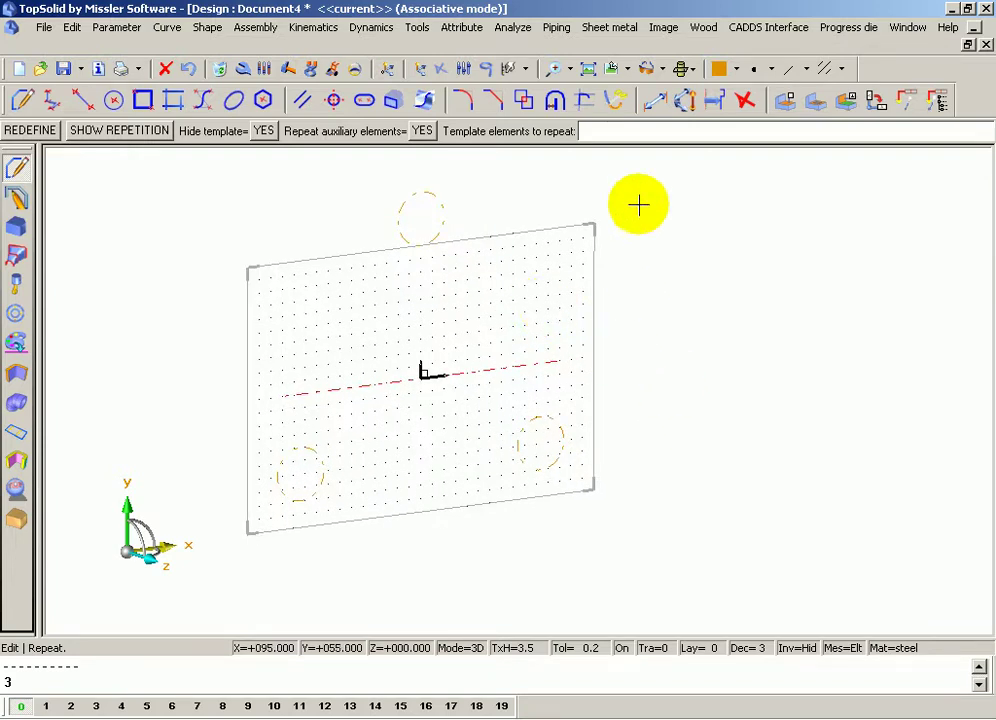
Step: In top view, draw a closed contour around the top, lower-left and right circles, closing at the top
scroll(570, 228, down, 1)
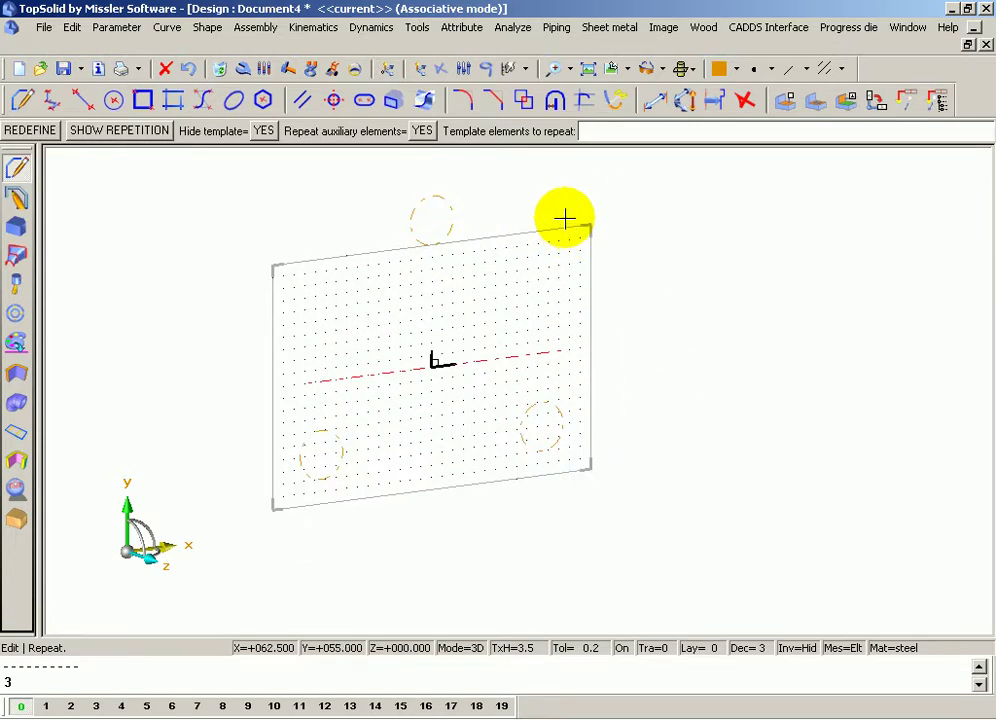
click(805, 68)
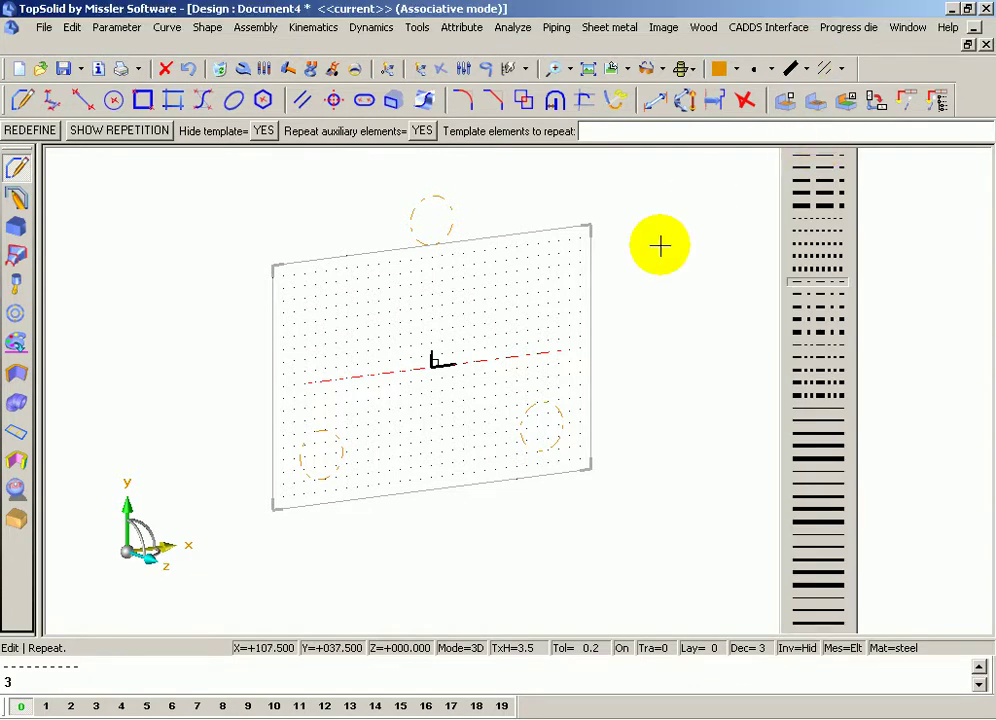
scroll(660, 246, down, 1)
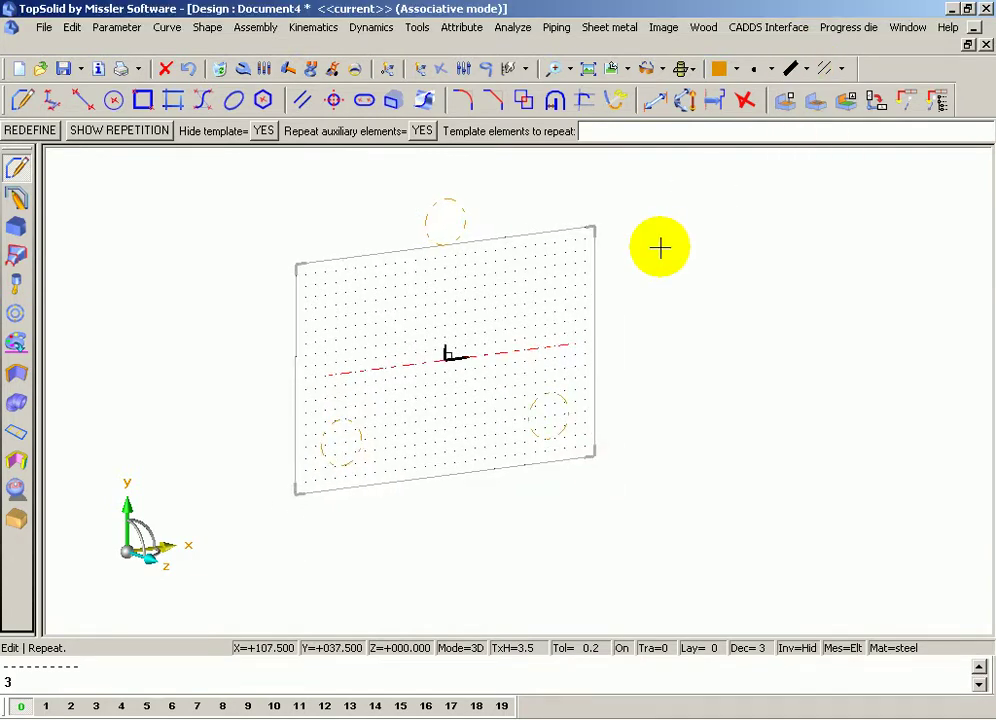
scroll(590, 213, down, 1)
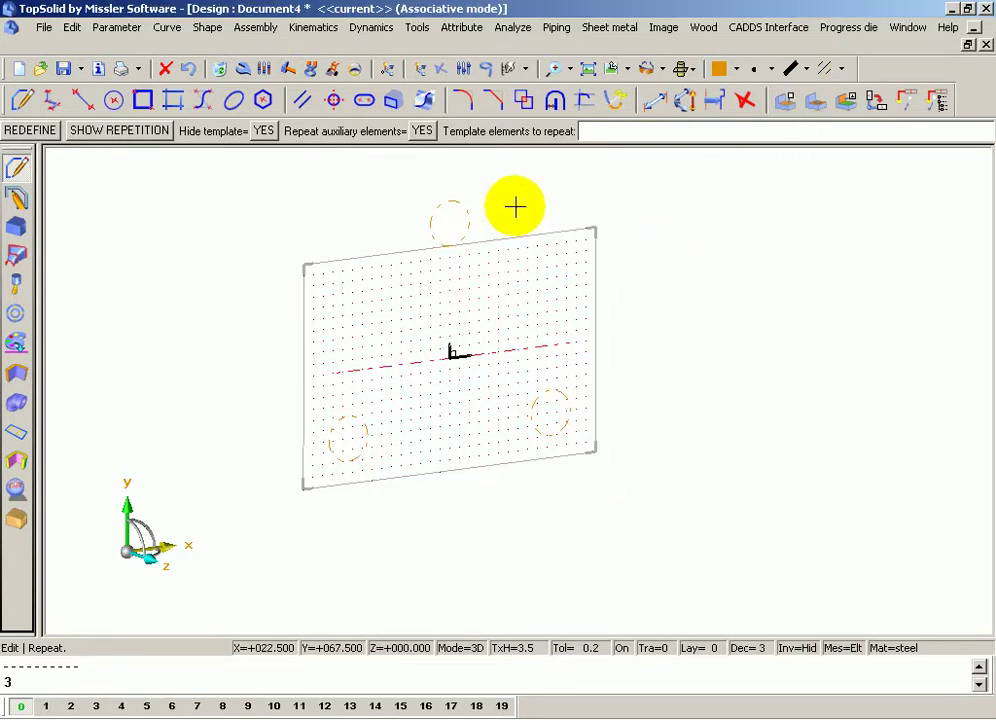
click(24, 102)
click(588, 68)
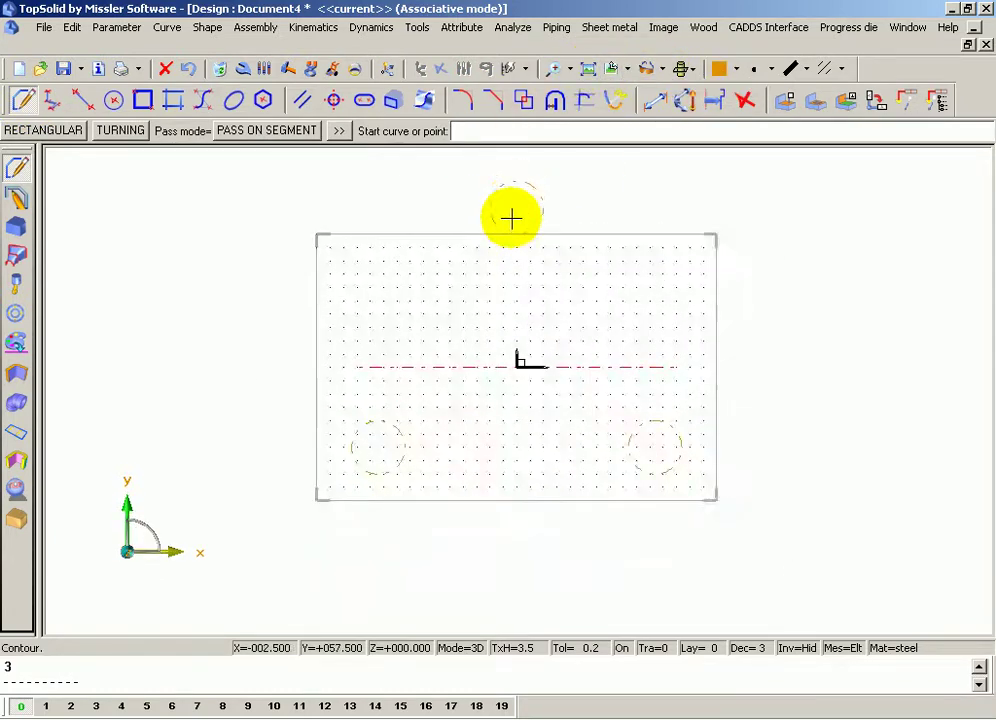
click(499, 183)
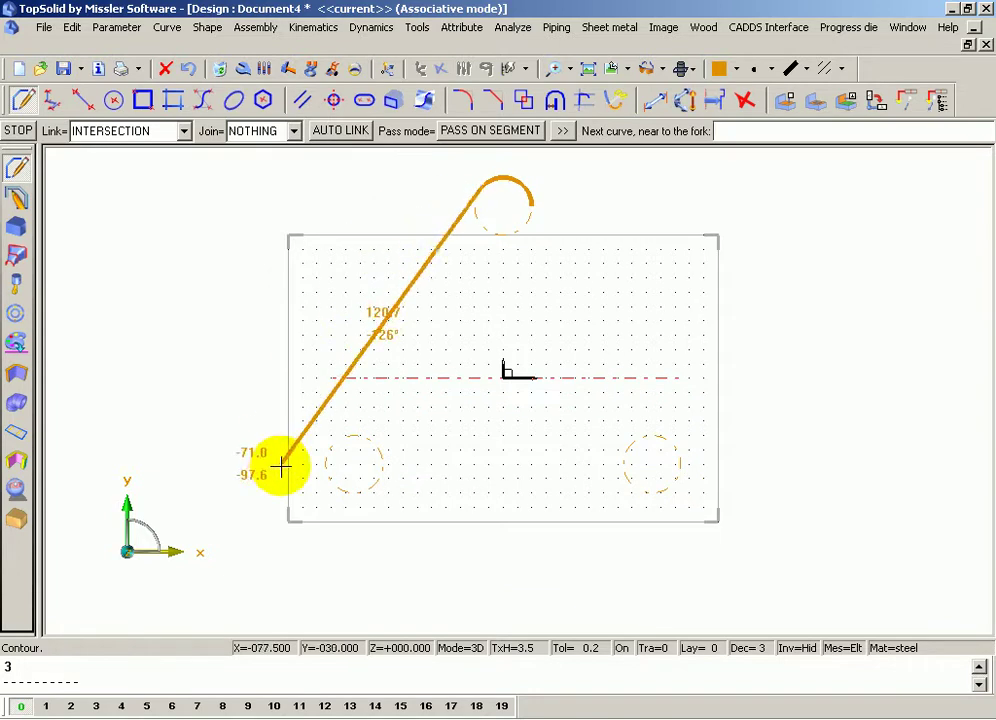
click(325, 452)
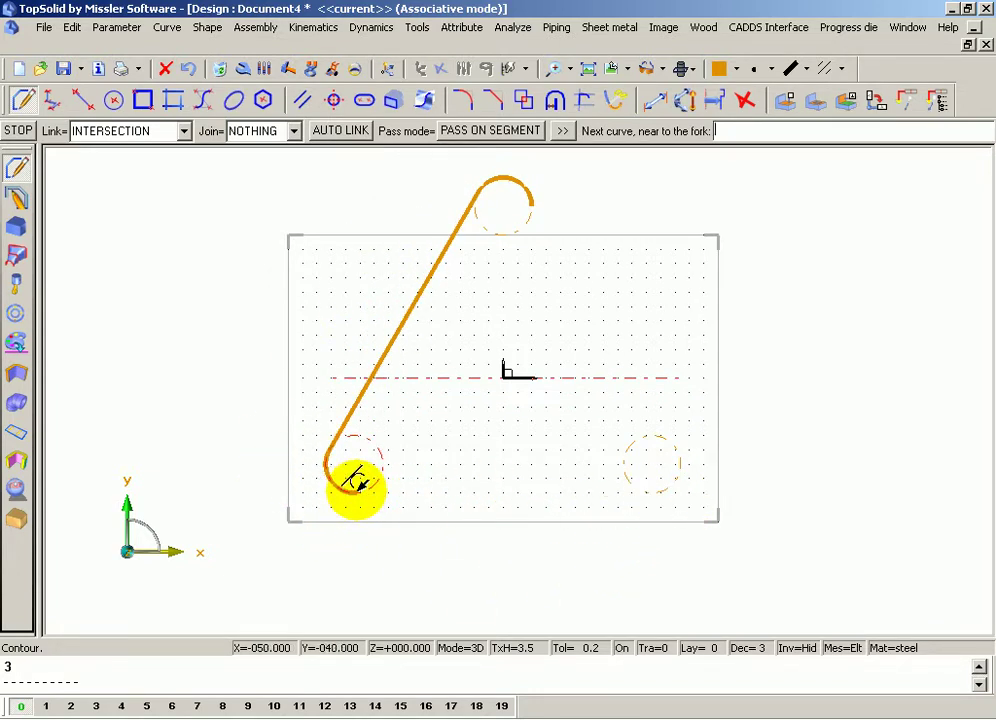
click(662, 480)
click(512, 175)
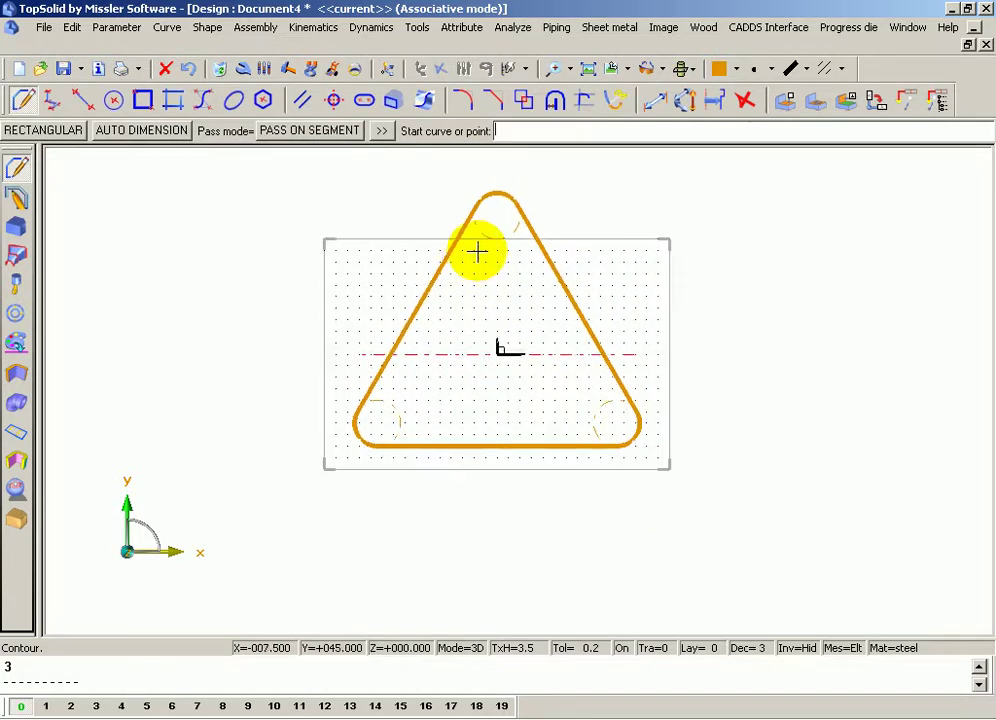
Step: Select the finished triangle contour and make green the current colour for new geometry
click(355, 69)
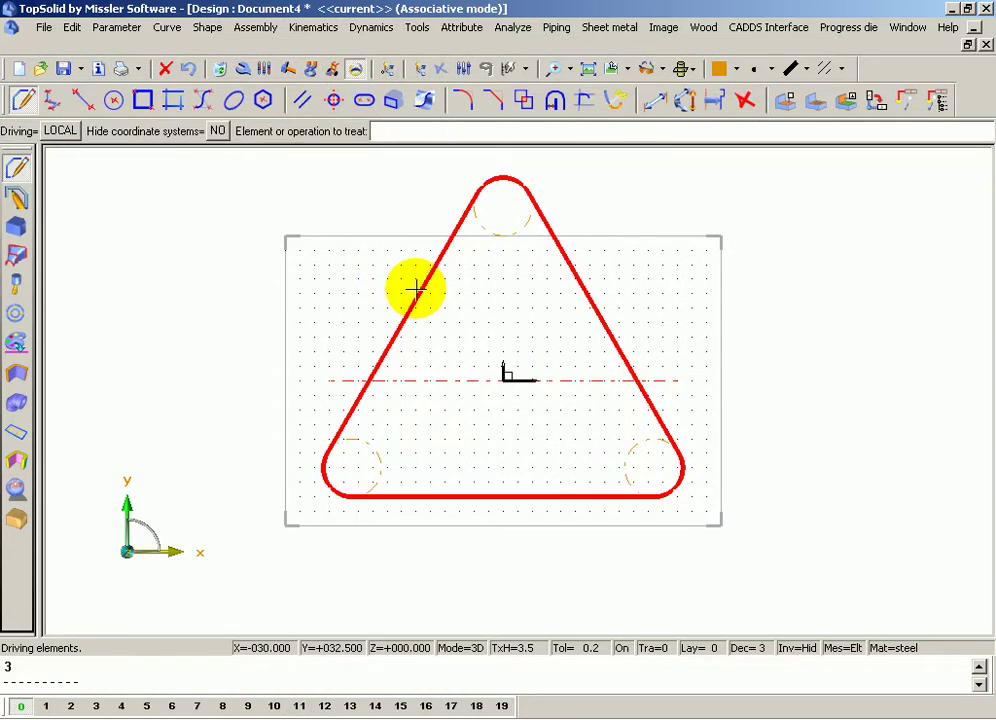
click(413, 289)
scroll(382, 260, down, 2)
scroll(482, 248, up, 1)
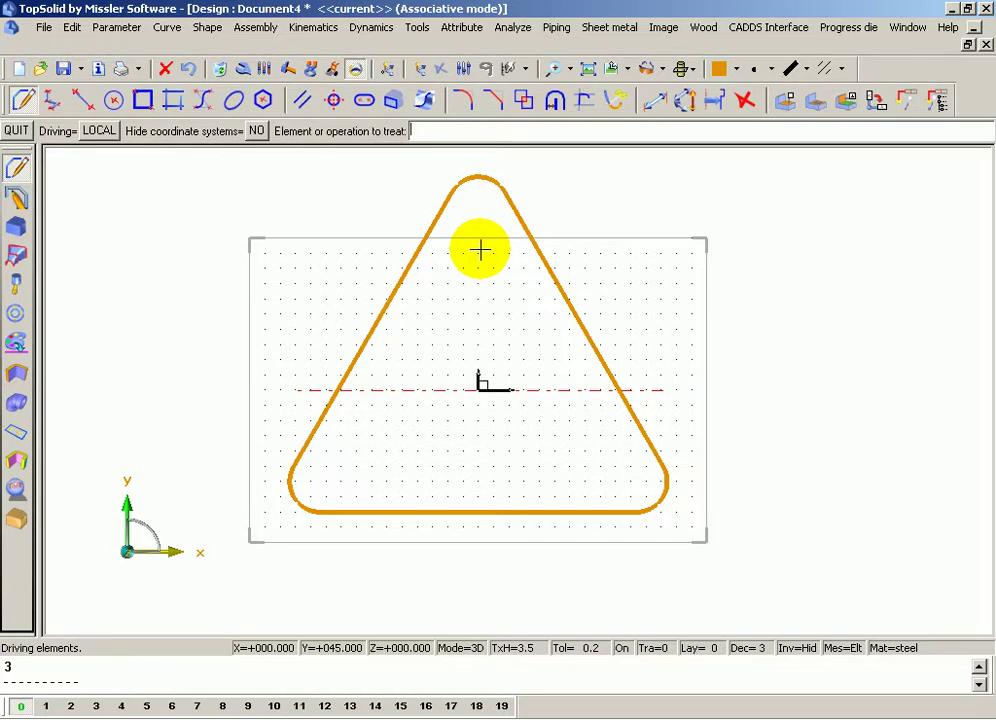
scroll(480, 249, down, 1)
click(742, 68)
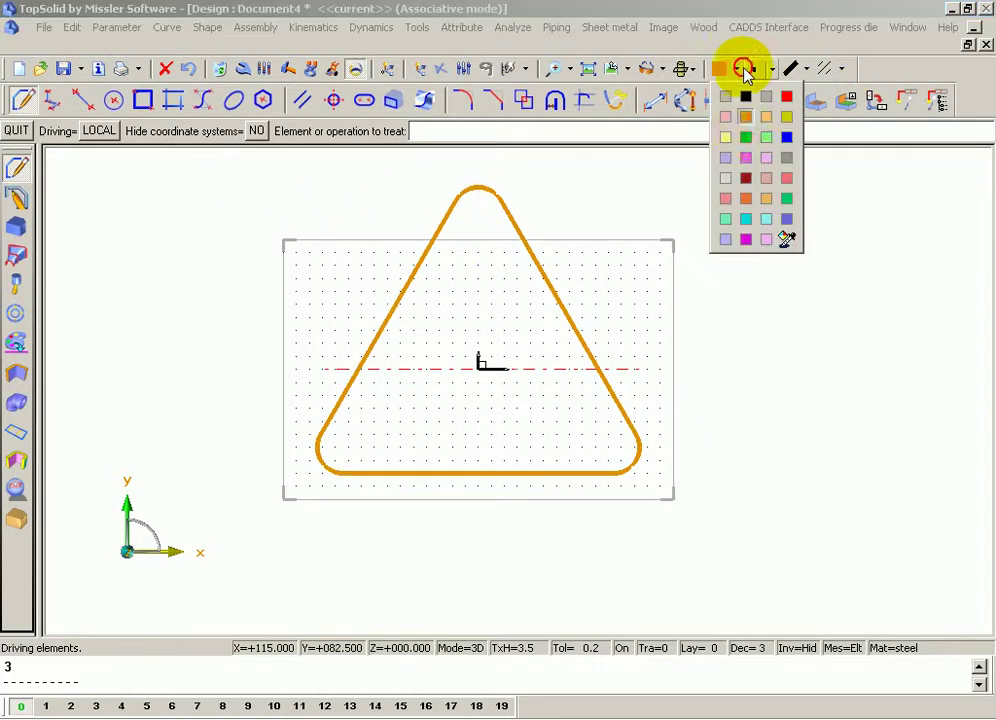
click(745, 137)
Step: Extrude the triangle contour to height 18 as a green plate
click(16, 227)
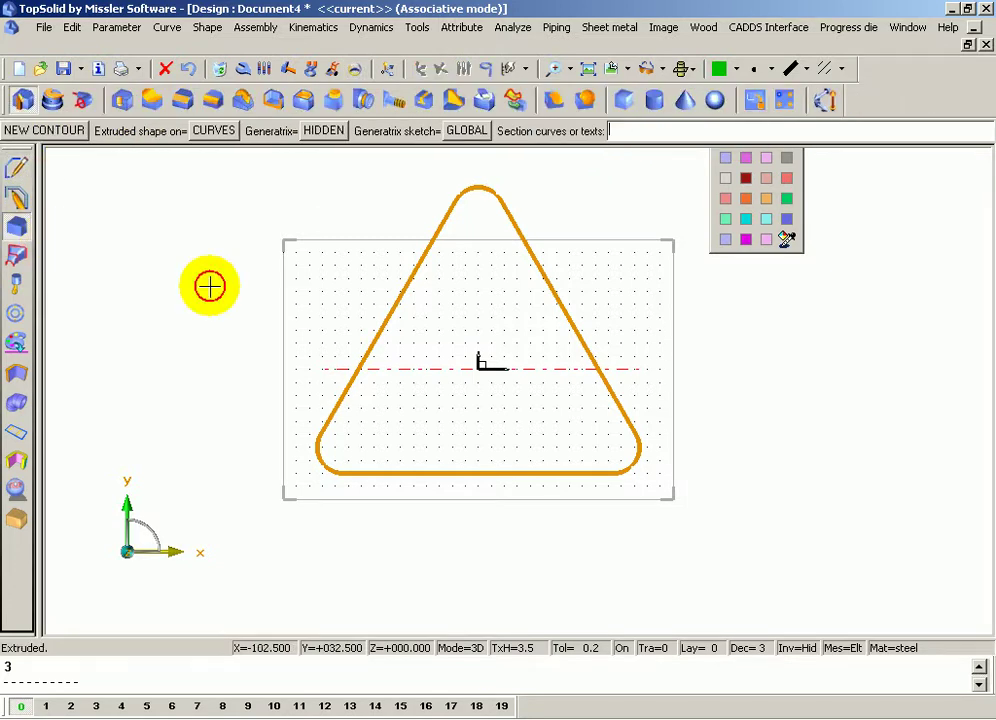
click(411, 285)
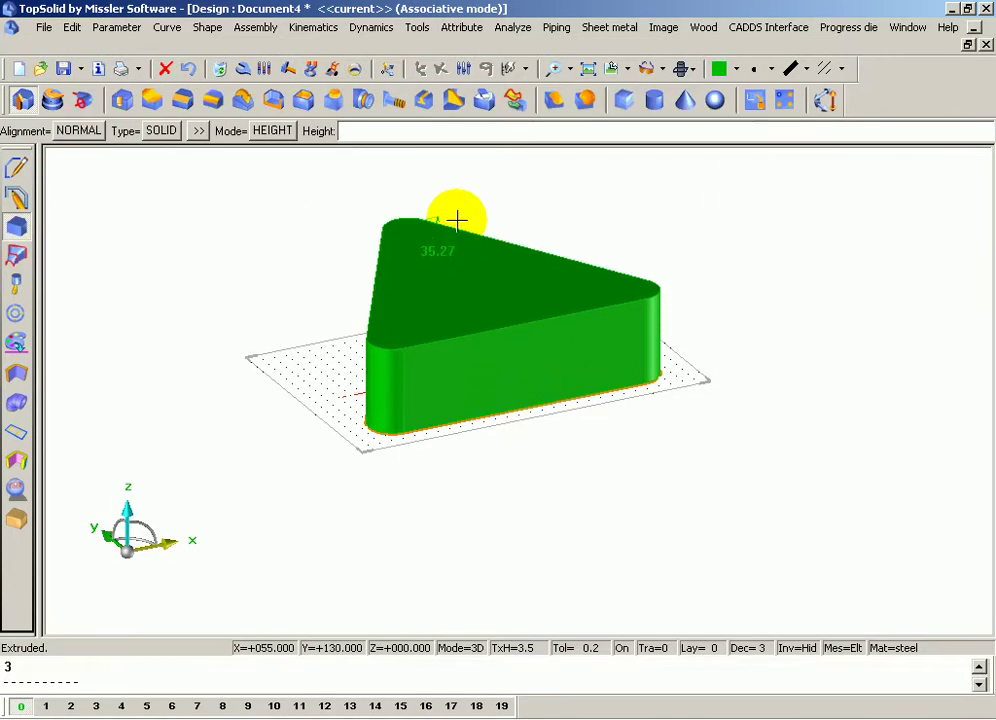
text(18)
click(456, 218)
mouse_move(456, 220)
middle_down()
mouse_move(528, 238)
mouse_move(551, 271)
middle_up()
mouse_move(478, 318)
middle_down()
mouse_move(473, 258)
mouse_move(463, 266)
mouse_move(429, 207)
mouse_move(456, 256)
middle_up()
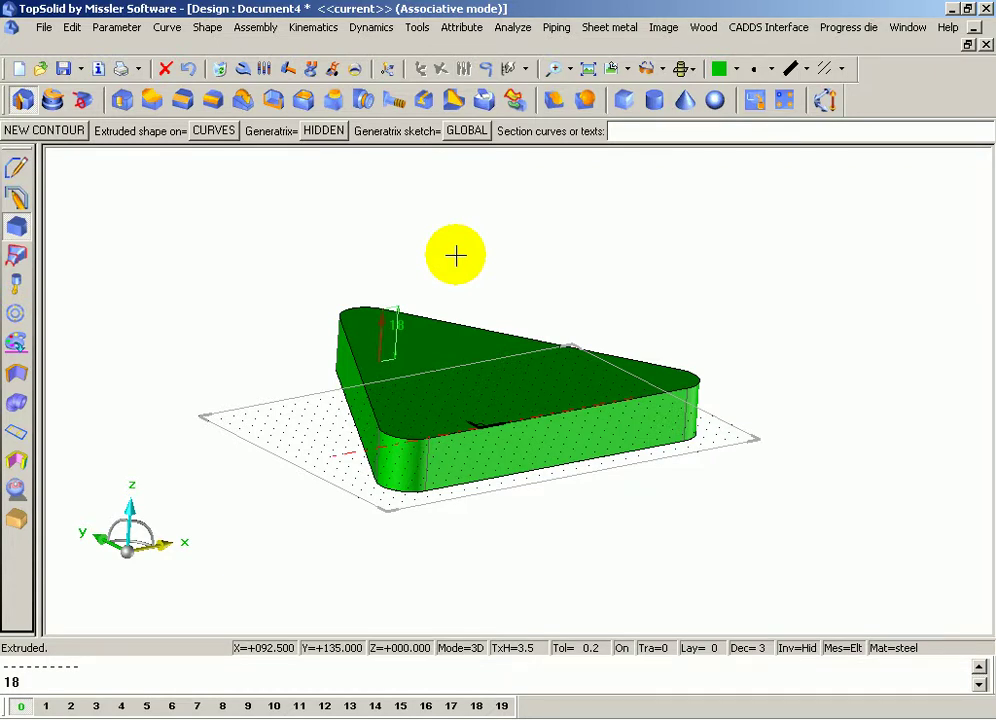
Step: Switch to pink and define a cylinder of diameter 70 and height 90 along Z+
click(737, 70)
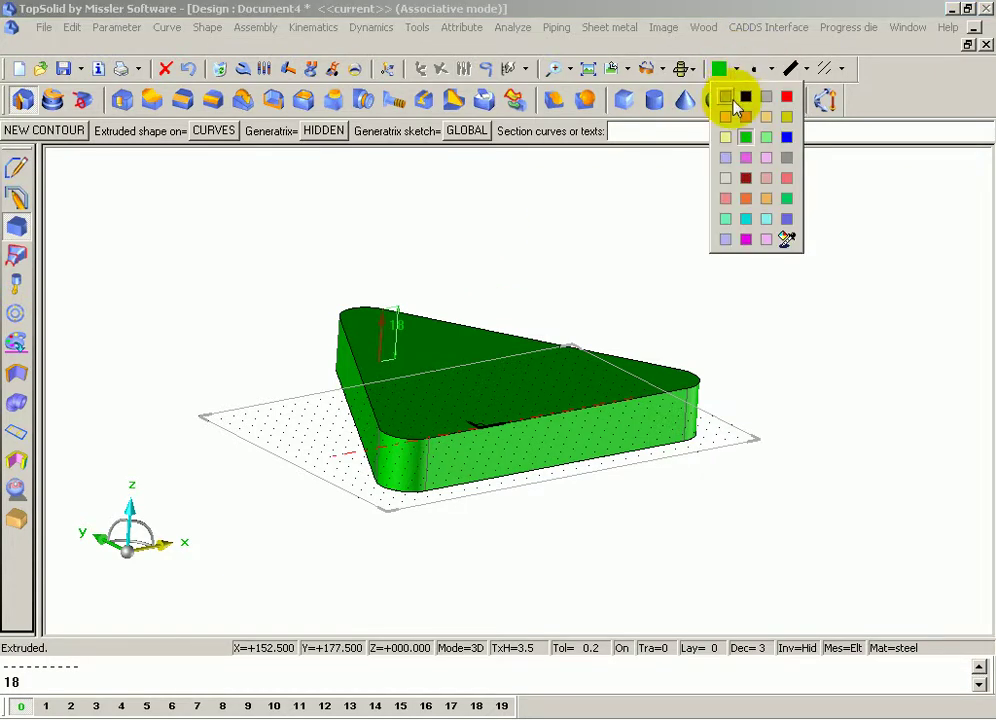
click(745, 158)
click(655, 102)
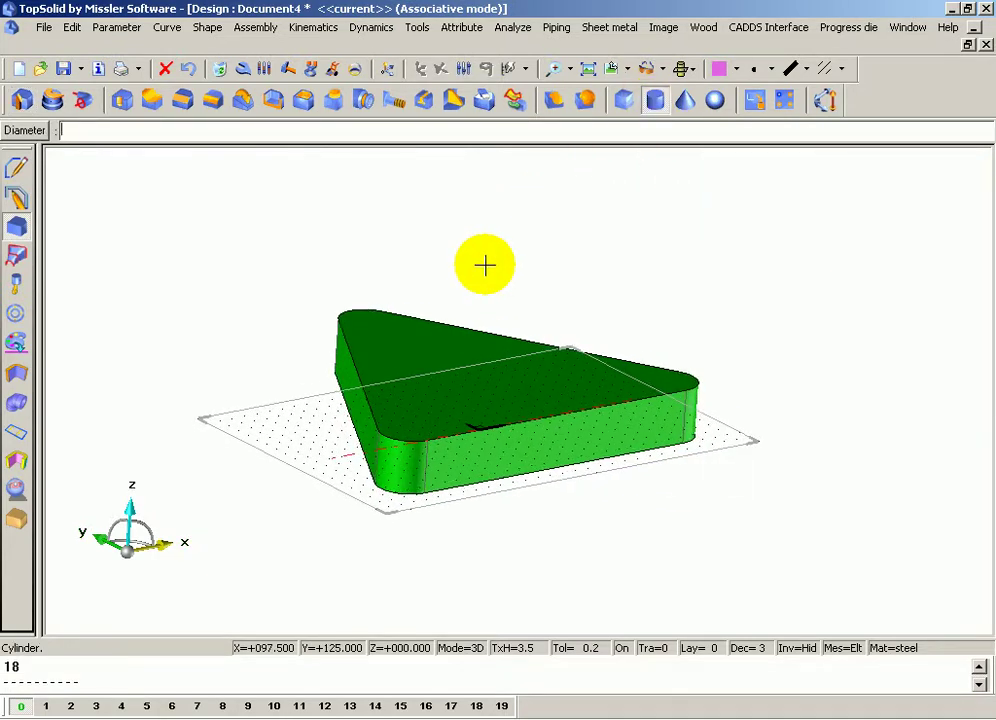
text(70)
key(Return)
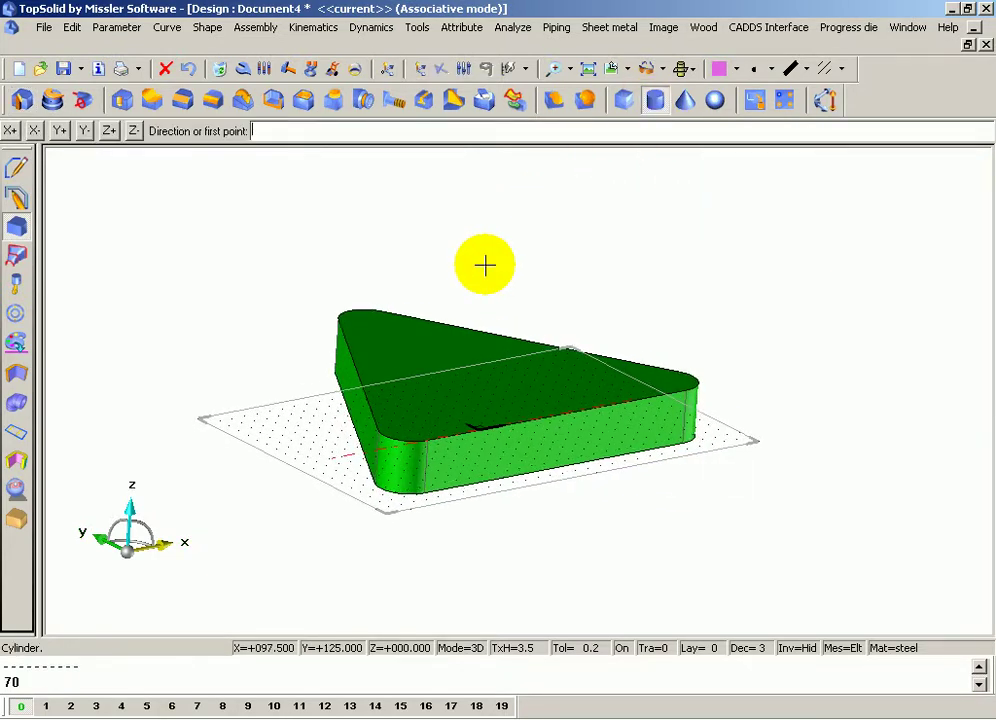
middle_drag(485, 265, 455, 255)
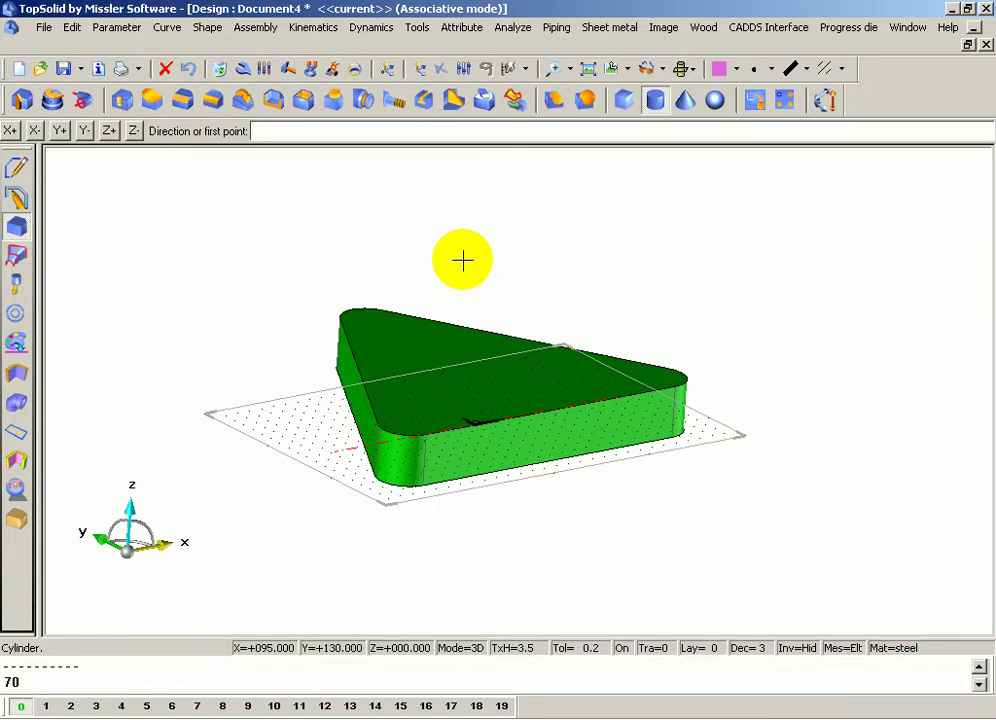
click(111, 136)
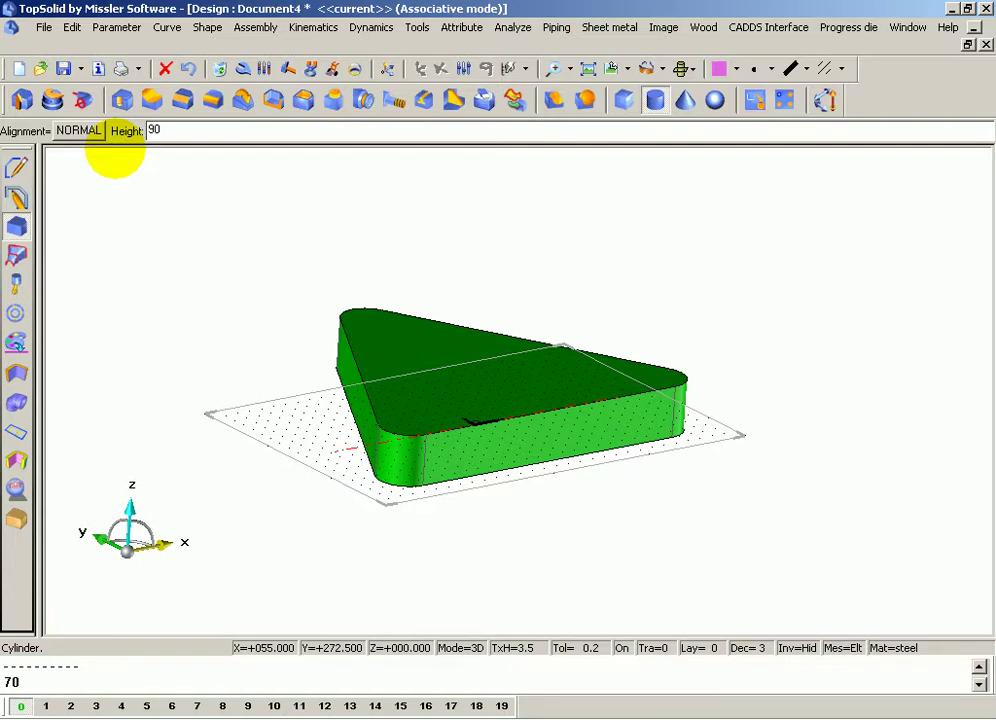
key(Return)
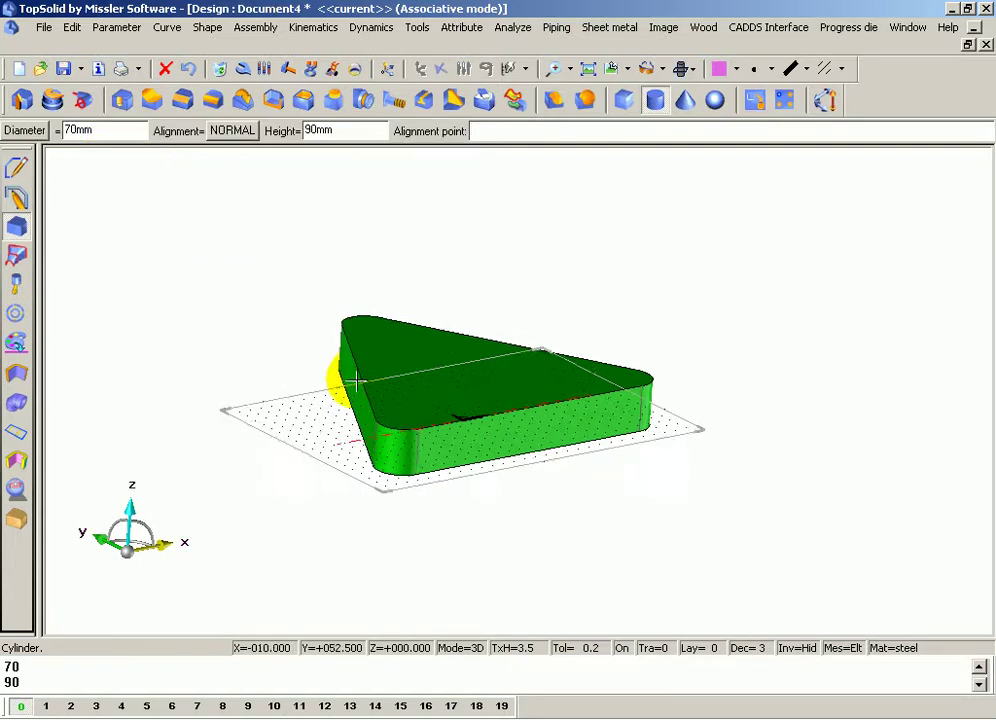
scroll(370, 327, down, 2)
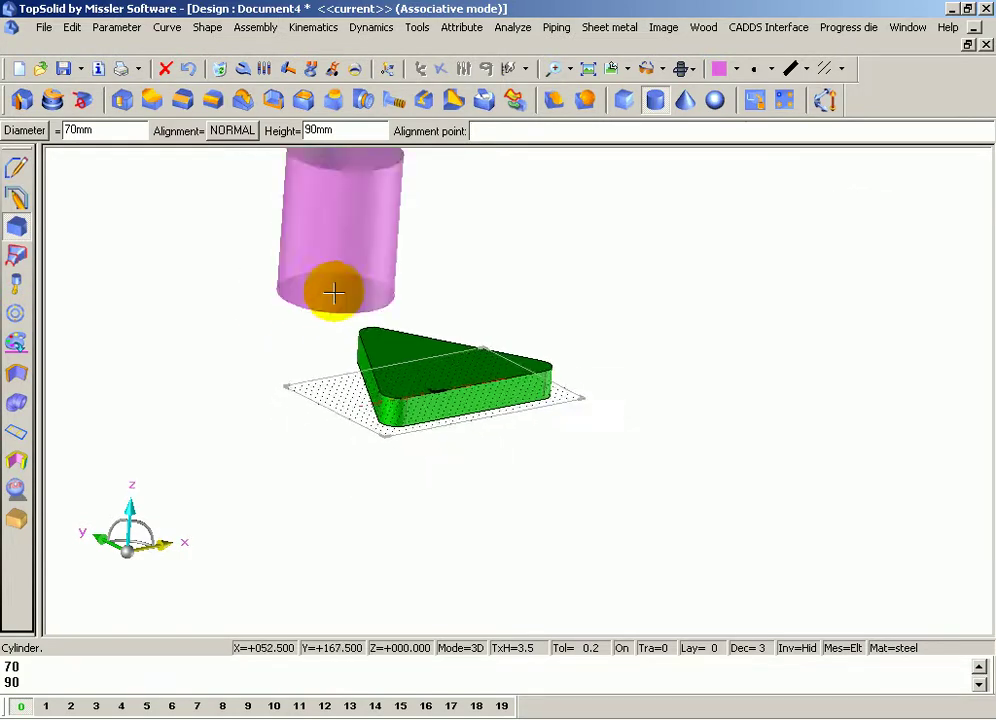
scroll(336, 275, up, 2)
Step: Place the cylinder at point 0,0,-12 so it rises through the plate's centre, then finish it
mouse_move(336, 275)
middle_down()
mouse_move(360, 276)
mouse_move(360, 285)
mouse_move(407, 225)
mouse_move(387, 300)
mouse_move(485, 324)
mouse_move(502, 296)
mouse_move(485, 307)
middle_up()
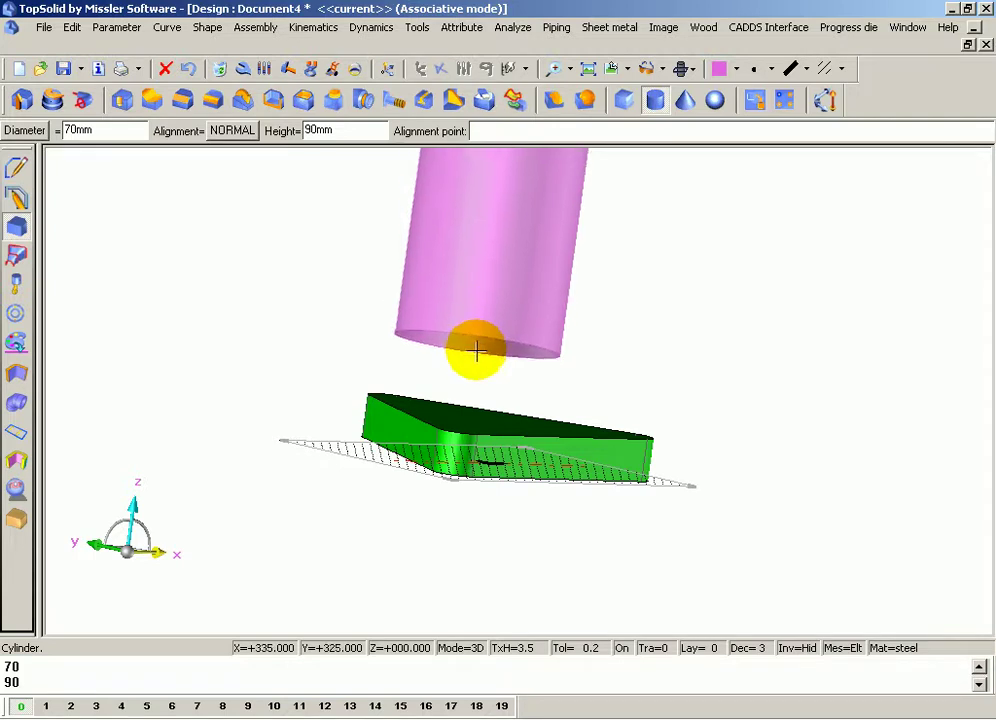
mouse_move(485, 389)
middle_down()
mouse_move(516, 360)
mouse_move(515, 380)
mouse_move(547, 351)
mouse_move(775, 482)
middle_up()
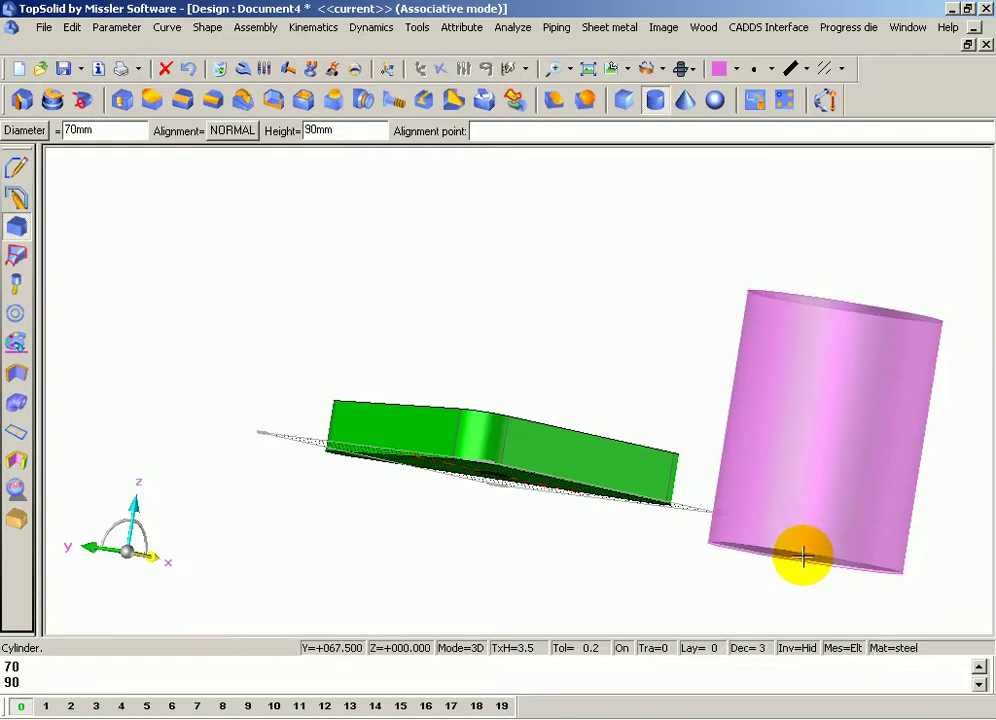
mouse_move(656, 502)
middle_down()
mouse_move(683, 485)
mouse_move(703, 416)
mouse_move(688, 453)
middle_up()
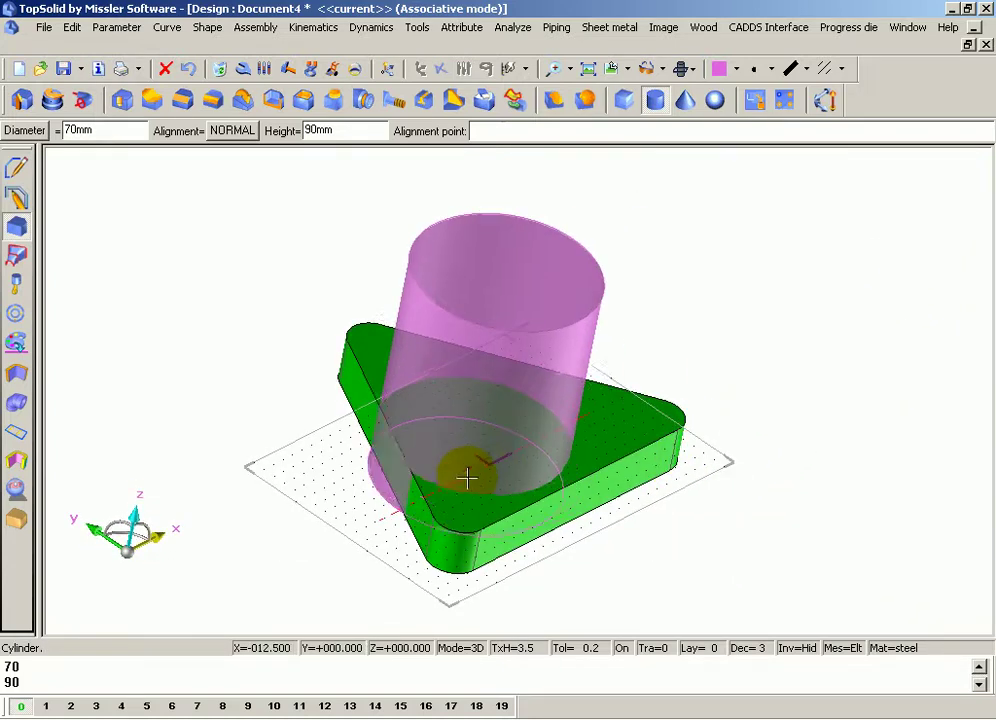
mouse_move(487, 462)
middle_down()
mouse_move(620, 418)
mouse_move(650, 450)
middle_up()
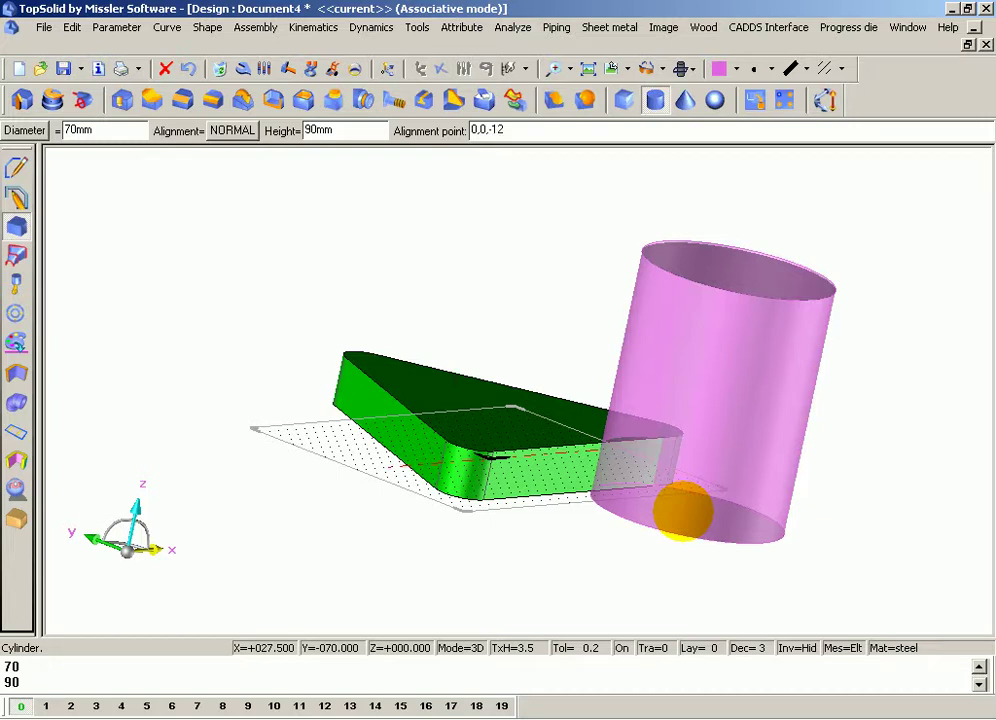
key(Return)
mouse_move(749, 485)
middle_down()
mouse_move(686, 435)
mouse_move(683, 484)
middle_up()
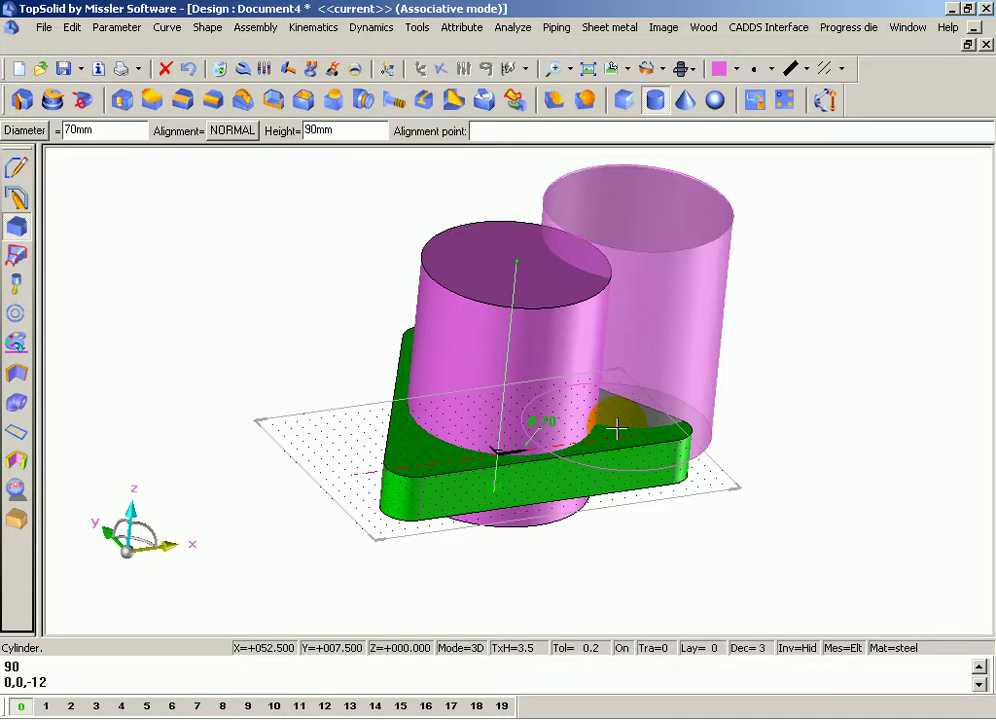
click(617, 428)
mouse_move(582, 418)
middle_down()
mouse_move(629, 382)
mouse_move(568, 403)
mouse_move(469, 331)
mouse_move(390, 297)
middle_up()
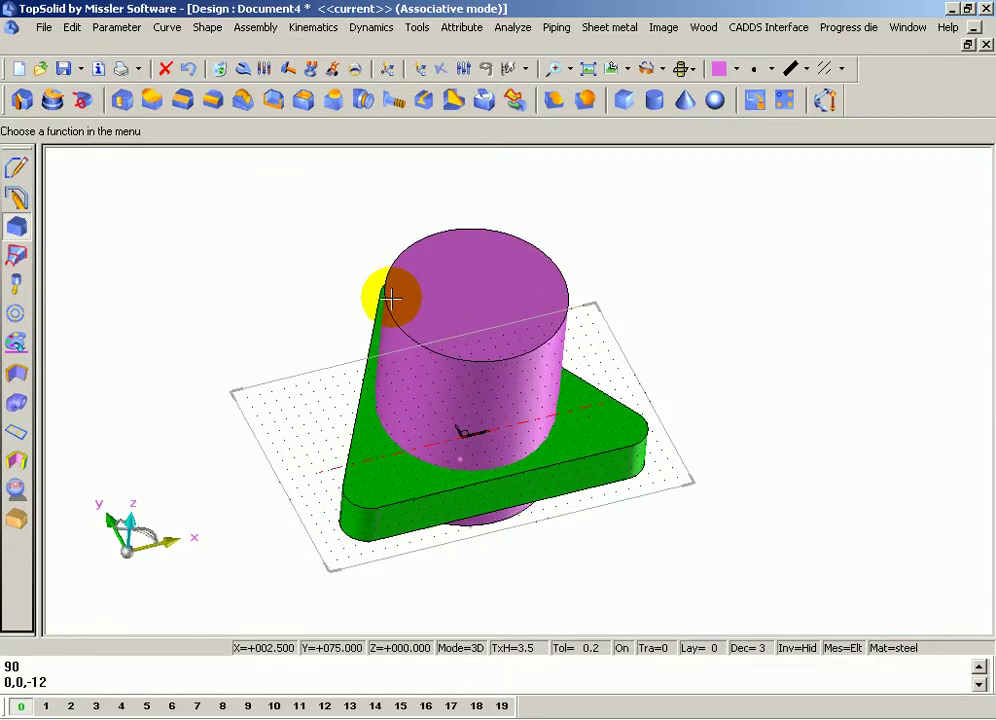
Step: Union the cylinder, as shape to modify, with the triangular plate as tool shape
mouse_move(390, 297)
middle_down()
mouse_move(407, 236)
mouse_move(382, 325)
mouse_move(418, 340)
mouse_move(433, 285)
mouse_move(418, 360)
mouse_move(440, 327)
mouse_move(438, 291)
mouse_move(444, 309)
middle_up()
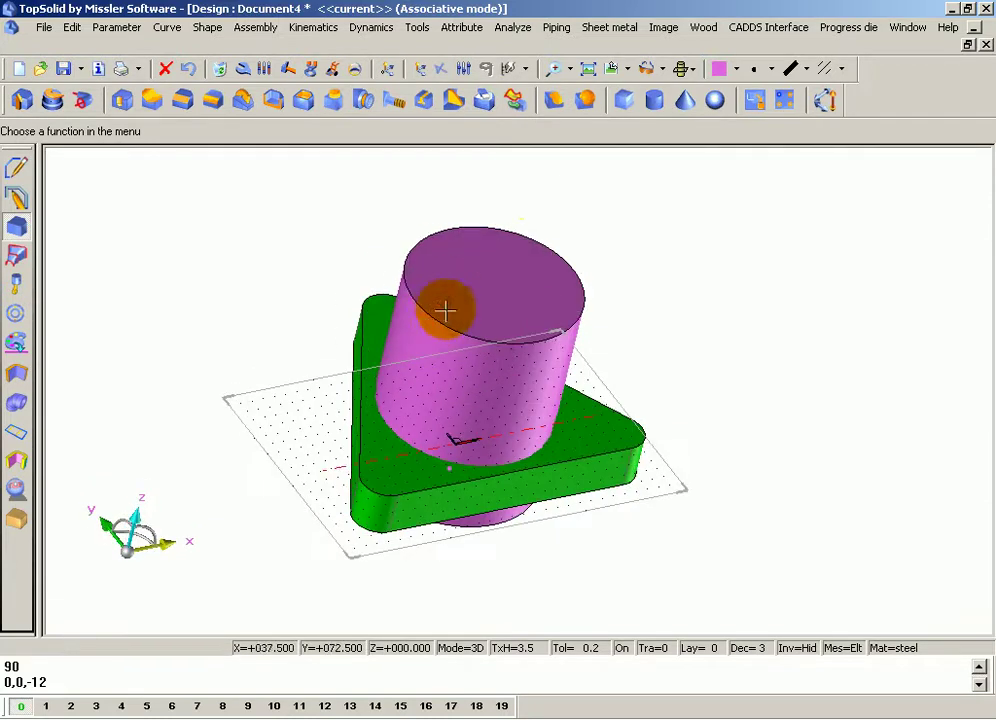
click(585, 100)
click(473, 242)
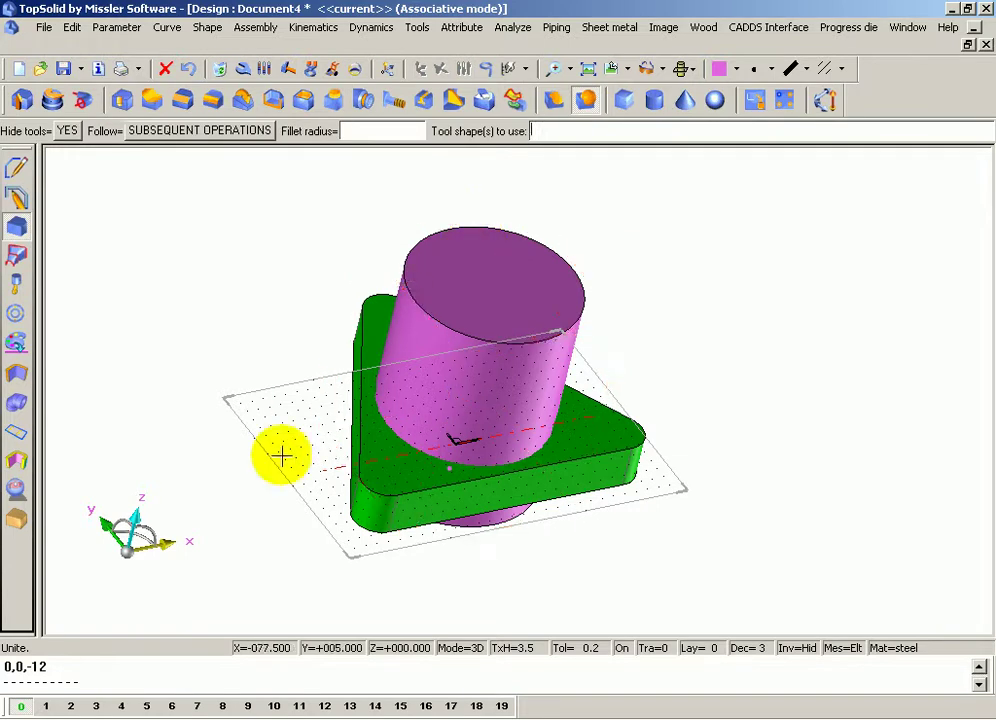
click(368, 500)
mouse_move(245, 422)
middle_down()
mouse_move(311, 329)
mouse_move(318, 216)
mouse_move(340, 237)
mouse_move(307, 362)
middle_up()
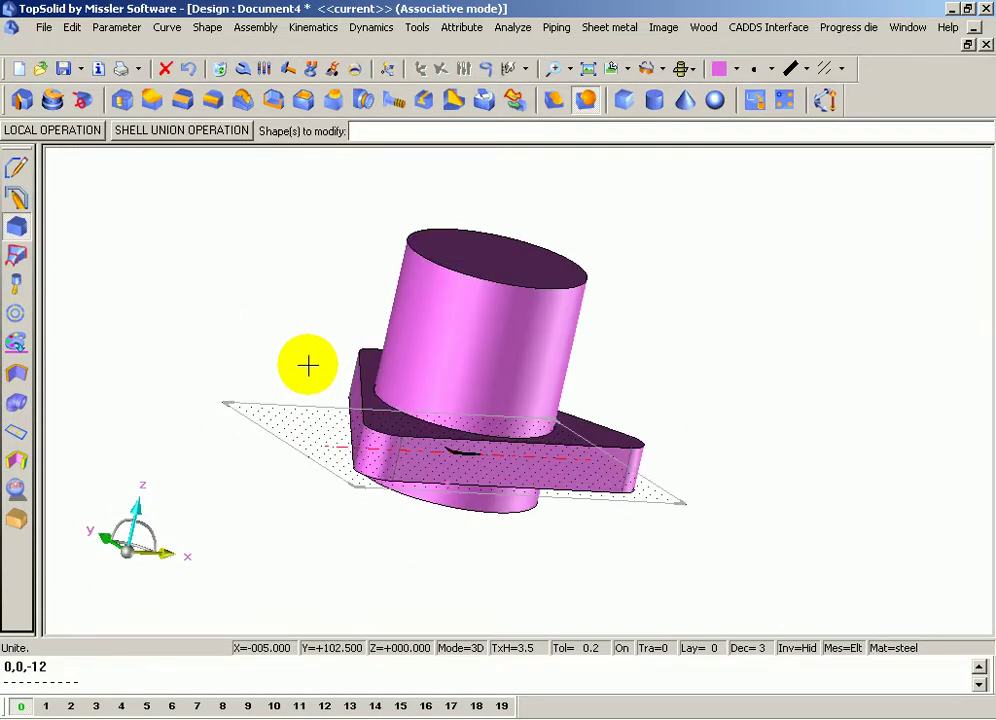
mouse_move(378, 360)
middle_down()
mouse_move(489, 293)
mouse_move(502, 329)
mouse_move(411, 414)
middle_up()
scroll(411, 410, up, 2)
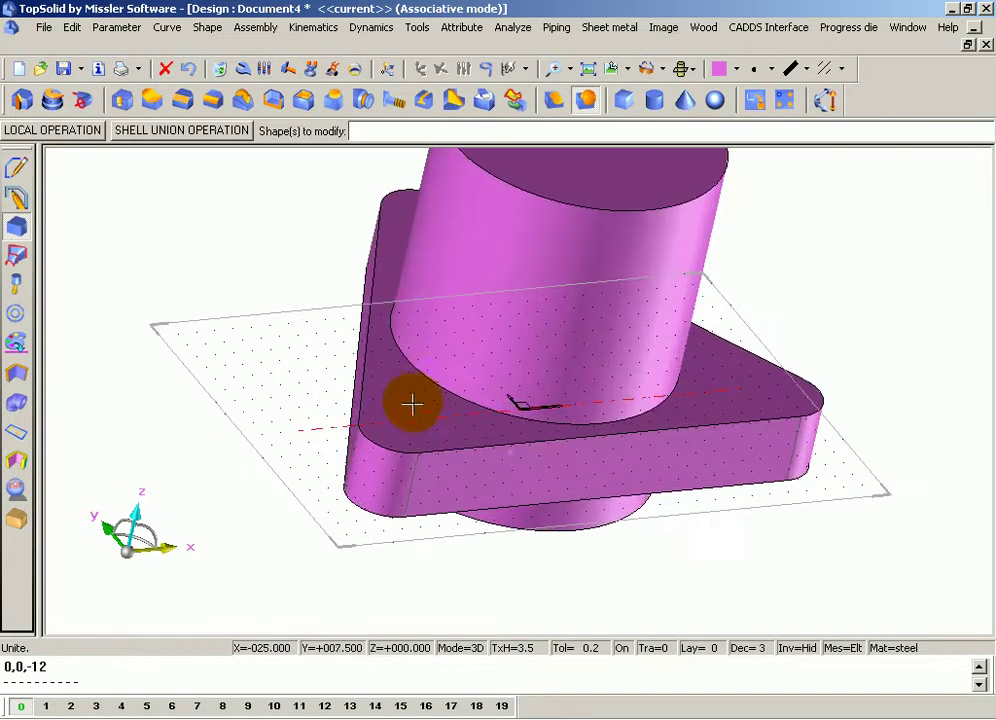
scroll(440, 370, down, 2)
mouse_move(462, 331)
middle_down()
mouse_move(485, 378)
mouse_move(445, 382)
mouse_move(477, 281)
mouse_move(414, 378)
middle_up()
scroll(465, 381, up, 2)
scroll(457, 390, up, 2)
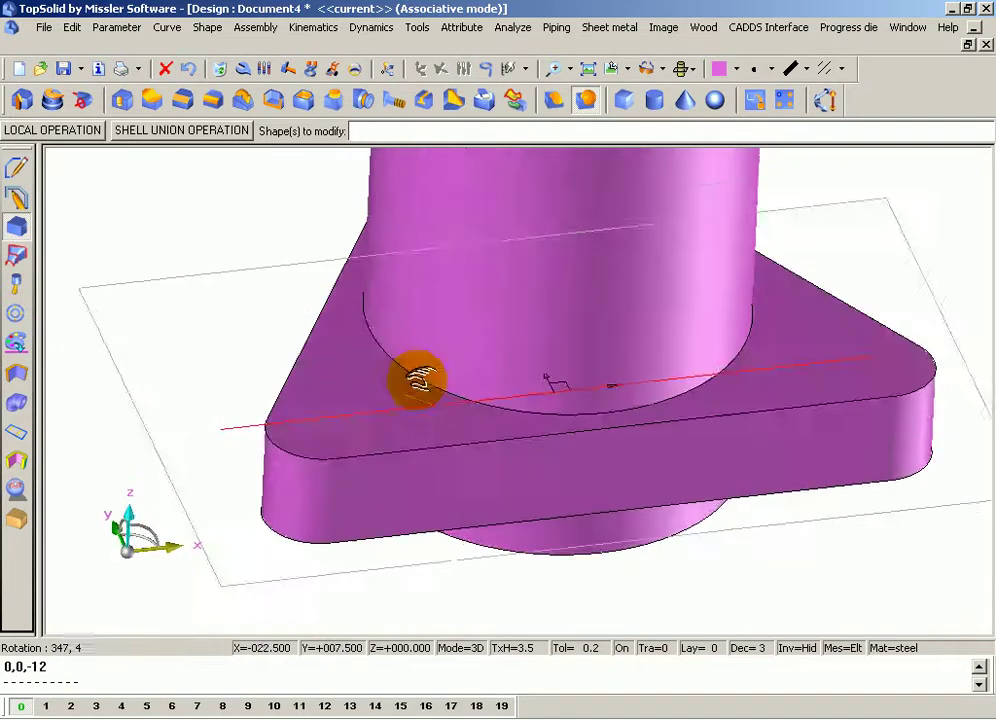
Step: Fillet the cylinder's base edge at the plate with a 4 mm radius
click(213, 100)
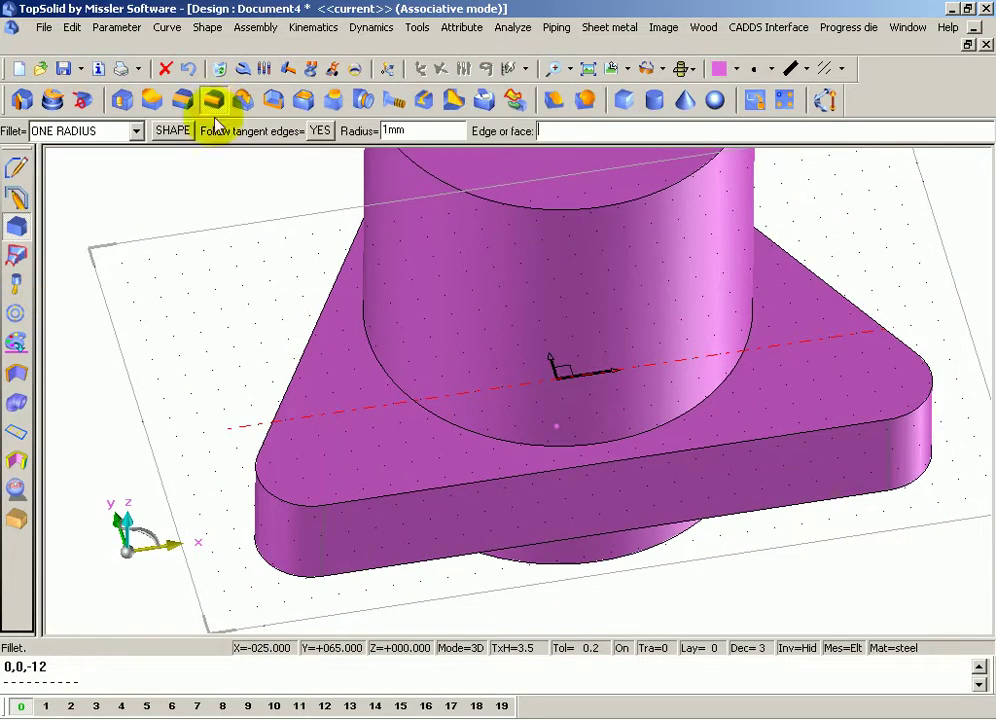
click(398, 130)
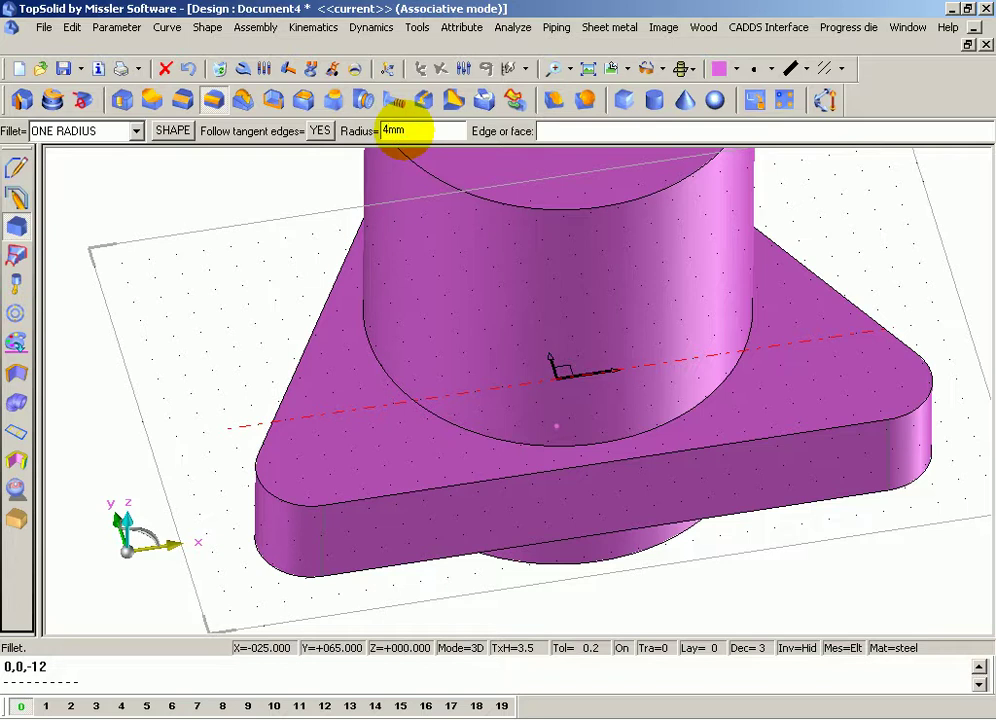
key(Return)
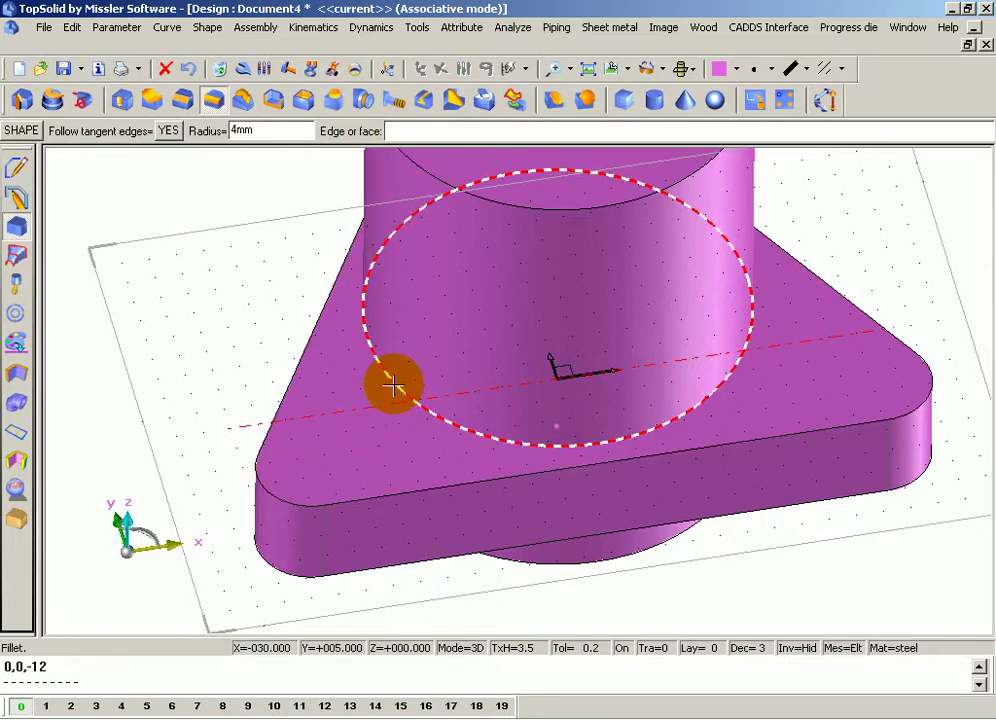
click(393, 385)
scroll(396, 382, down, 1)
mouse_move(477, 430)
middle_down()
mouse_move(485, 318)
mouse_move(474, 338)
middle_up()
key(Return)
mouse_move(558, 269)
middle_down()
mouse_move(571, 362)
mouse_move(455, 276)
mouse_move(429, 405)
mouse_move(534, 413)
mouse_move(518, 318)
mouse_move(500, 318)
mouse_move(456, 411)
mouse_move(511, 349)
mouse_move(472, 393)
middle_up()
key(Escape)
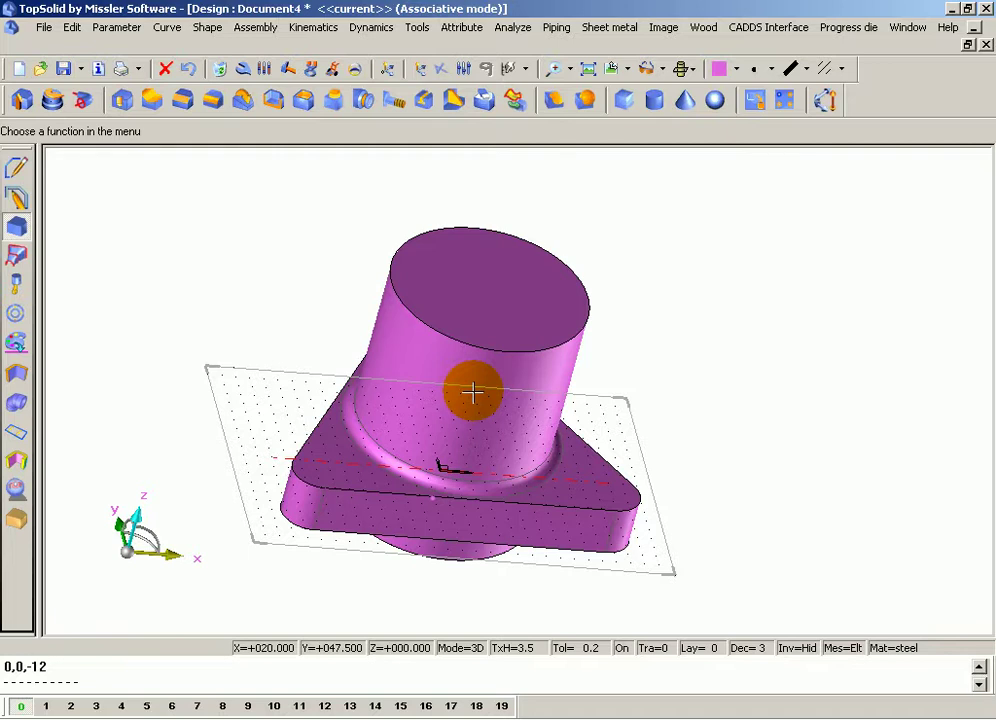
Step: Drill a plain 45 mm through-all hole from the cylinder's top face along its axis
click(122, 99)
click(458, 271)
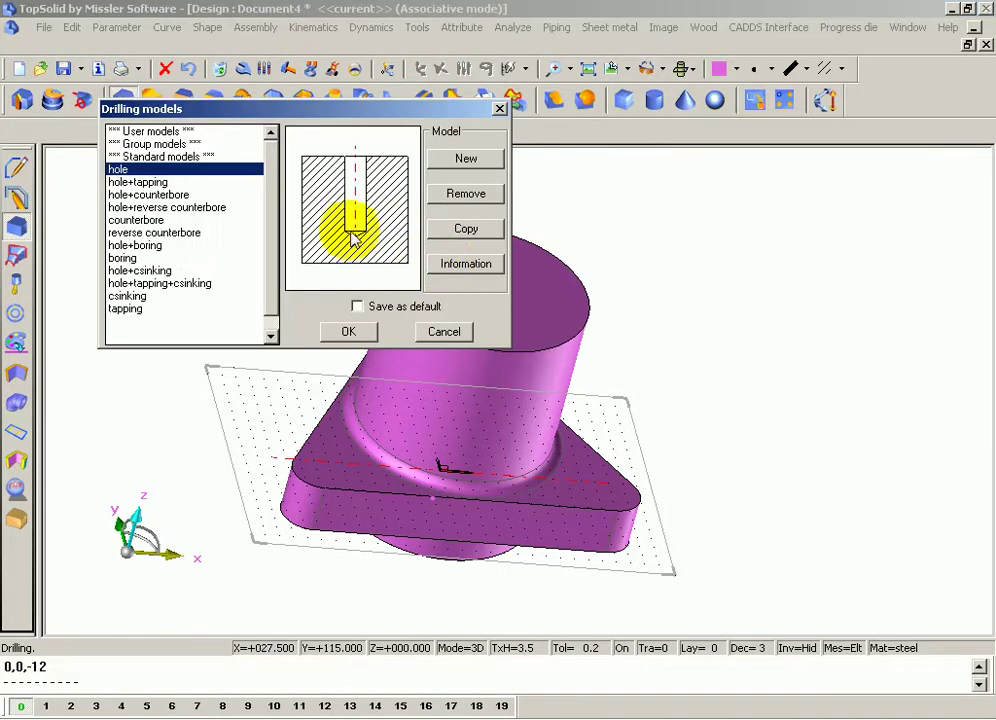
click(352, 327)
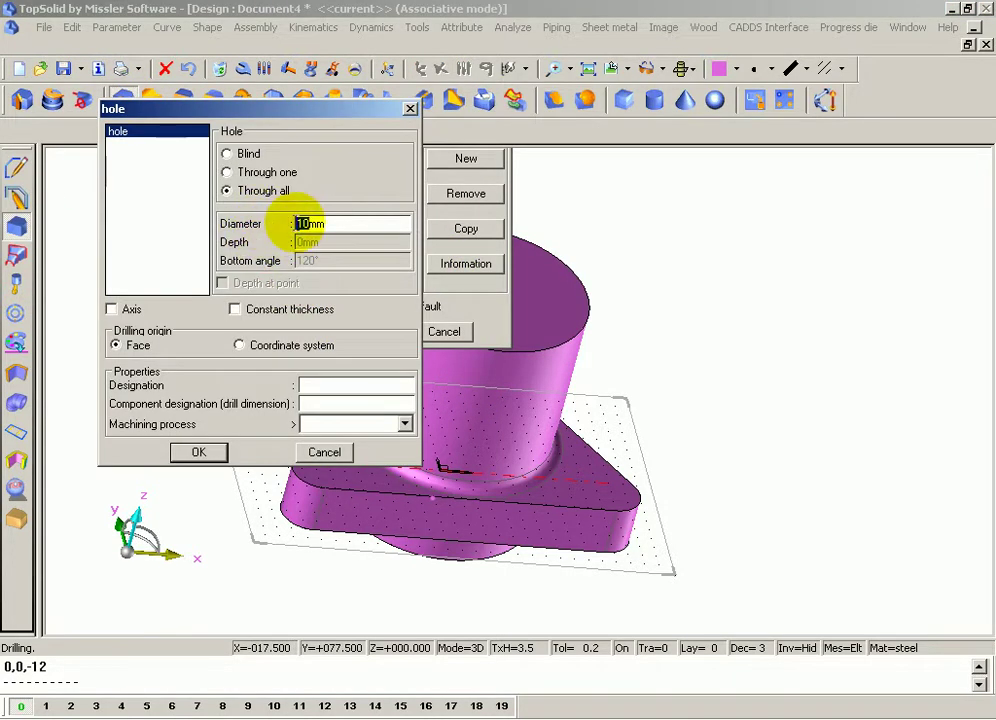
click(208, 450)
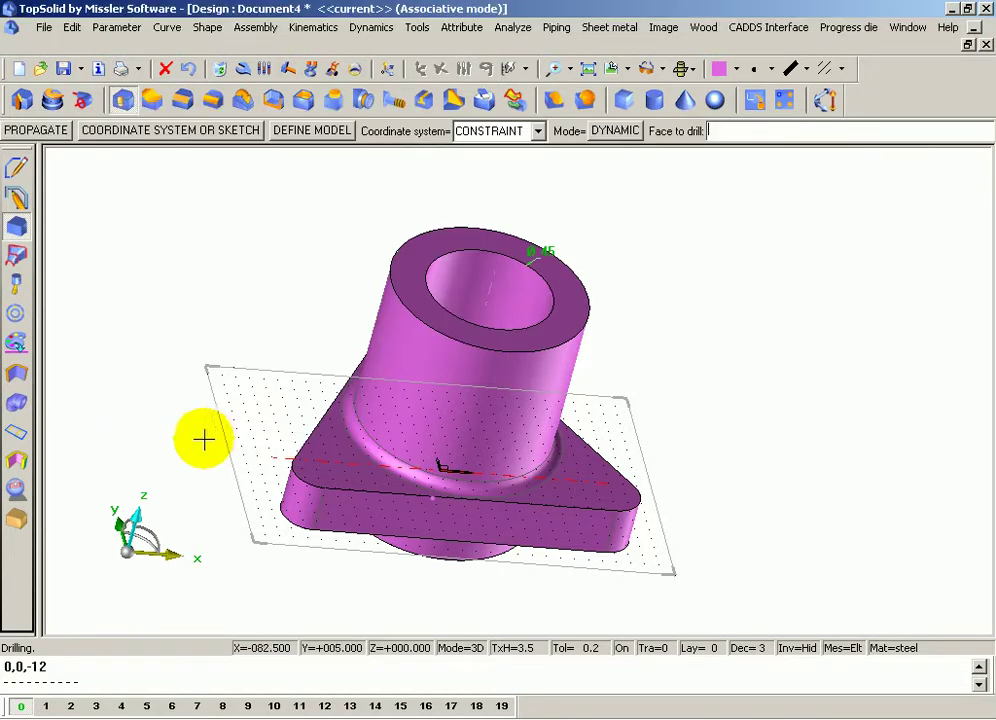
mouse_move(340, 231)
middle_down()
mouse_move(315, 305)
mouse_move(356, 151)
middle_up()
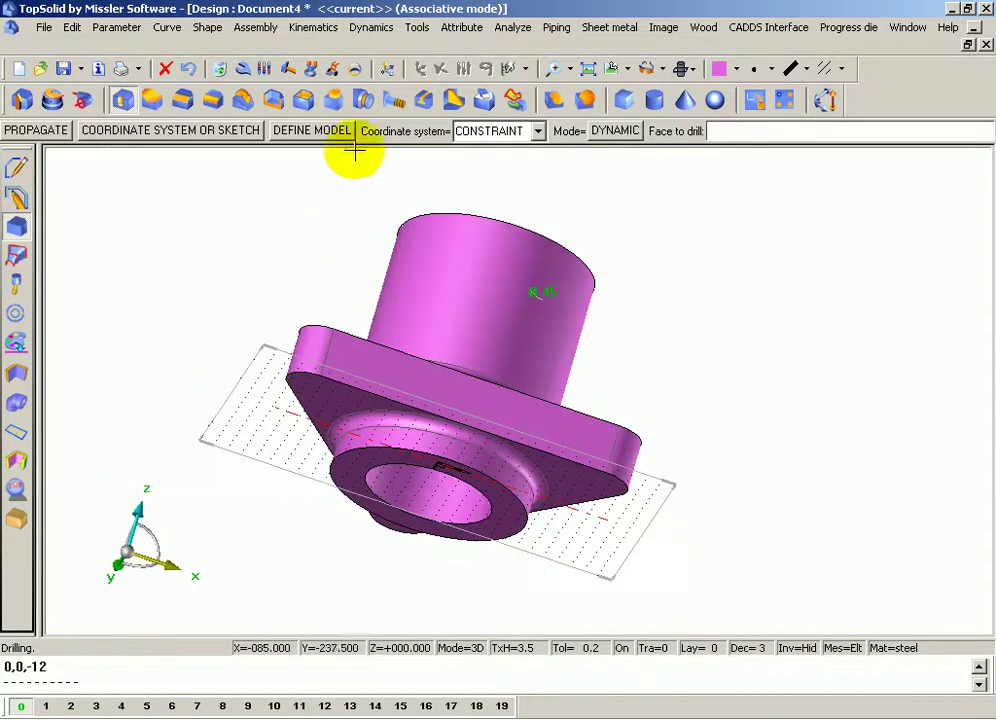
mouse_move(373, 225)
middle_down()
mouse_move(395, 155)
mouse_move(333, 311)
middle_up()
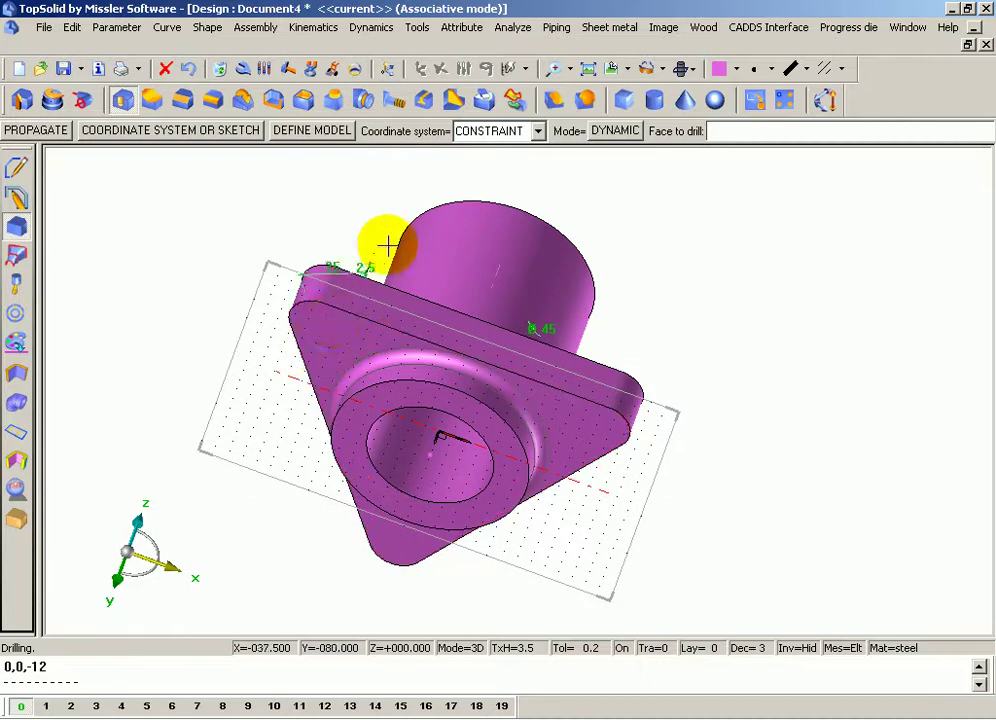
middle_drag(389, 245, 351, 378)
mouse_move(671, 343)
middle_down()
mouse_move(702, 329)
mouse_move(640, 329)
middle_up()
key(Escape)
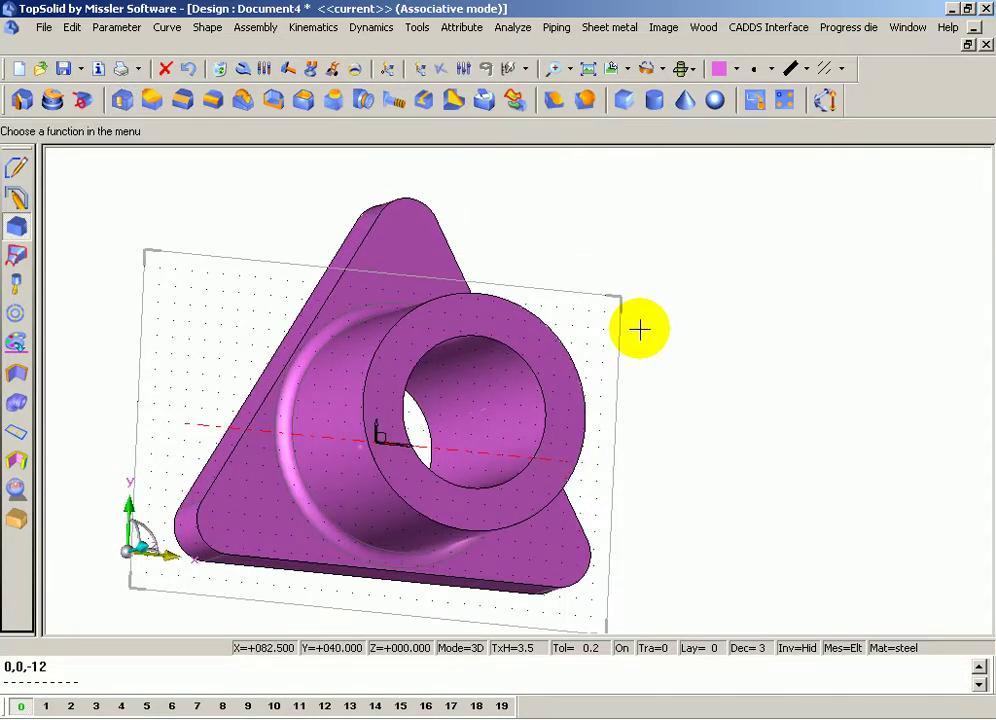
Step: Make green the working colour and switch to front view
mouse_move(549, 289)
middle_down()
mouse_move(604, 296)
mouse_move(596, 340)
mouse_move(620, 300)
middle_up()
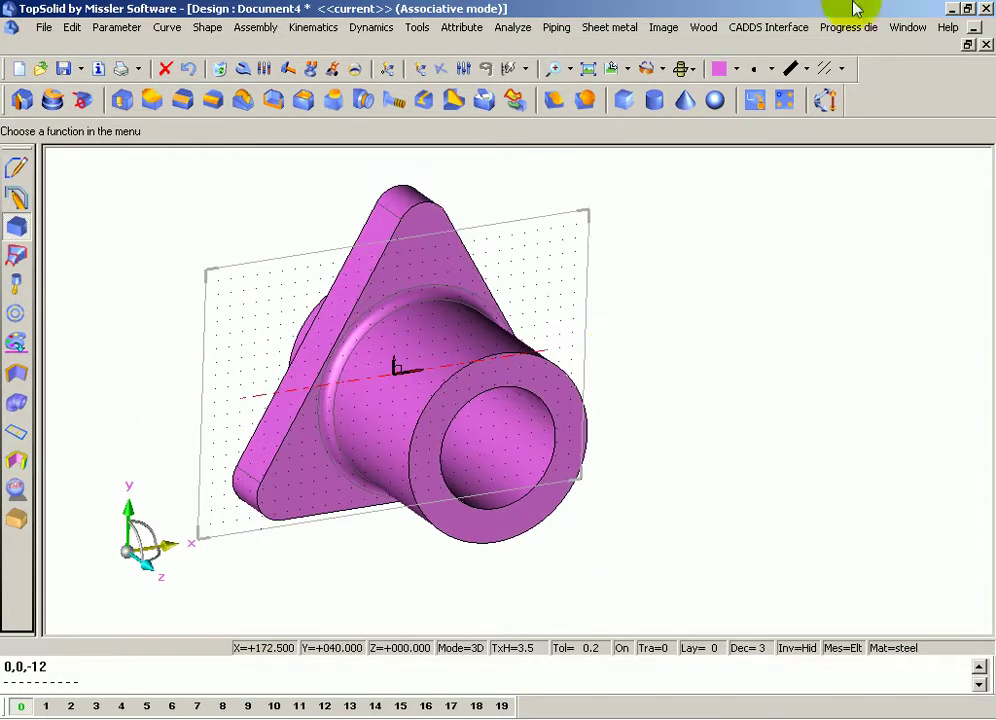
click(722, 68)
click(742, 138)
middle_drag(731, 160, 580, 244)
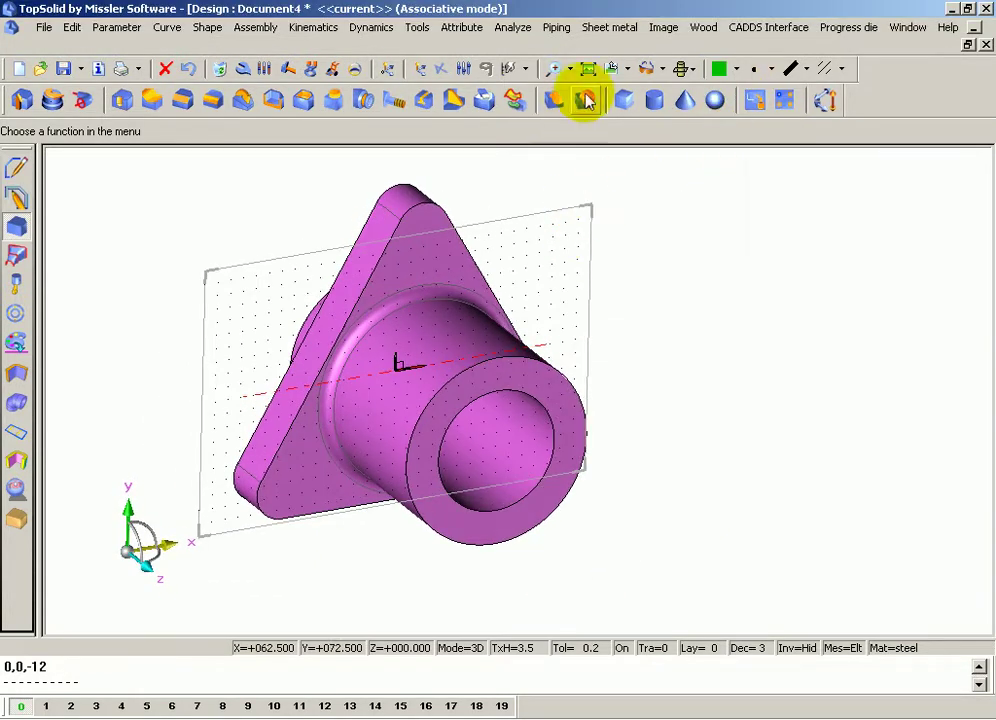
click(598, 68)
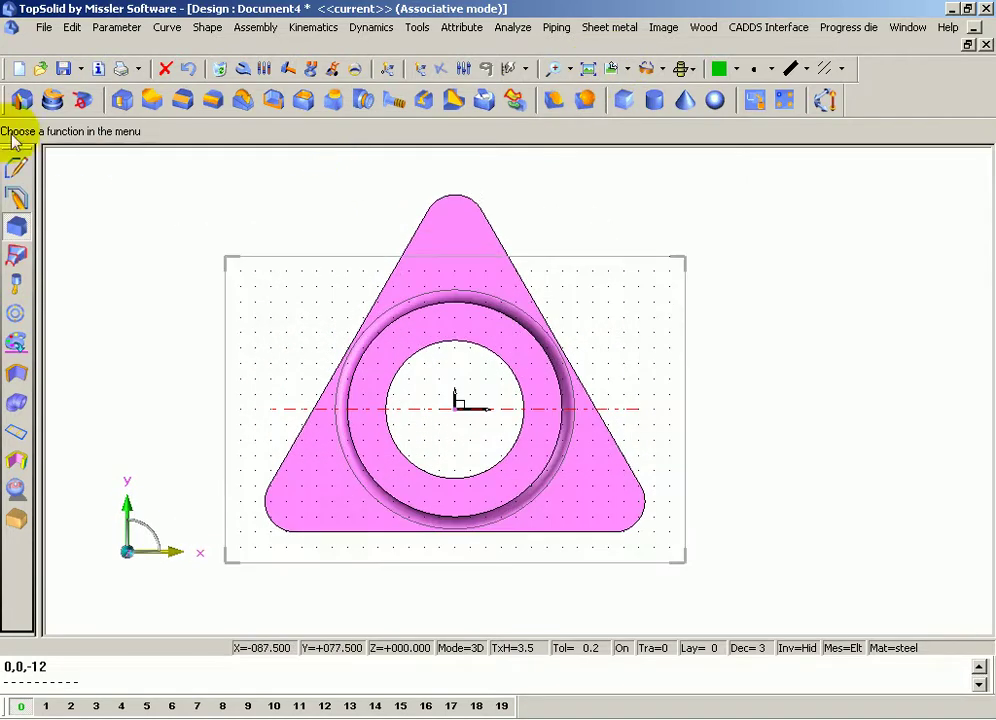
Step: Draw a Ø16 circle centred at 0,60,0 in the plate's top rounded corner
click(14, 168)
click(114, 100)
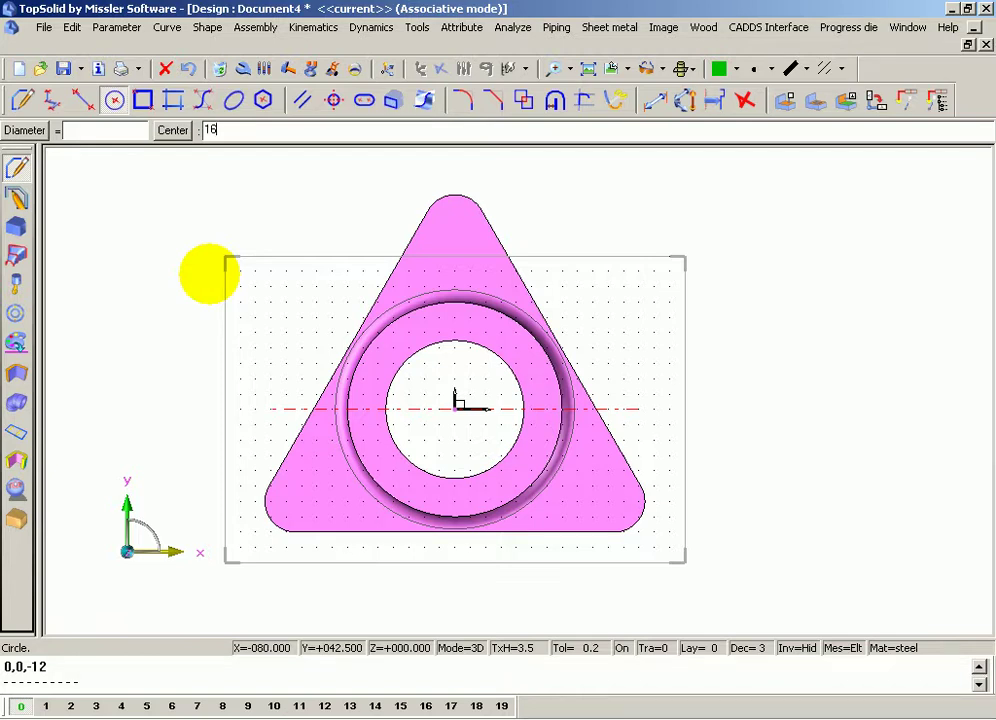
click(456, 248)
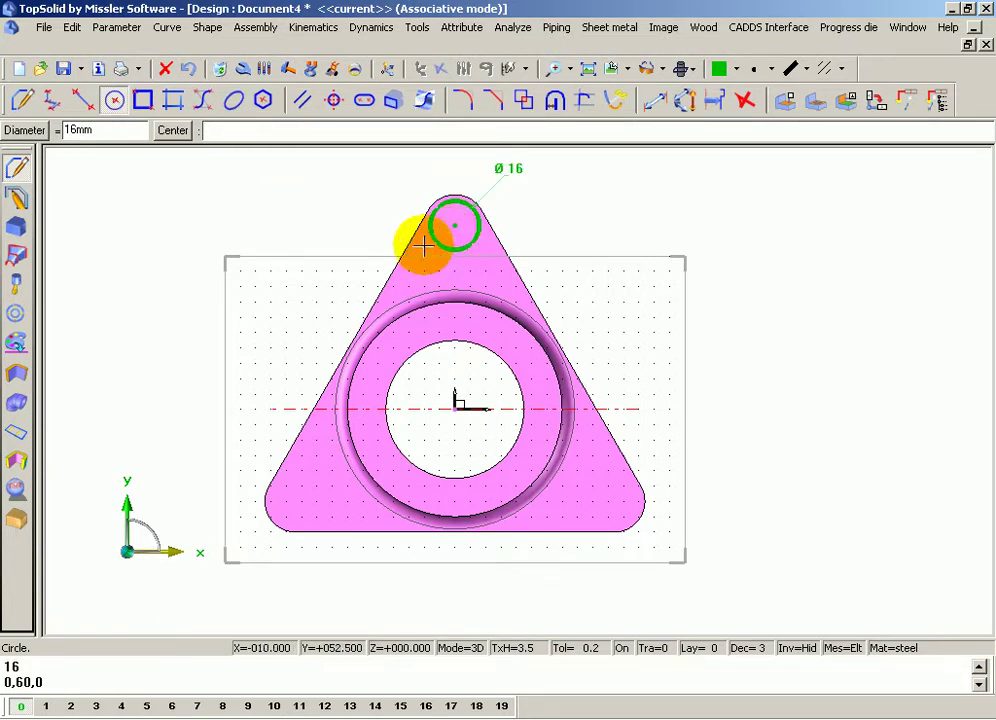
scroll(424, 245, down, 1)
scroll(431, 190, up, 2)
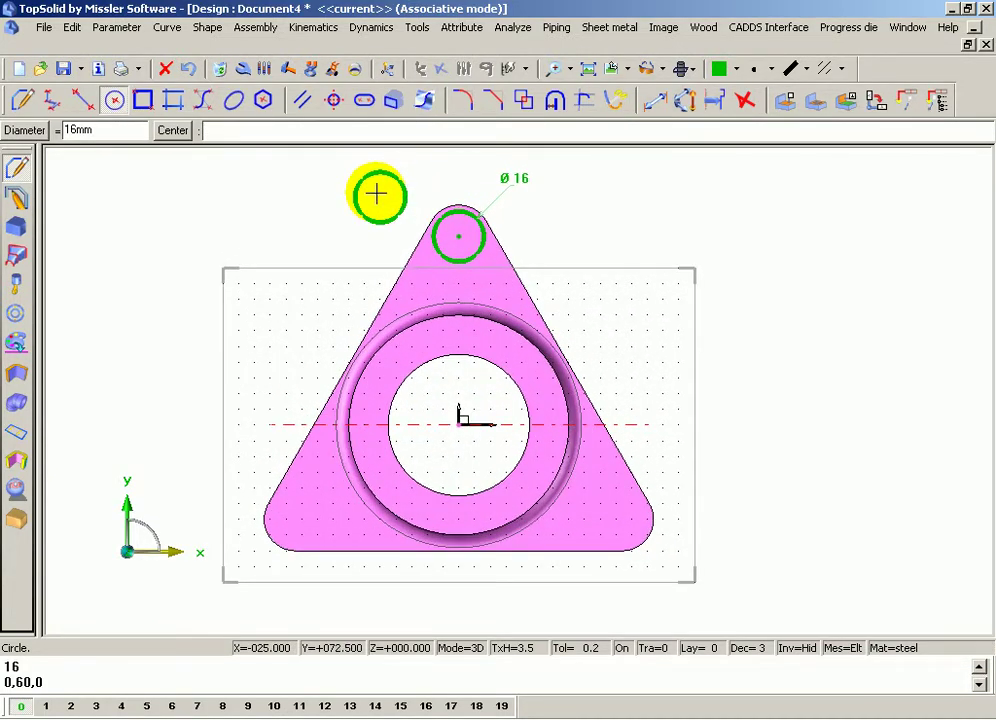
key(Escape)
scroll(429, 222, up, 2)
scroll(462, 318, down, 1)
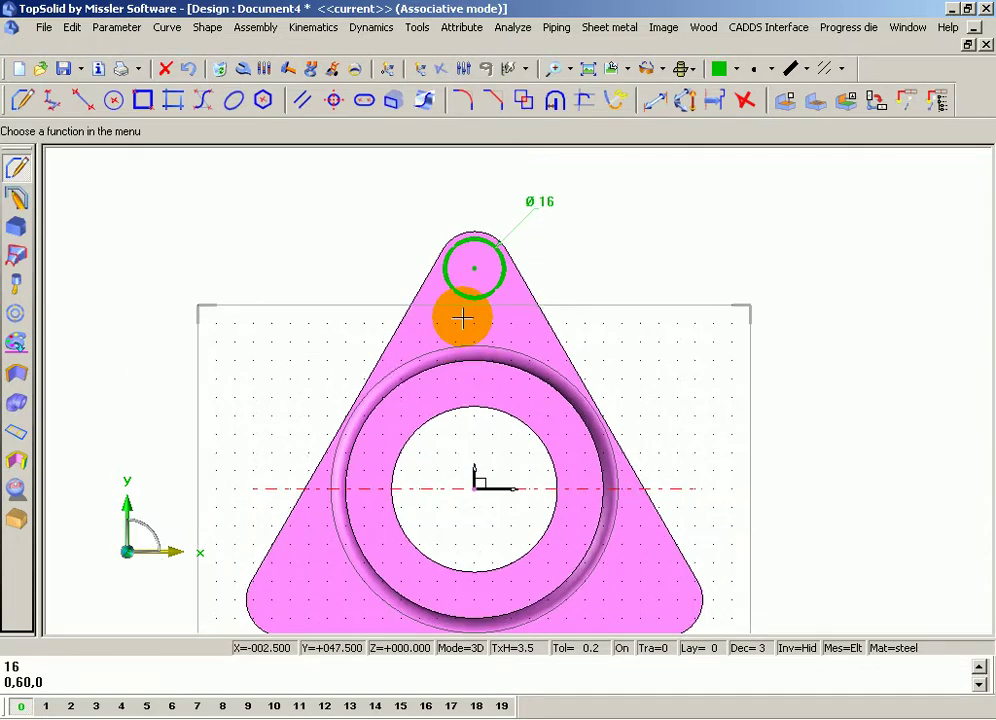
scroll(466, 262, up, 2)
scroll(470, 273, down, 1)
scroll(470, 273, down, 1)
mouse_move(469, 211)
middle_down()
mouse_move(493, 338)
mouse_move(533, 278)
mouse_move(438, 315)
middle_up()
scroll(442, 326, up, 1)
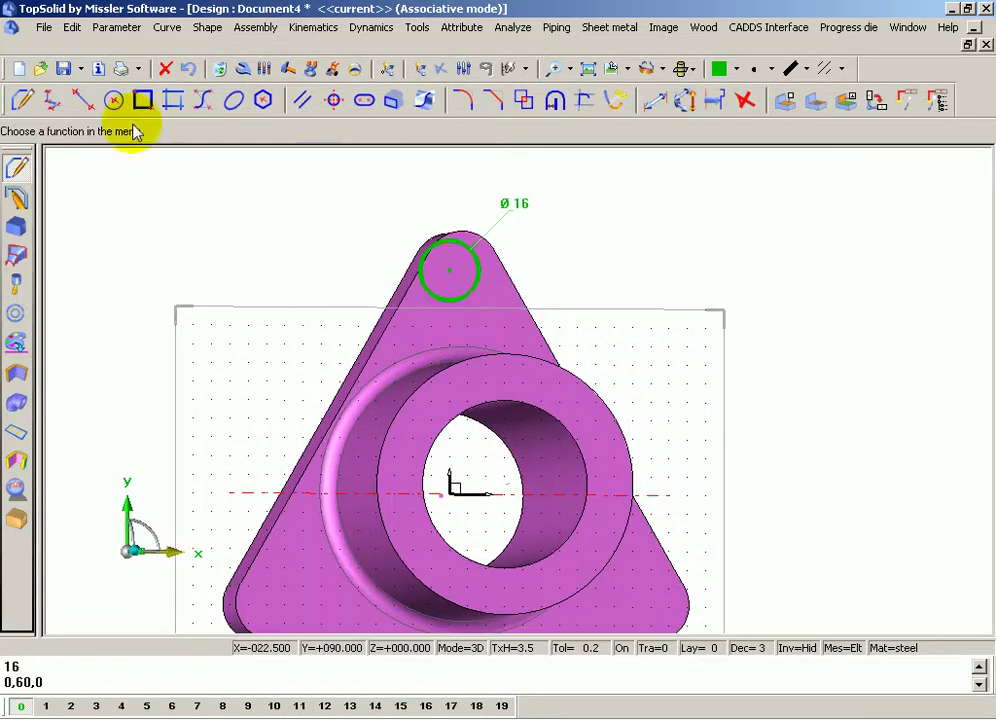
Step: Trim the part by sweeping the Ø16 circle to cut a hole through the plate's top corner
click(16, 226)
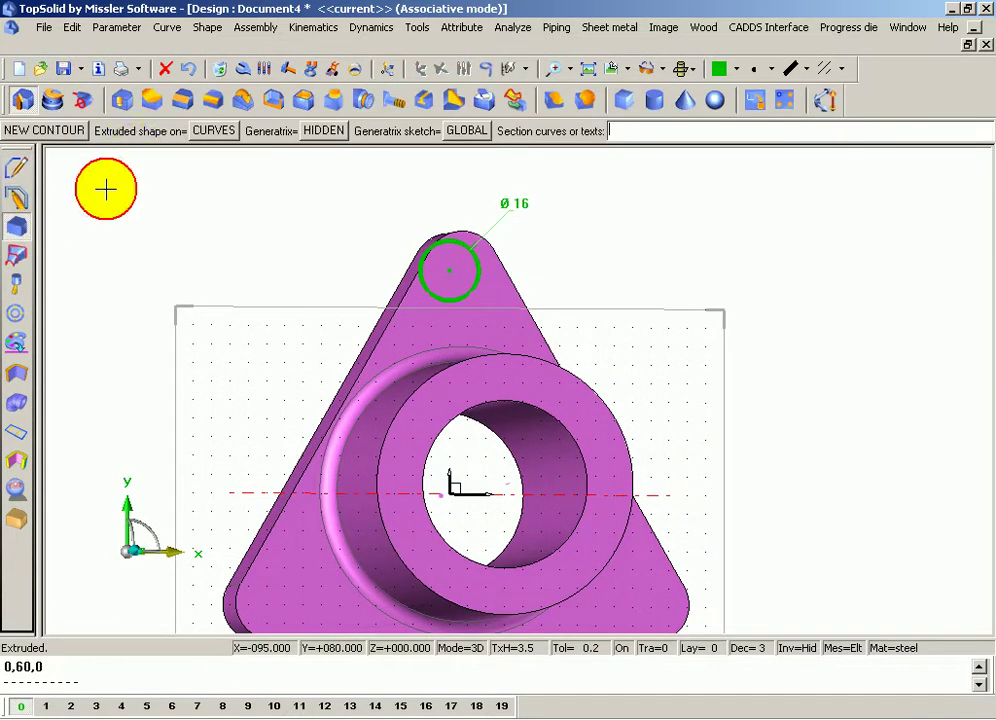
click(156, 104)
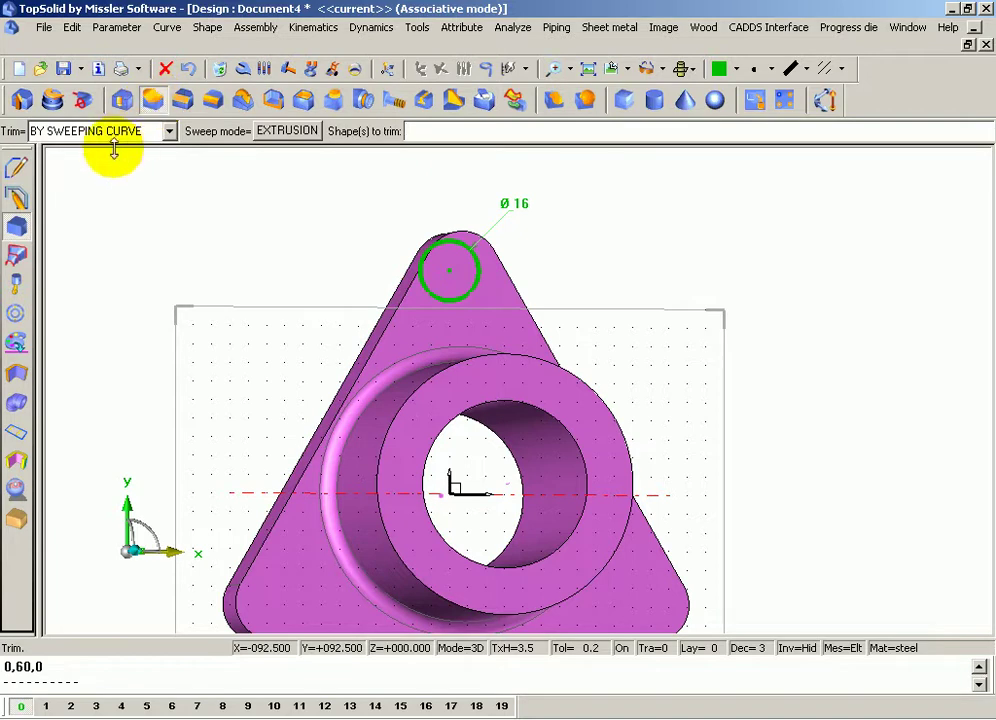
click(362, 371)
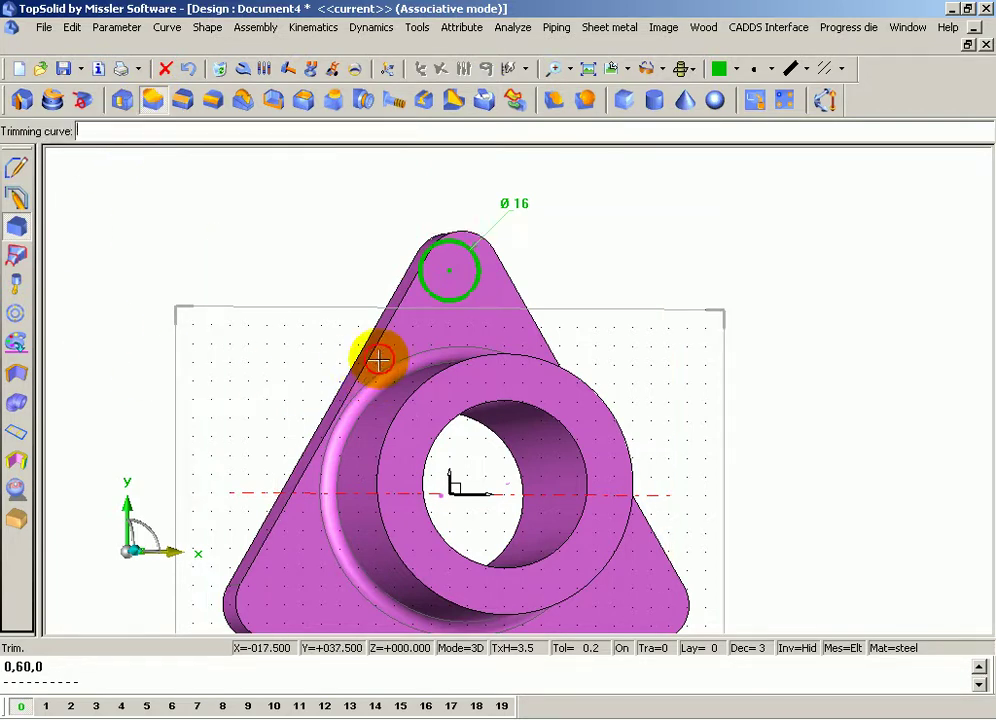
click(445, 287)
click(333, 271)
mouse_move(360, 238)
middle_down()
mouse_move(322, 260)
mouse_move(362, 246)
mouse_move(414, 251)
middle_up()
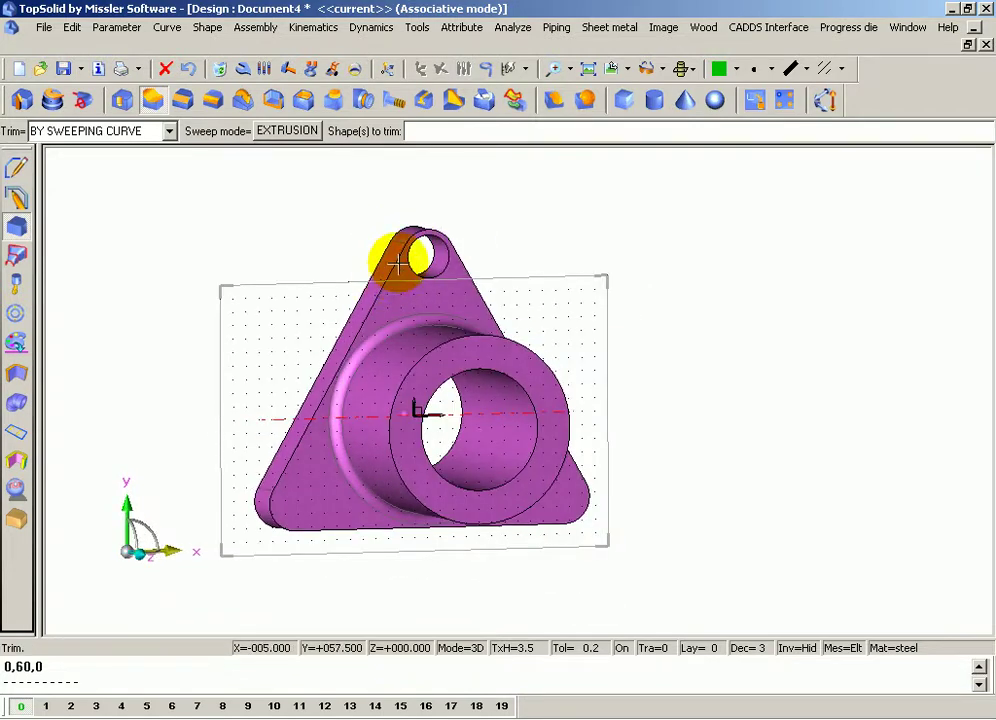
scroll(365, 251, down, 2)
middle_drag(343, 255, 367, 245)
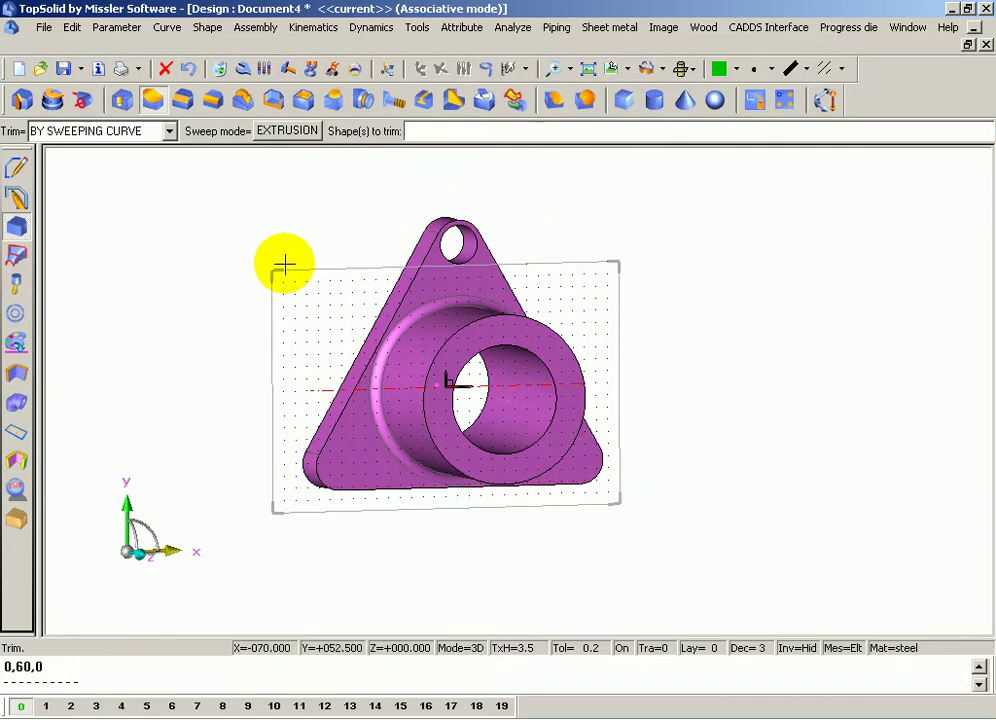
middle_drag(289, 263, 320, 261)
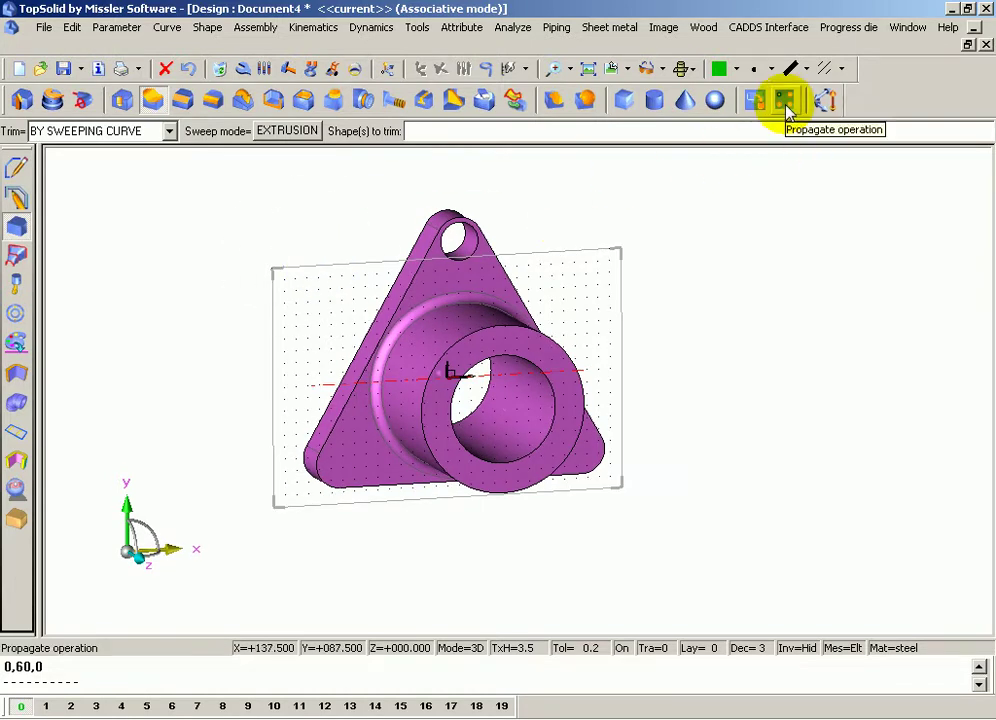
Step: Propagate the corner hole cut circularly around the part's axis, 3 instances in total
scroll(509, 255, up, 2)
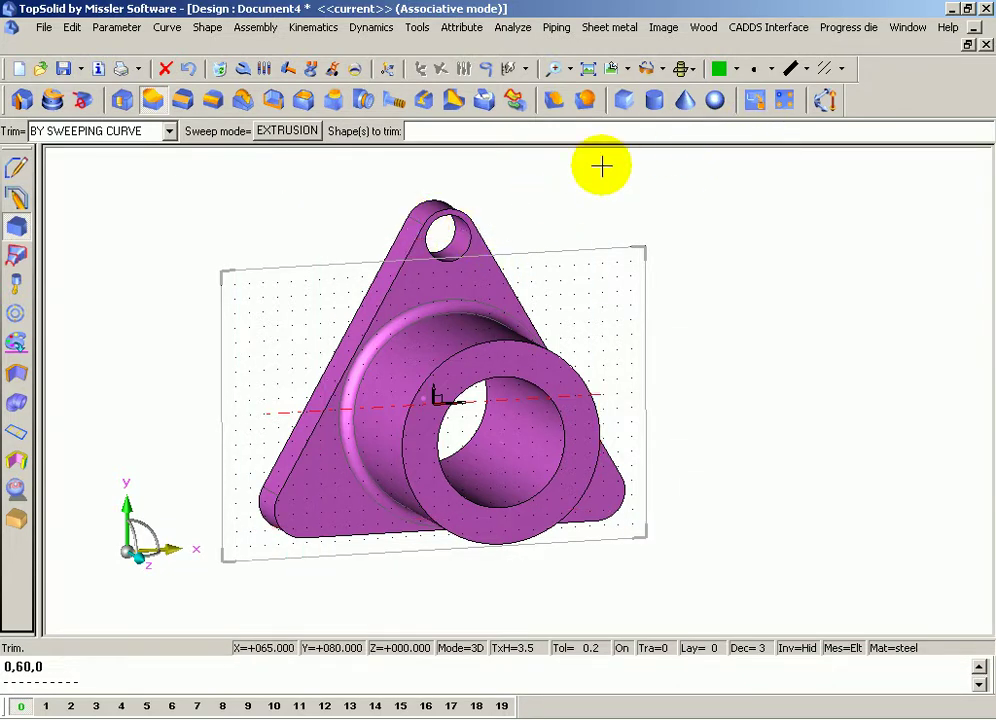
click(789, 104)
click(460, 245)
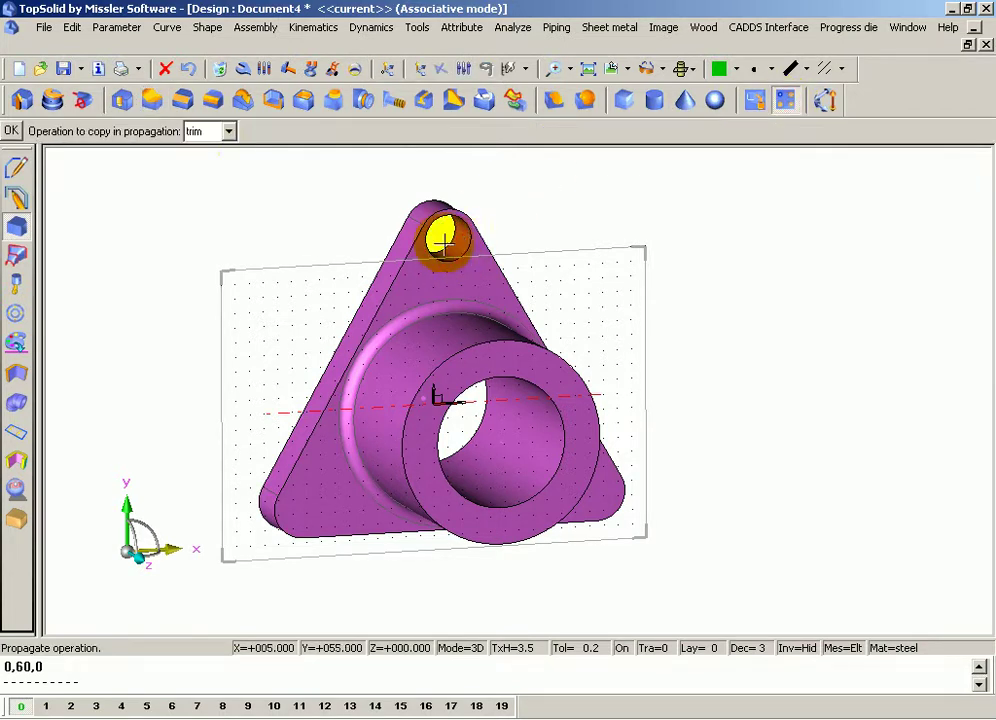
click(12, 130)
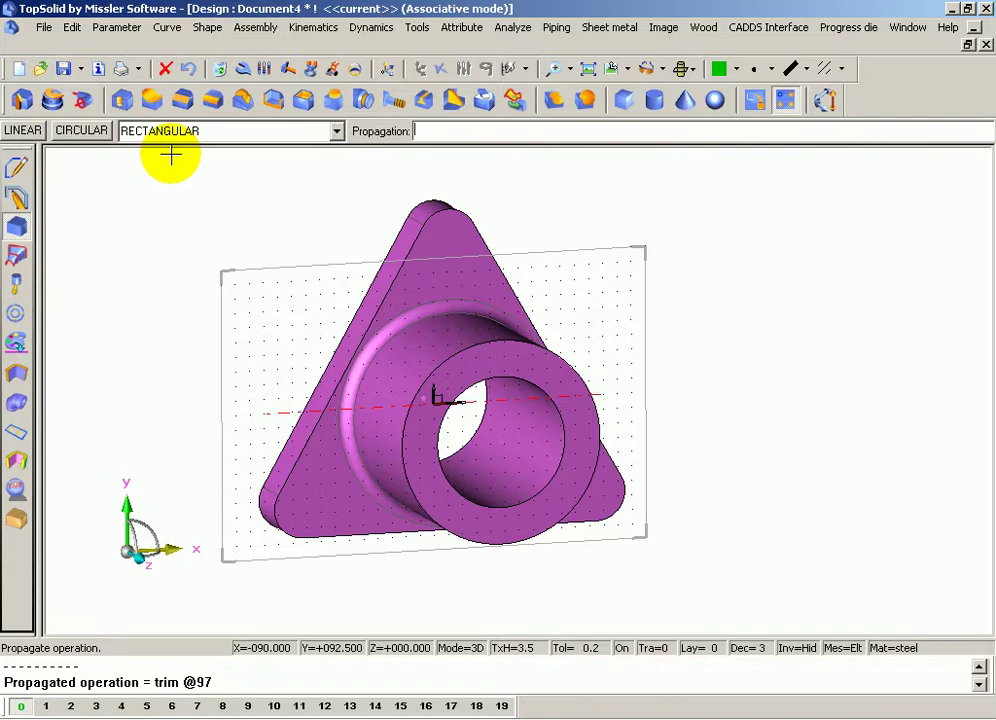
click(90, 133)
click(108, 130)
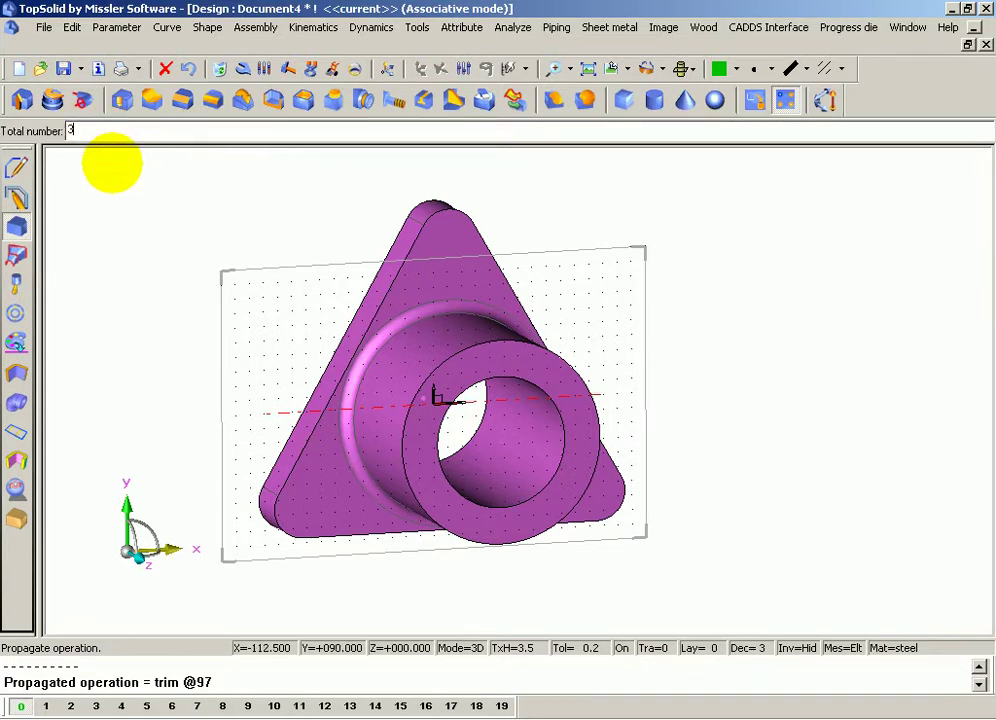
key(Return)
Step: Finish the propagation and orbit the part to check all three corner holes
mouse_move(115, 173)
middle_down()
mouse_move(259, 270)
mouse_move(405, 282)
mouse_move(429, 222)
middle_up()
scroll(408, 218, up, 2)
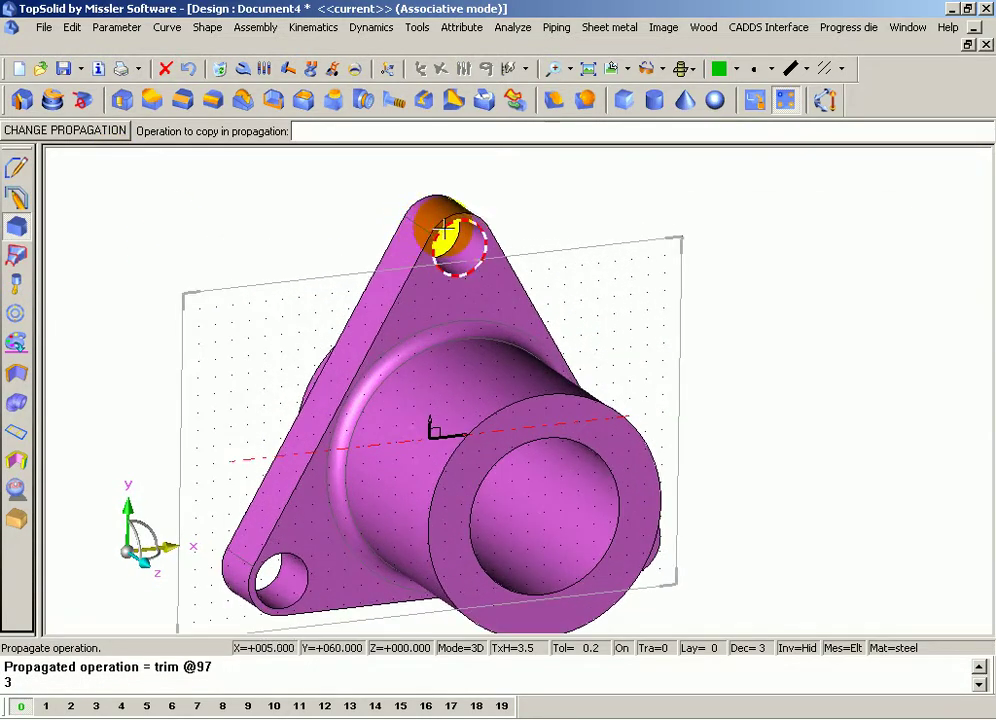
click(452, 216)
scroll(440, 281, up, 1)
middle_drag(440, 281, 413, 267)
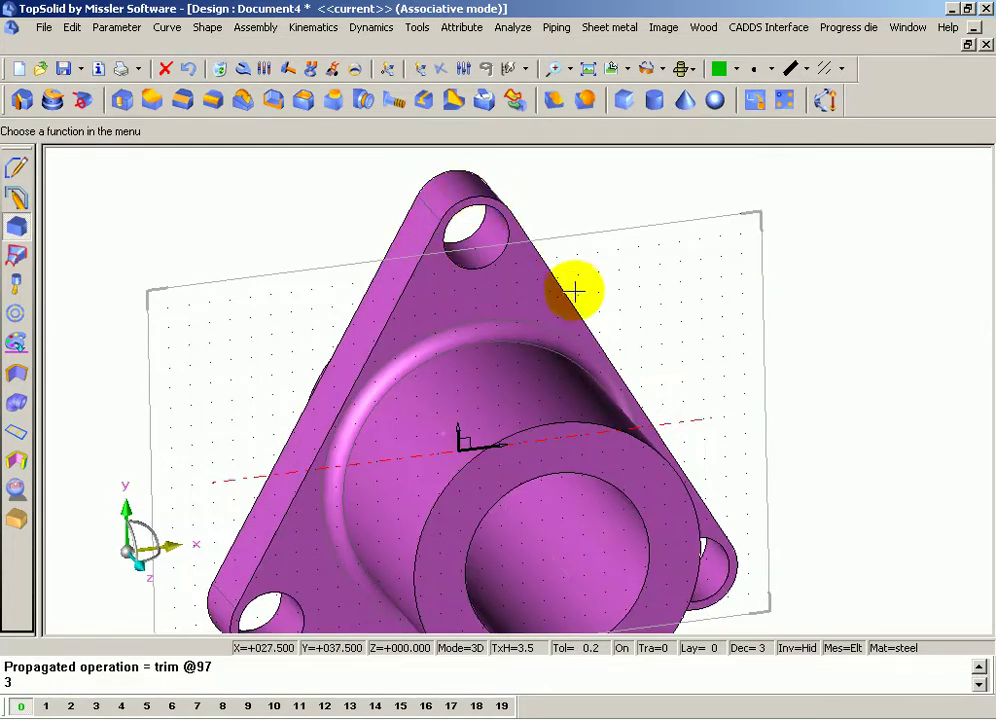
scroll(460, 229, down, 1)
scroll(445, 236, down, 1)
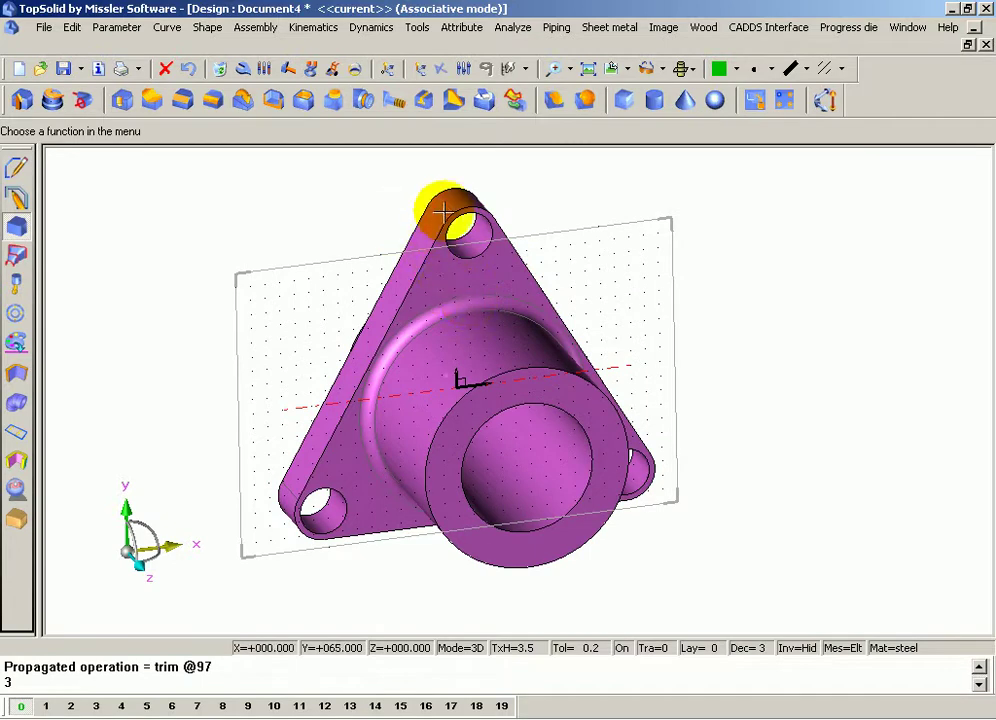
scroll(430, 226, down, 1)
scroll(442, 327, up, 1)
mouse_move(442, 327)
middle_down()
mouse_move(545, 276)
mouse_move(498, 291)
middle_up()
click(355, 68)
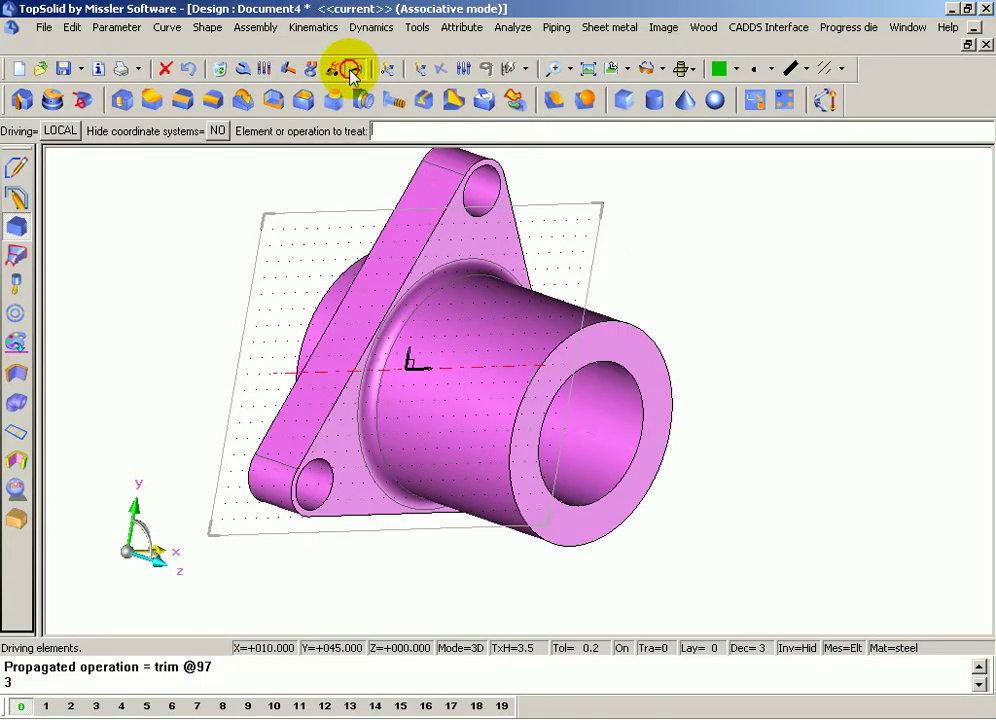
click(454, 240)
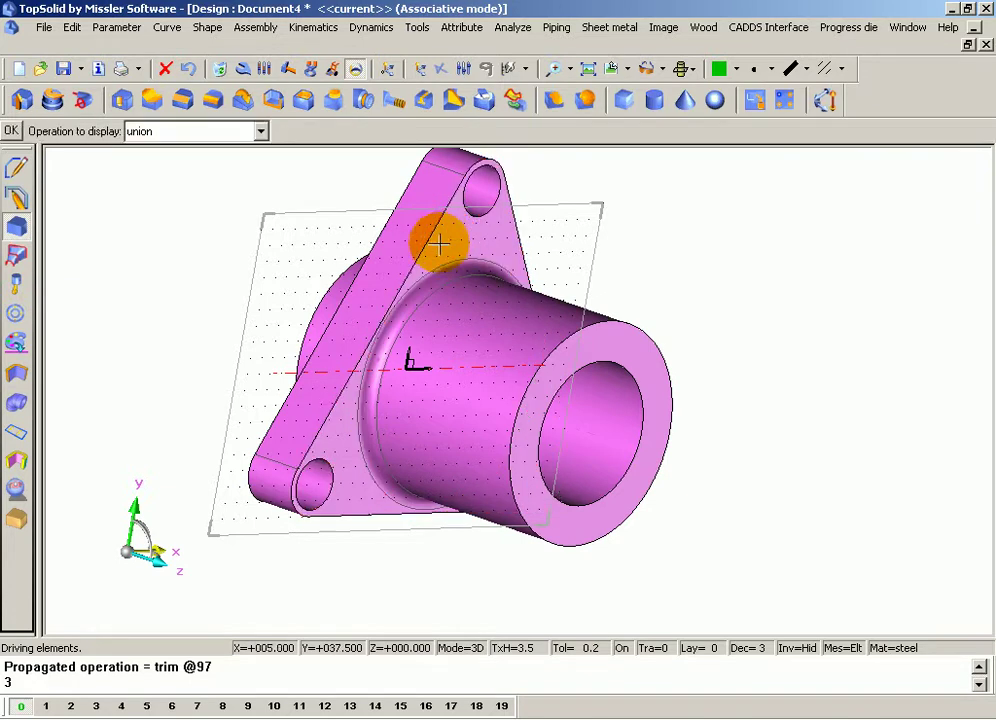
click(219, 137)
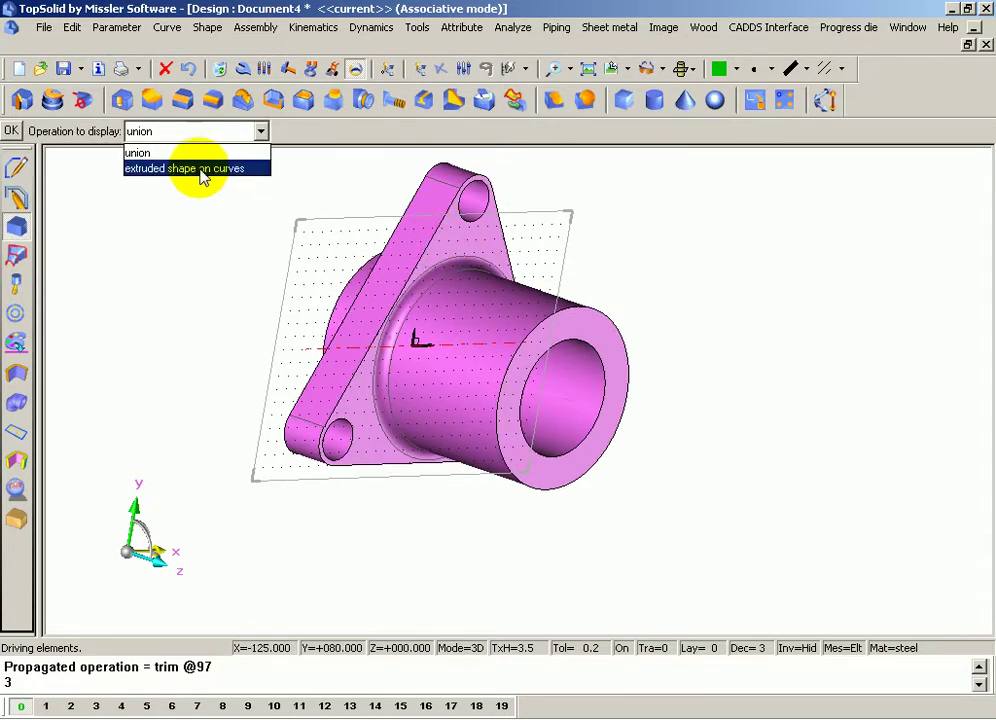
click(203, 169)
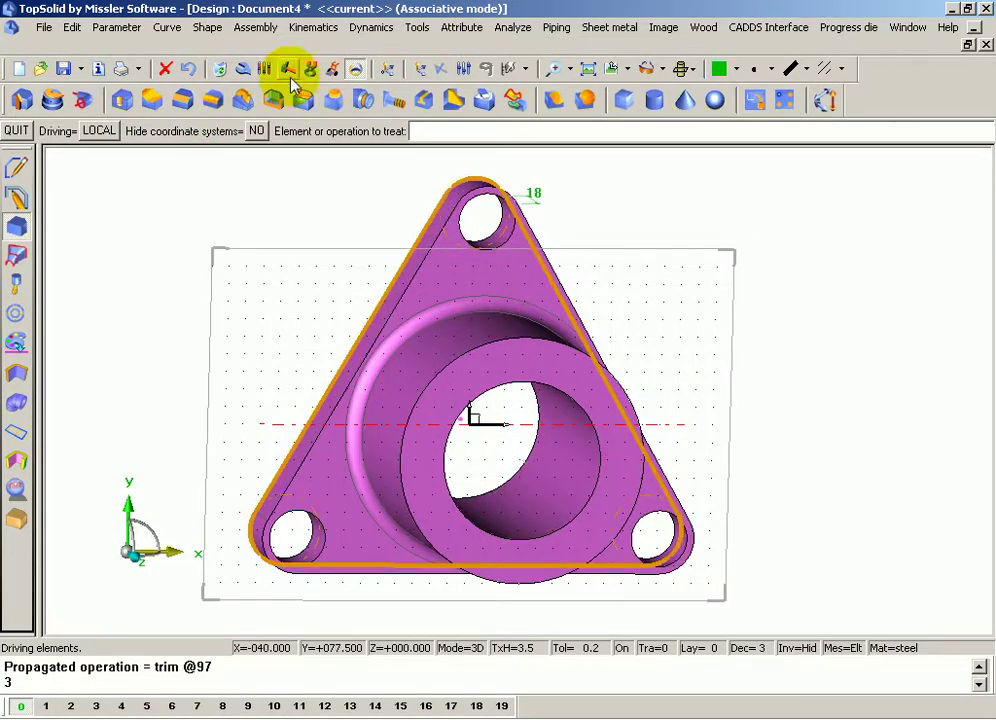
click(188, 70)
scroll(327, 240, down, 1)
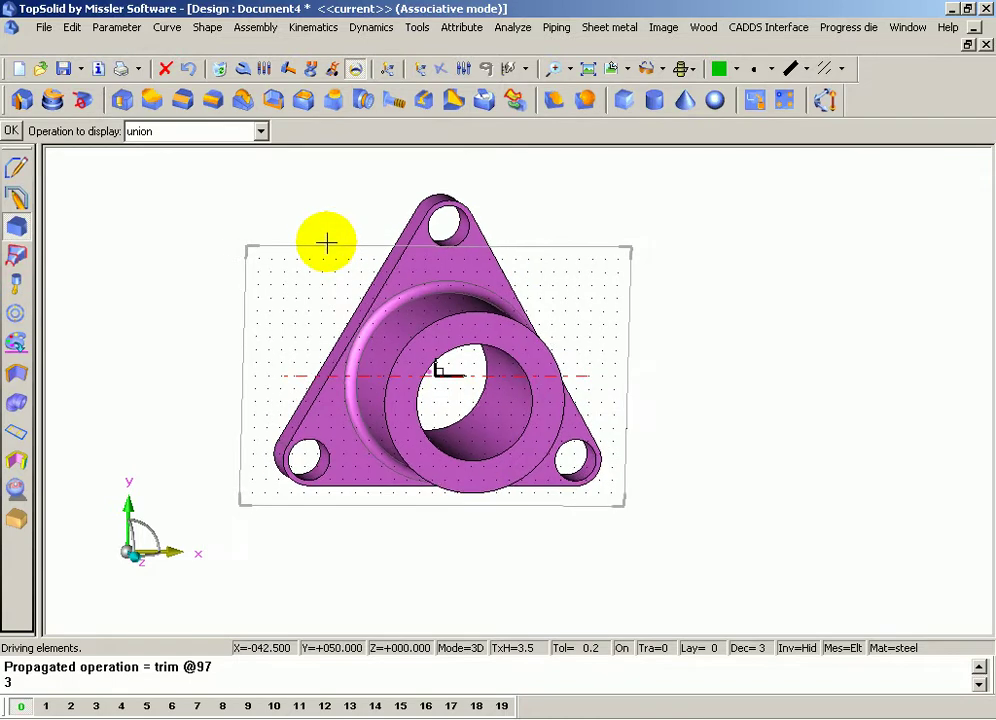
scroll(354, 256, down, 1)
key(Home)
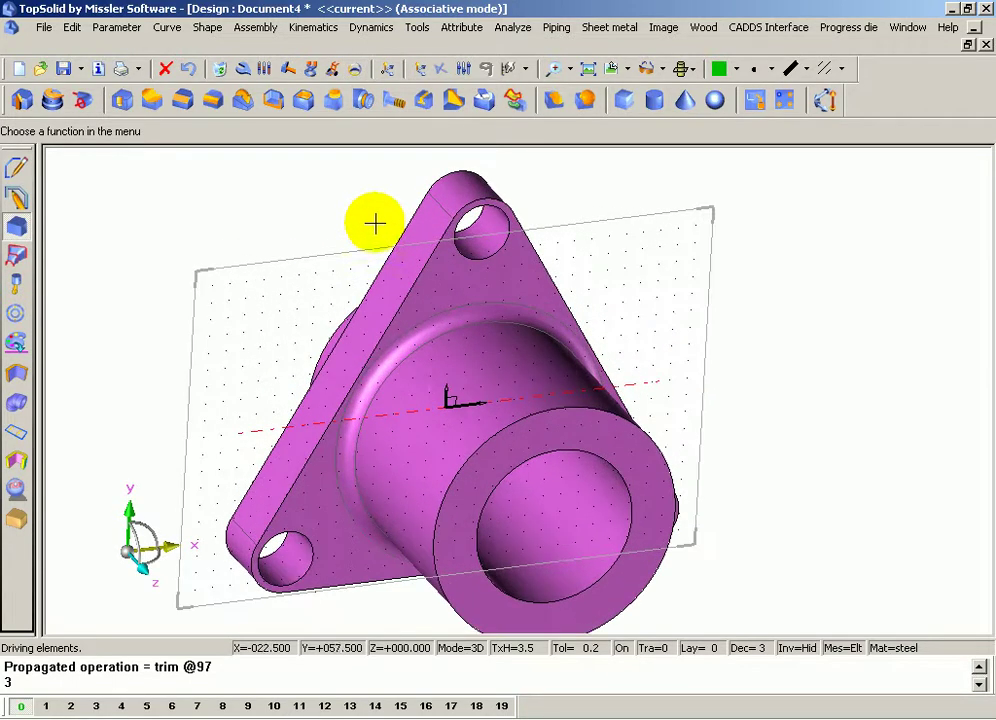
Step: Show the hidden sketches and dimensions, then orient the view on the top ear
click(805, 648)
middle_drag(600, 378, 518, 205)
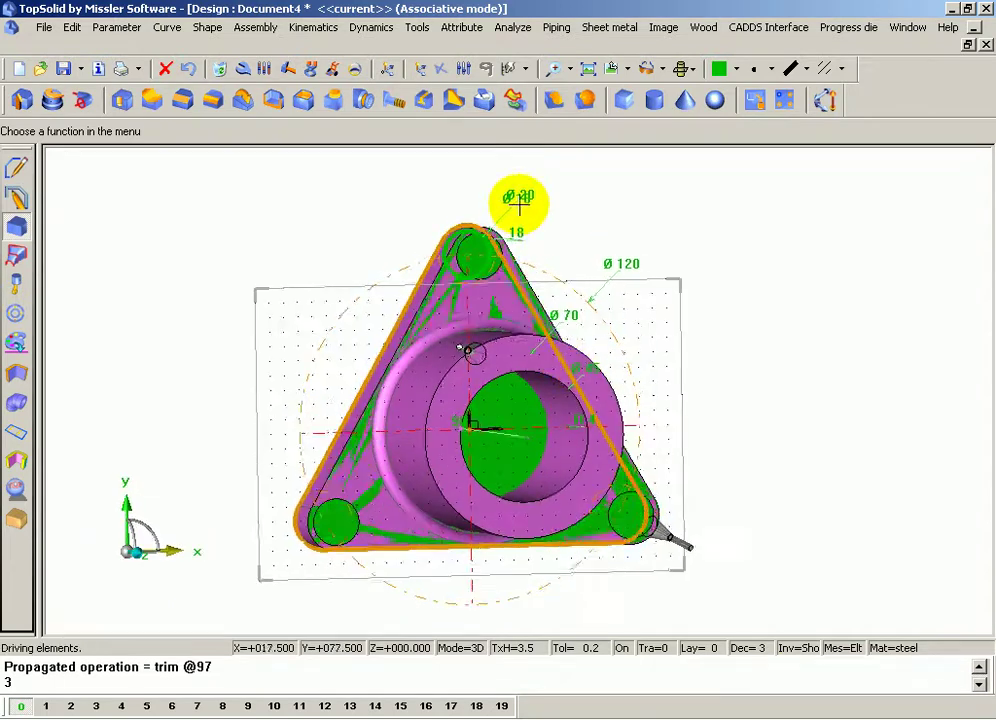
scroll(518, 205, up, 3)
scroll(458, 207, up, 2)
mouse_move(458, 207)
middle_down()
mouse_move(482, 306)
mouse_move(457, 287)
mouse_move(591, 245)
middle_up()
scroll(676, 162, up, 2)
scroll(638, 209, up, 2)
scroll(577, 237, up, 2)
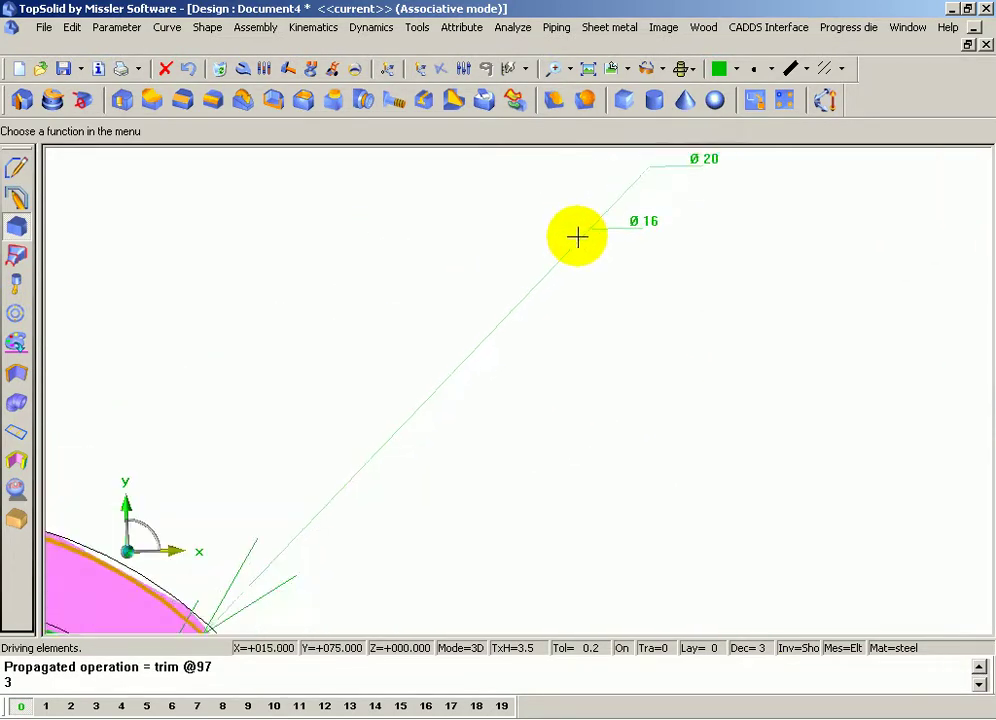
scroll(576, 230, down, 2)
scroll(572, 222, down, 1)
scroll(425, 202, down, 1)
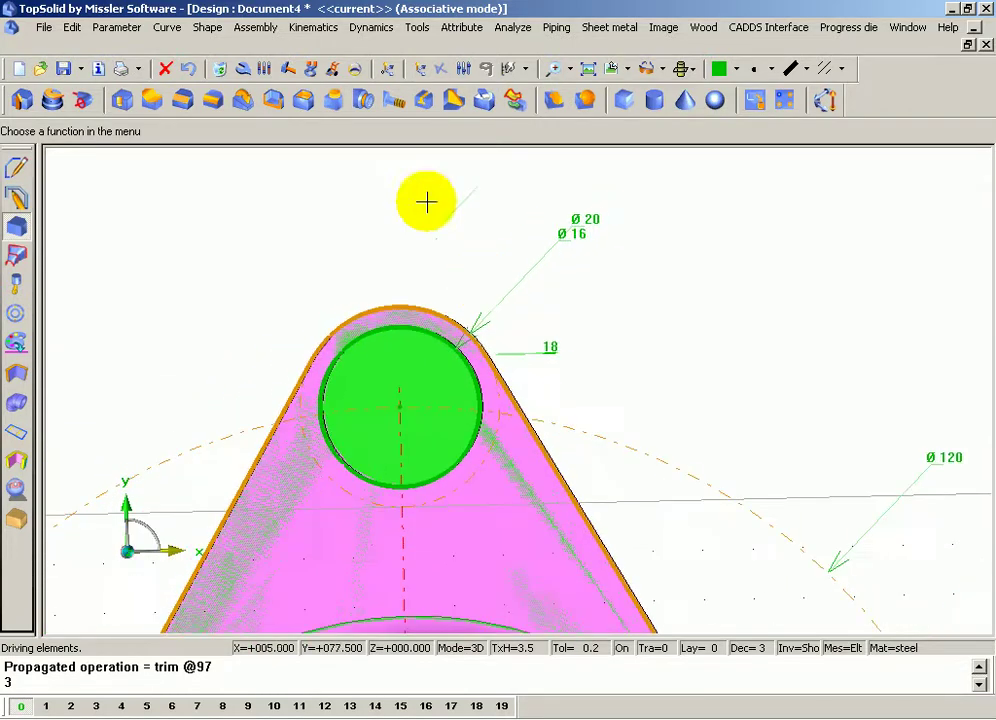
Step: Change the Ø20 ear diameter parameter to 30 mm and inspect the widened ears
click(264, 70)
click(585, 212)
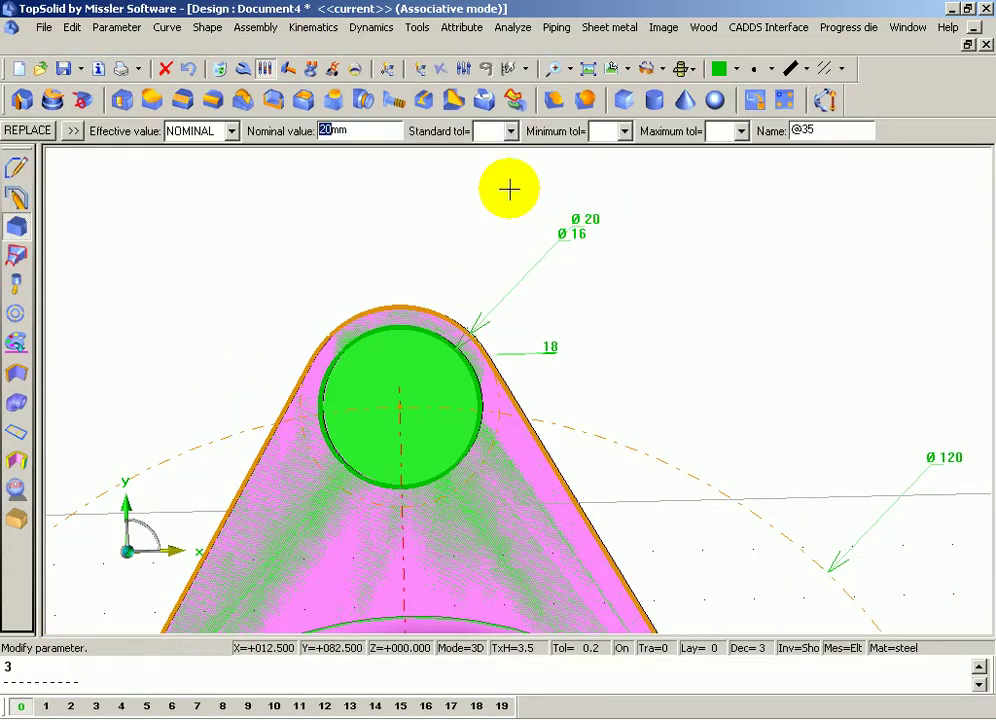
scroll(508, 187, down, 2)
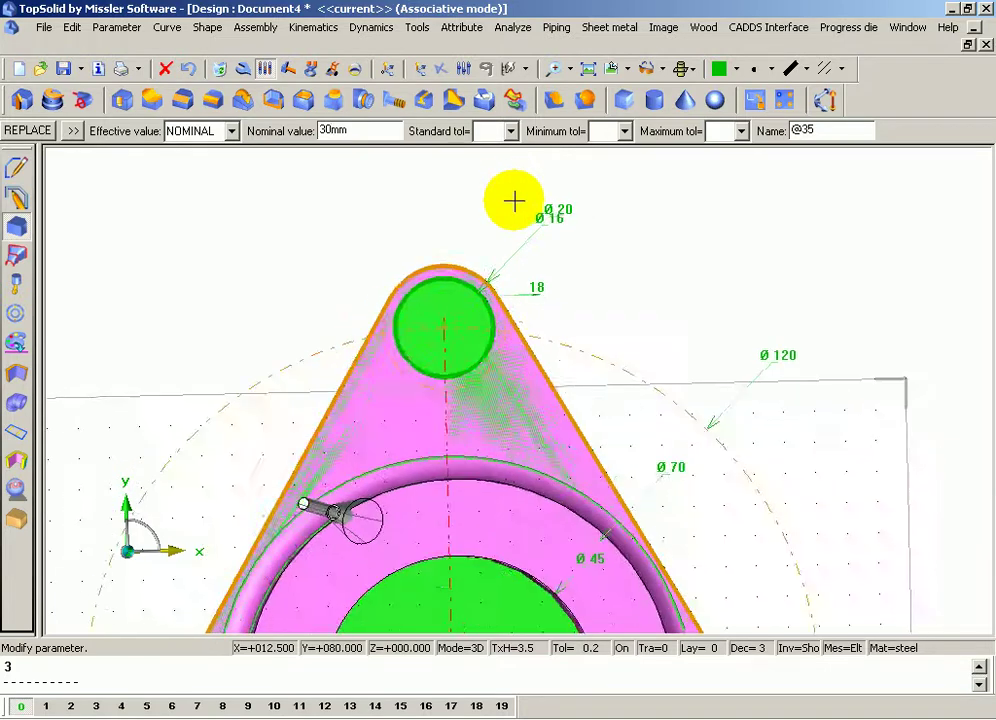
scroll(513, 202, down, 2)
scroll(489, 224, down, 1)
key(Return)
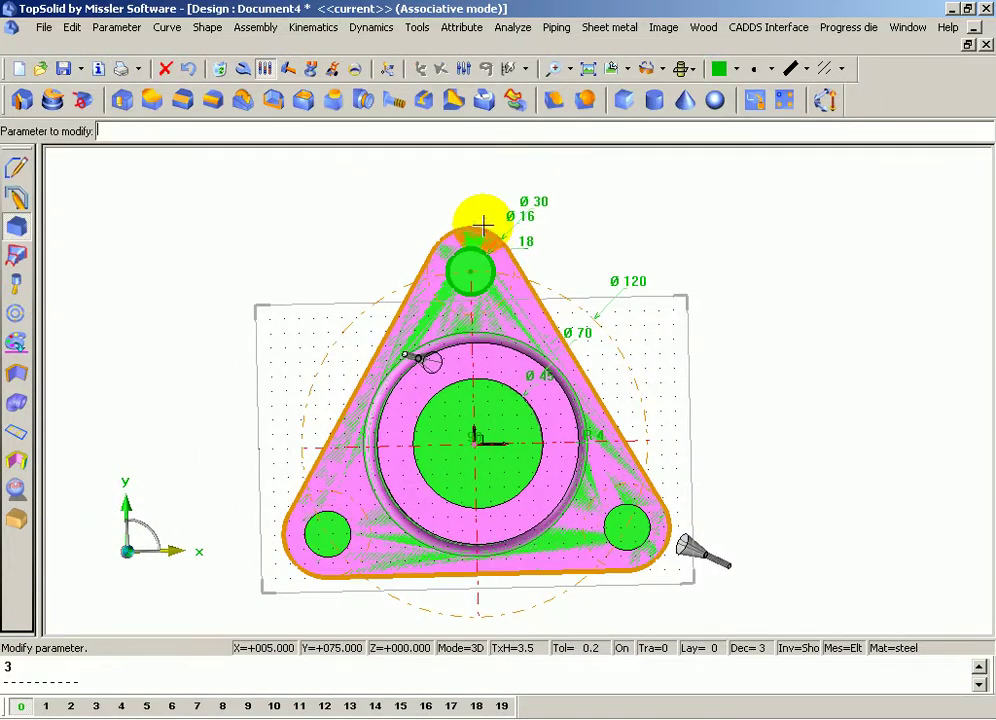
middle_drag(577, 324, 466, 290)
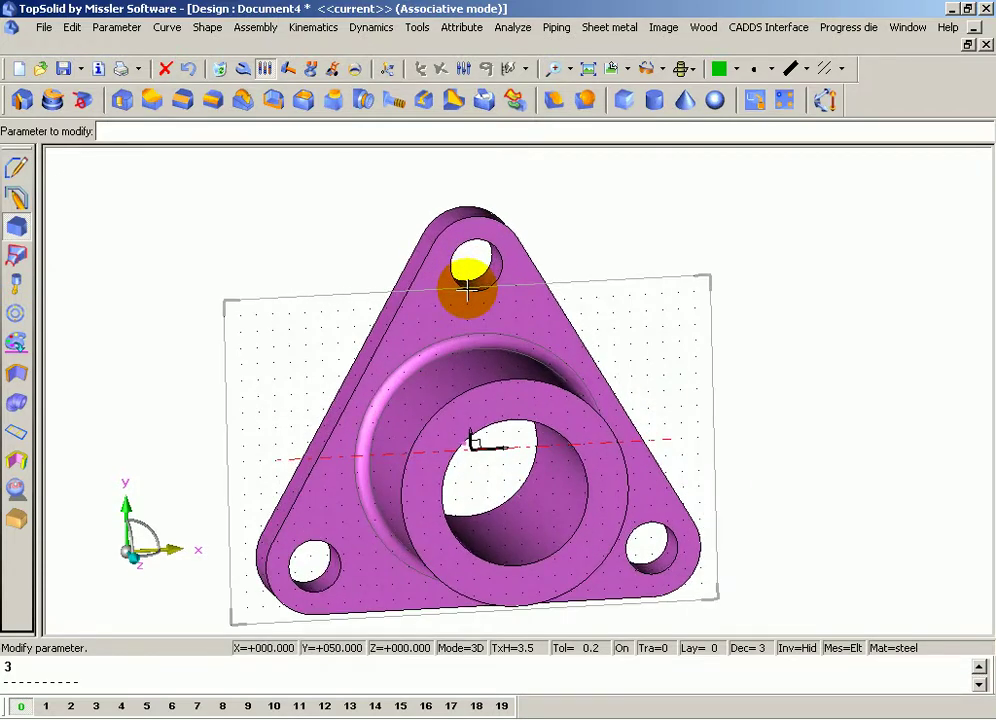
mouse_move(405, 347)
middle_down()
mouse_move(571, 327)
mouse_move(661, 277)
middle_up()
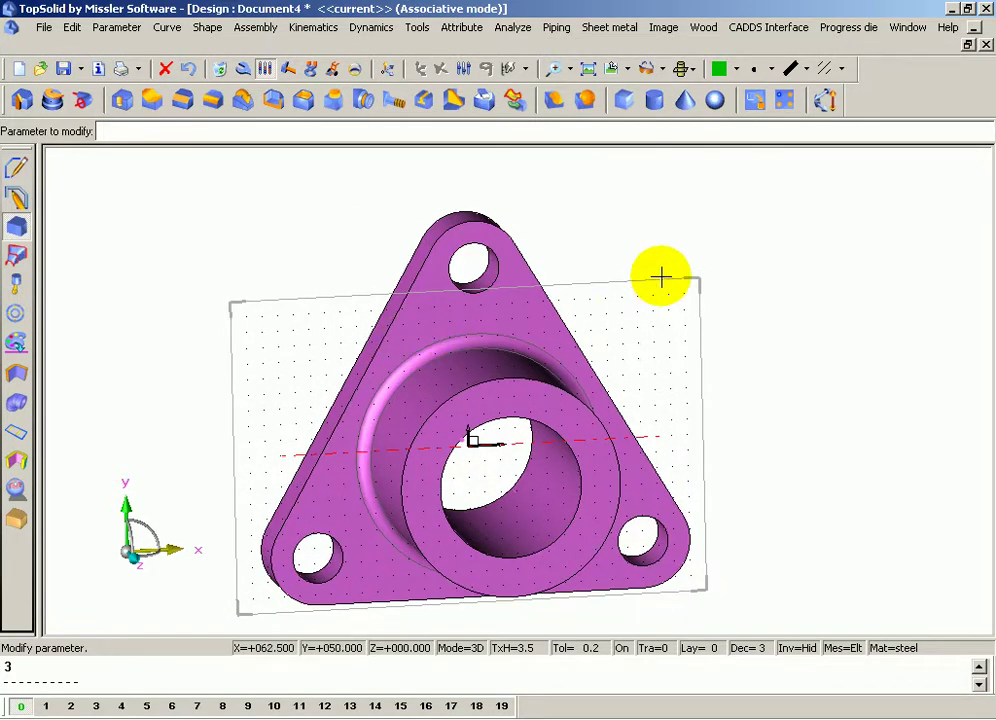
key(F9)
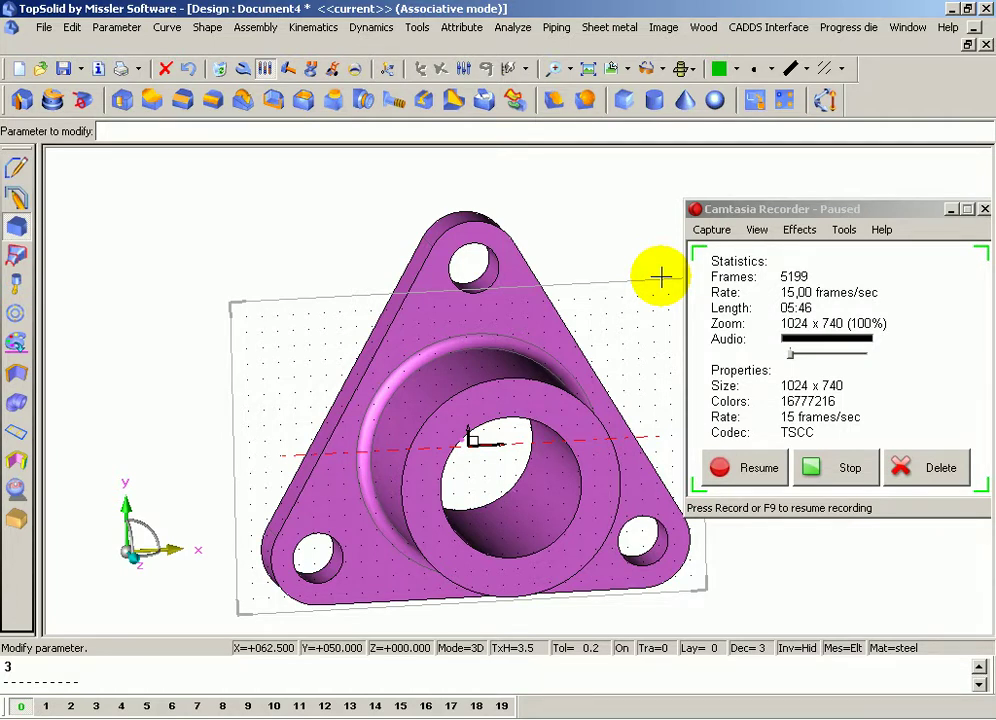
key(F9)
mouse_move(569, 338)
middle_down()
mouse_move(243, 487)
mouse_move(244, 415)
middle_up()
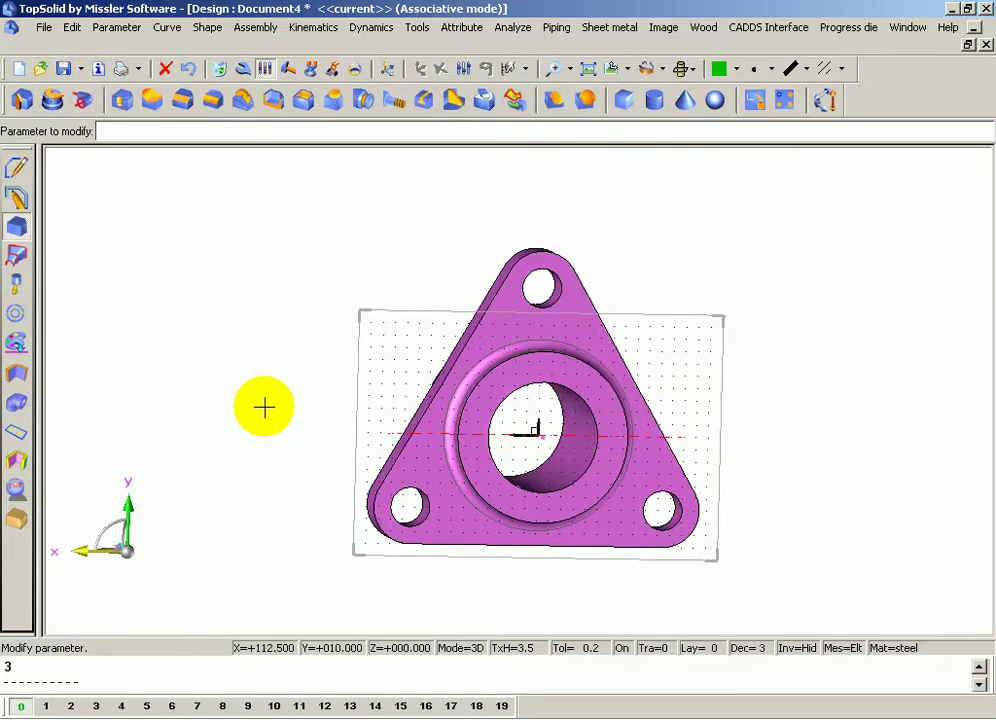
mouse_move(511, 378)
middle_down()
mouse_move(345, 416)
mouse_move(420, 444)
middle_up()
scroll(420, 444, up, 3)
mouse_move(382, 485)
middle_down()
mouse_move(432, 430)
mouse_move(356, 451)
mouse_move(478, 398)
mouse_move(458, 391)
mouse_move(474, 271)
mouse_move(409, 329)
mouse_move(378, 396)
middle_up()
scroll(356, 451, down, 2)
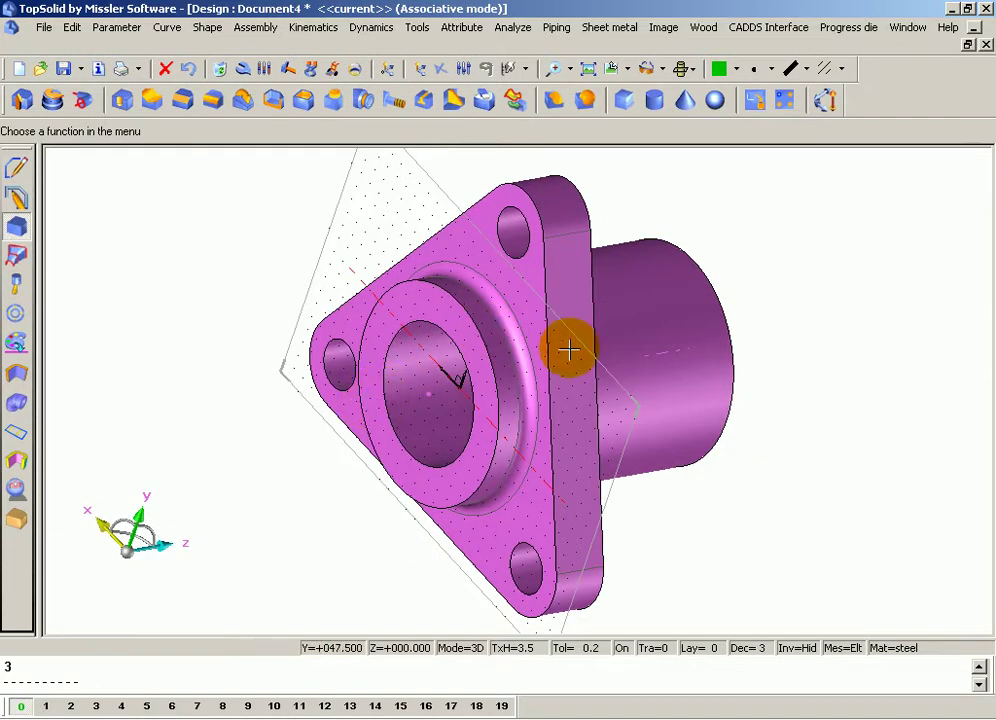
scroll(390, 375, up, 3)
scroll(462, 377, up, 1)
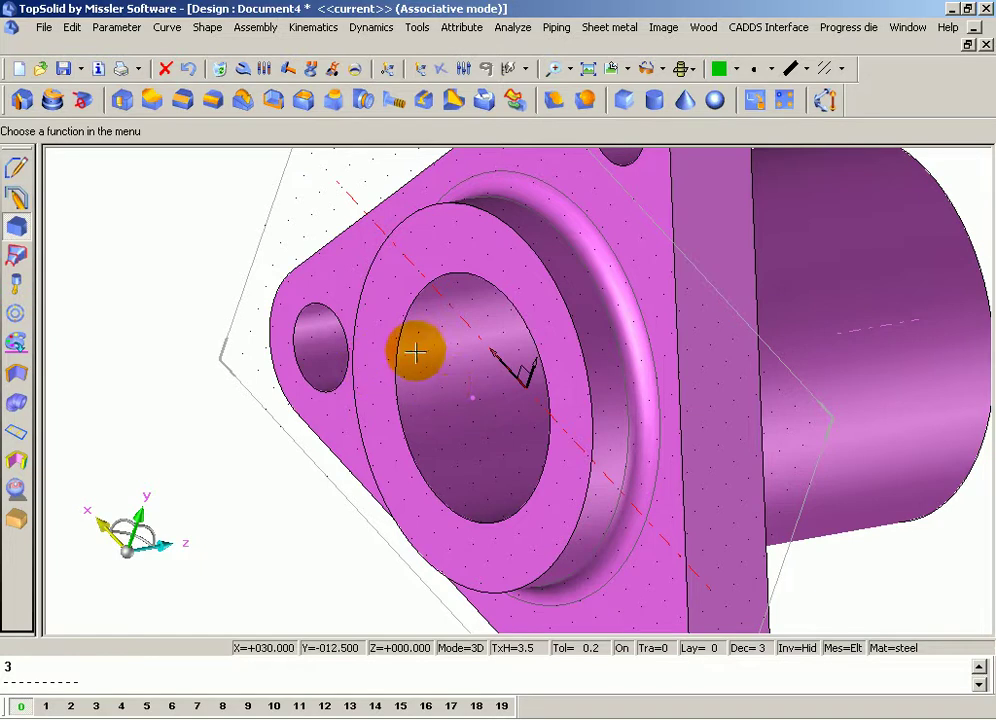
Step: Start a groove and select the bore's inner face, not the outer cylinder
click(363, 104)
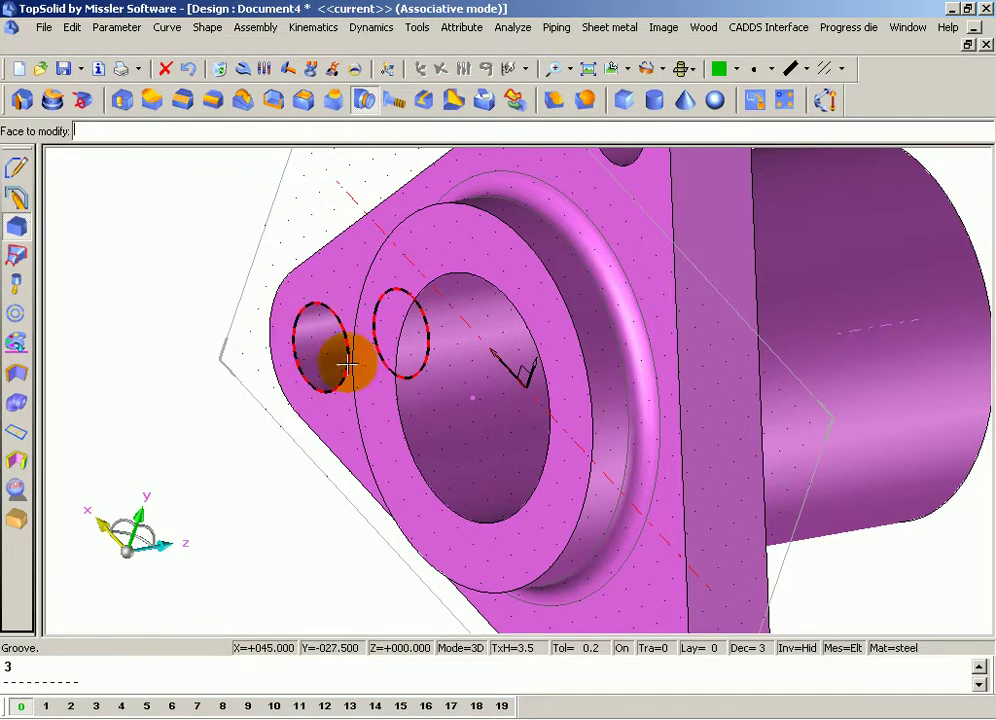
middle_drag(296, 338, 735, 300)
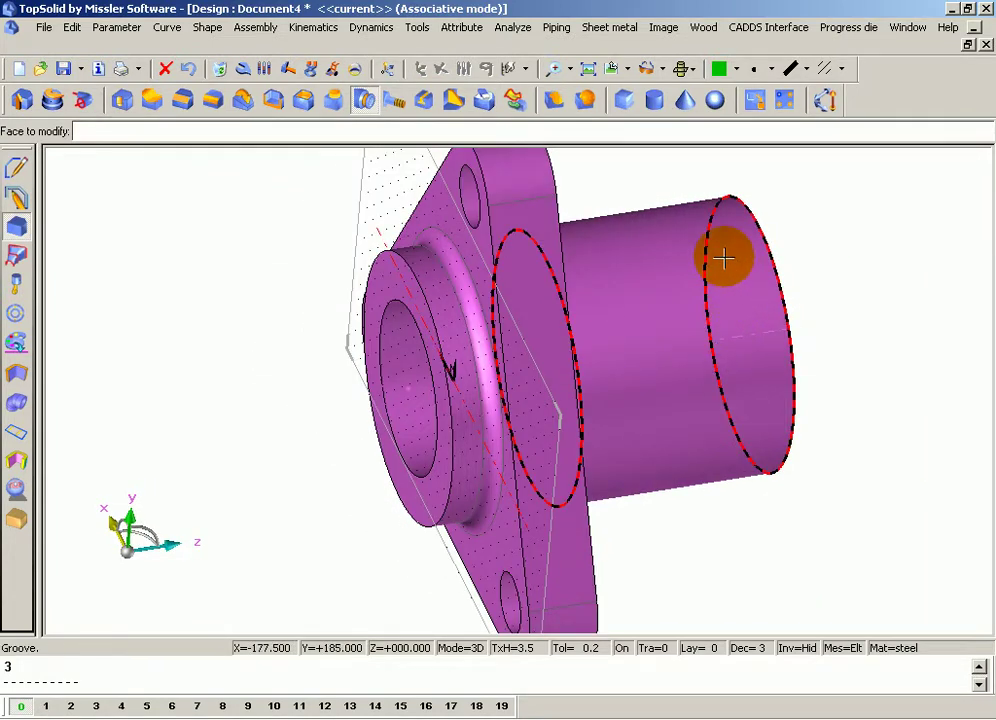
click(731, 276)
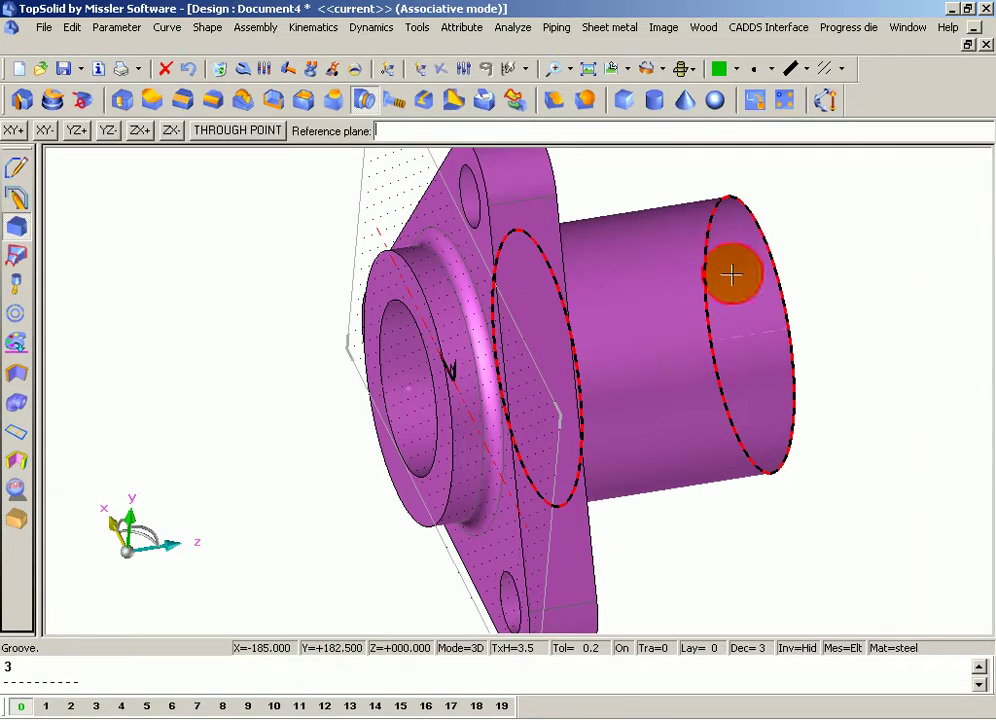
click(165, 68)
mouse_move(195, 282)
middle_down()
mouse_move(395, 415)
mouse_move(426, 400)
middle_up()
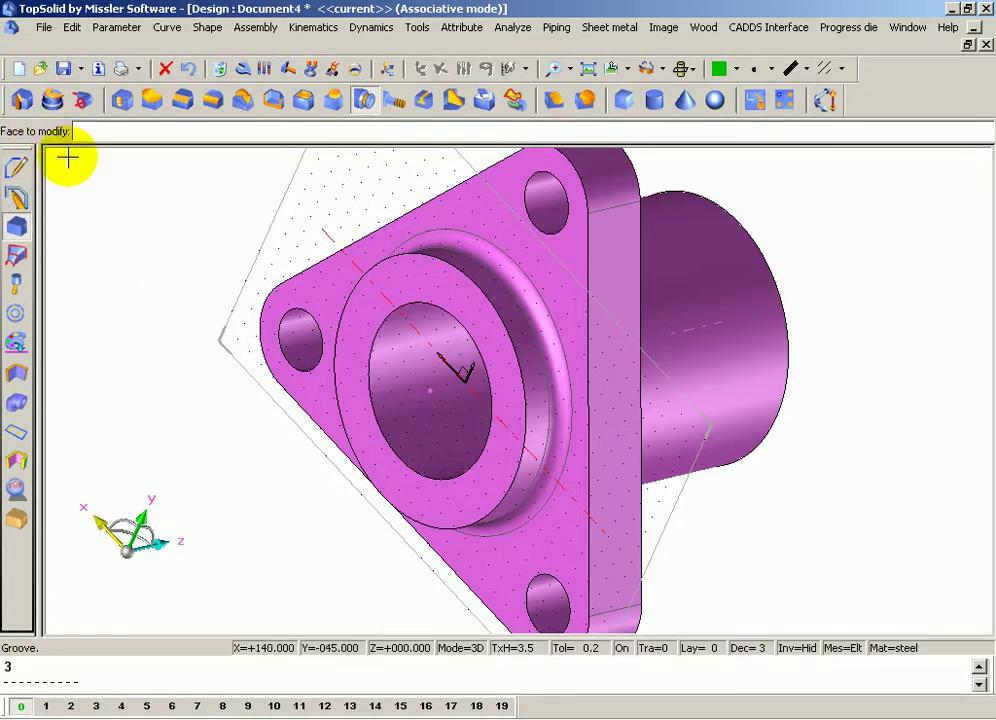
middle_drag(180, 271, 180, 258)
scroll(288, 458, up, 2)
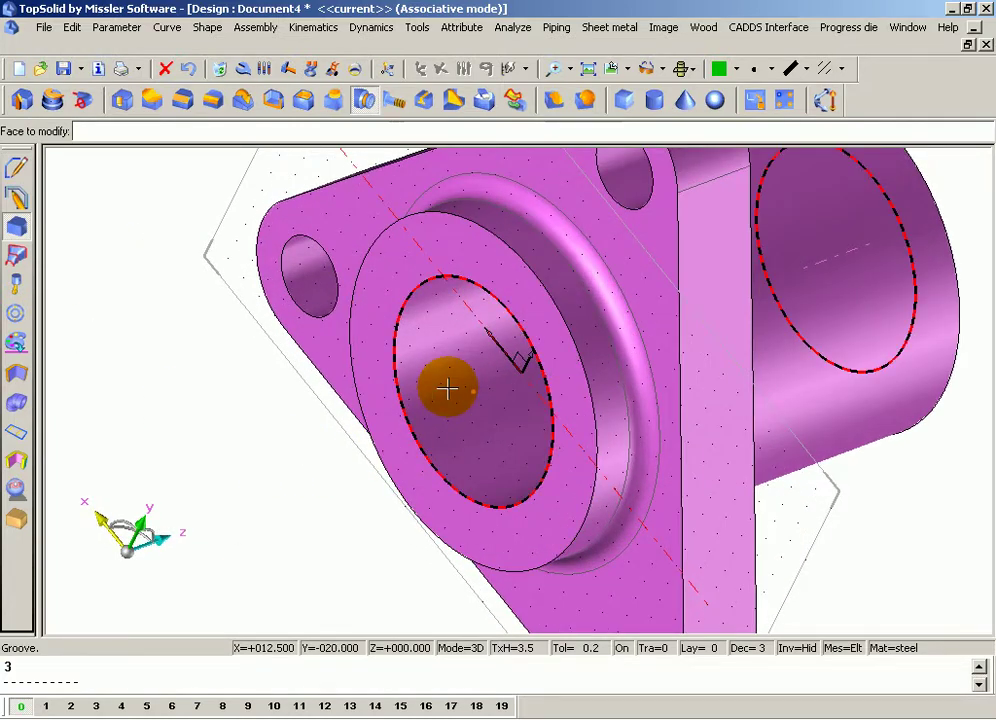
click(447, 389)
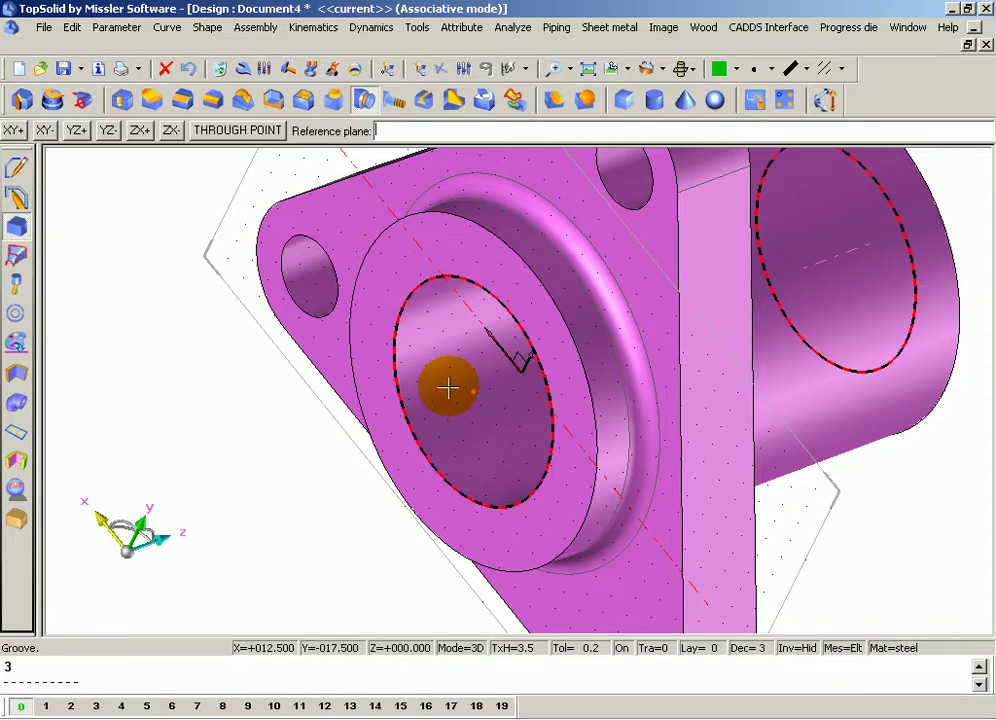
Step: Pick the bore's circular edge as groove reference and accept the direction
scroll(382, 400, down, 2)
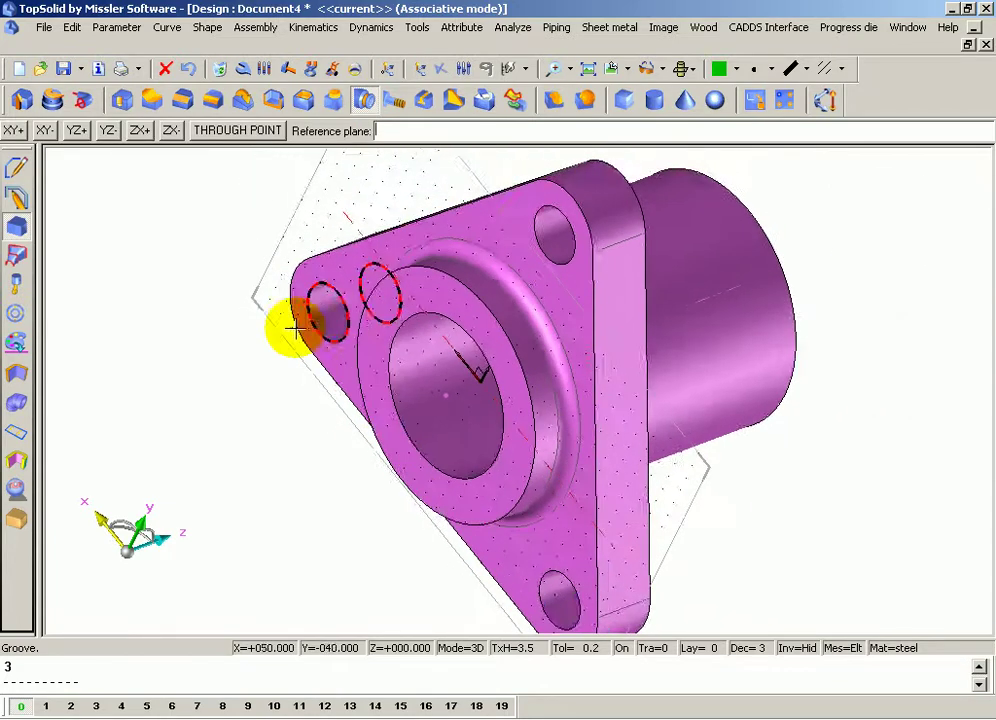
scroll(338, 362, up, 2)
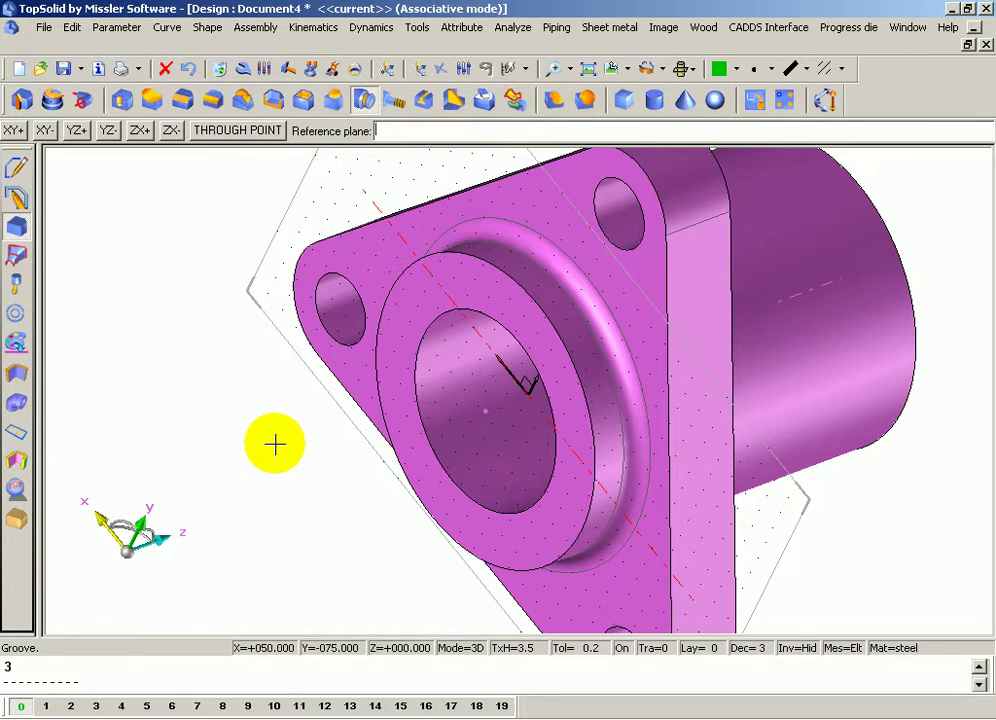
scroll(300, 455, up, 1)
click(411, 440)
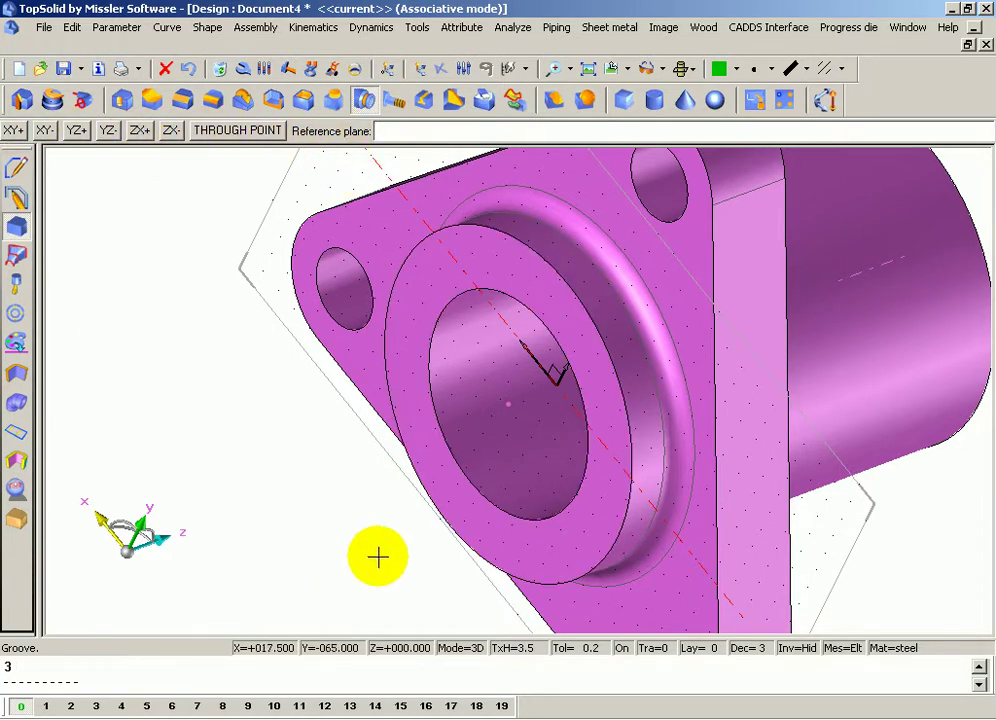
click(420, 436)
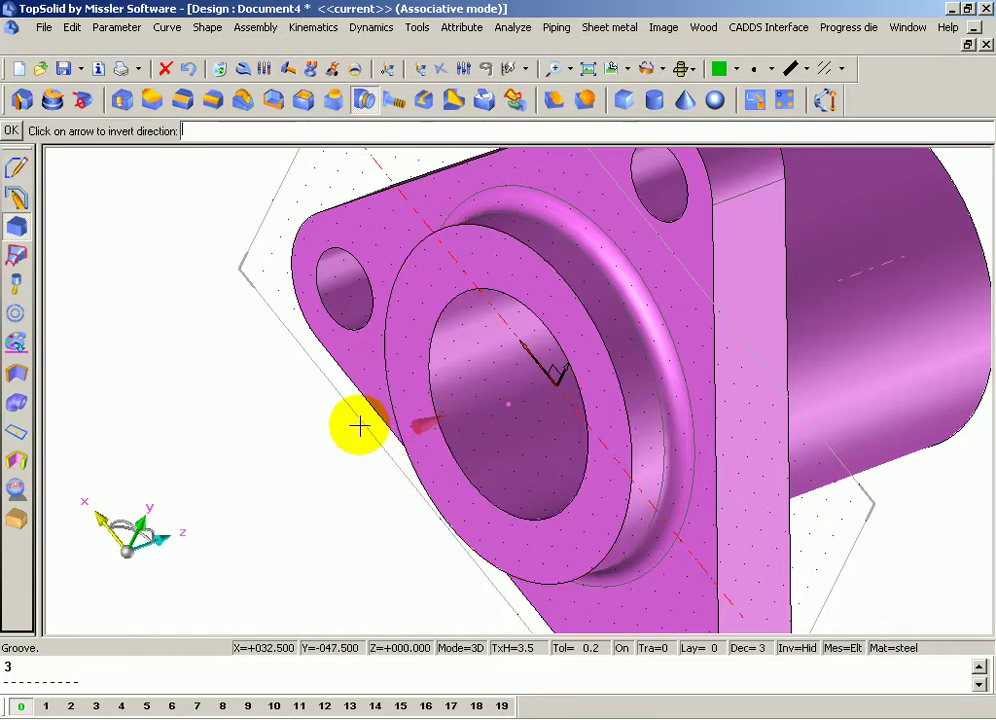
mouse_move(323, 400)
middle_down()
mouse_move(246, 400)
mouse_move(262, 400)
middle_up()
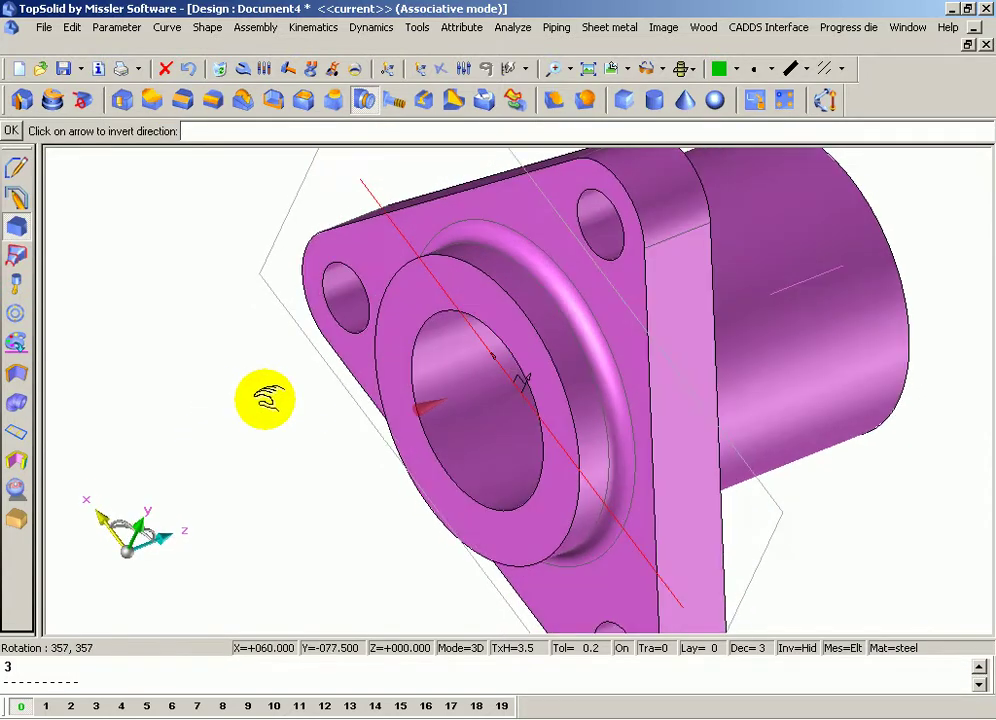
click(11, 132)
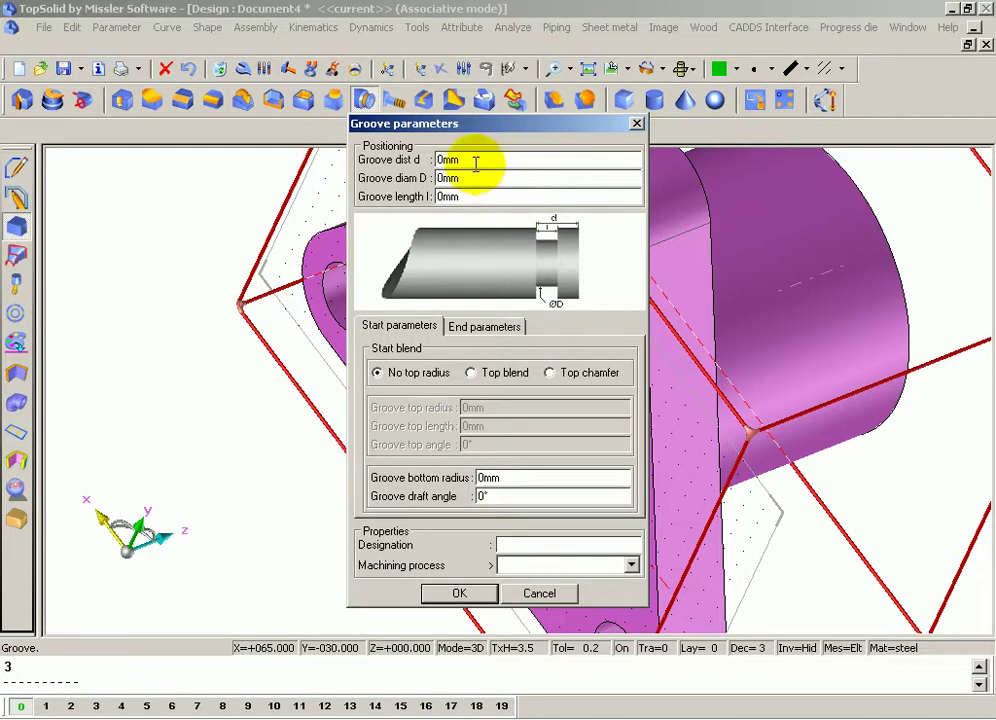
Step: Enter groove distance 30 mm, diameter 50 mm and length 10 mm, then confirm
drag(473, 161, 390, 162)
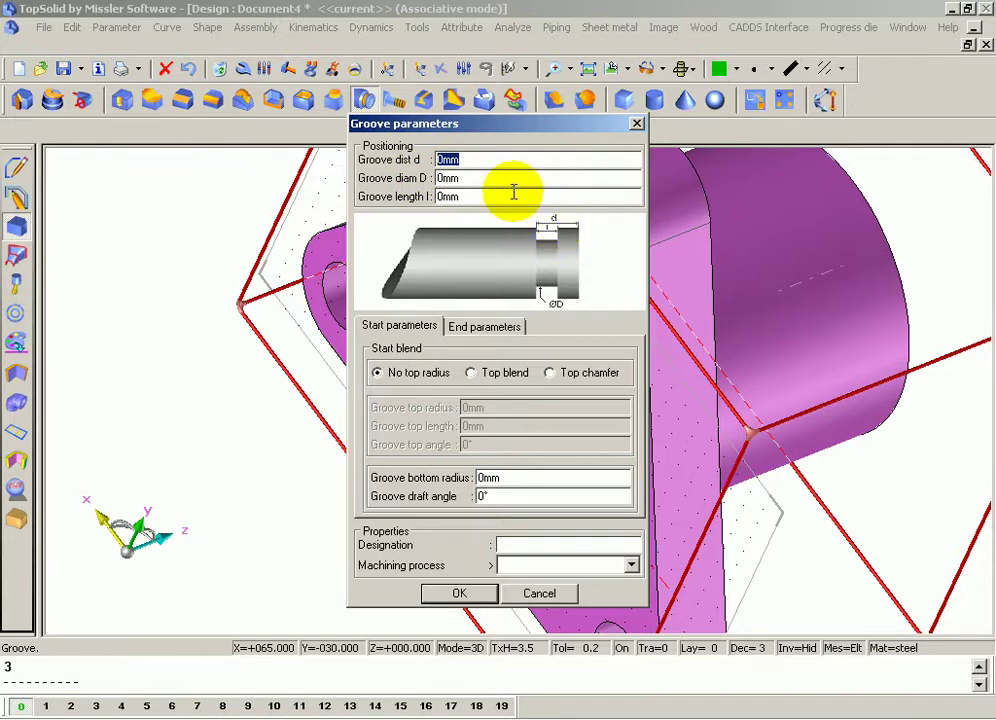
text(30)
double_click(469, 177)
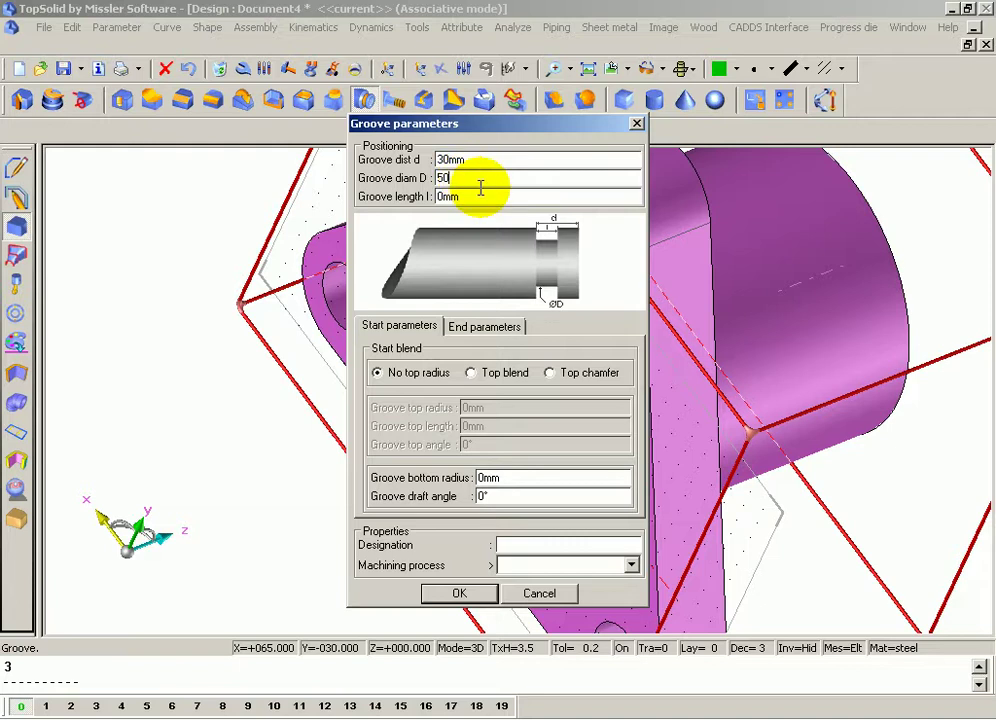
click(475, 199)
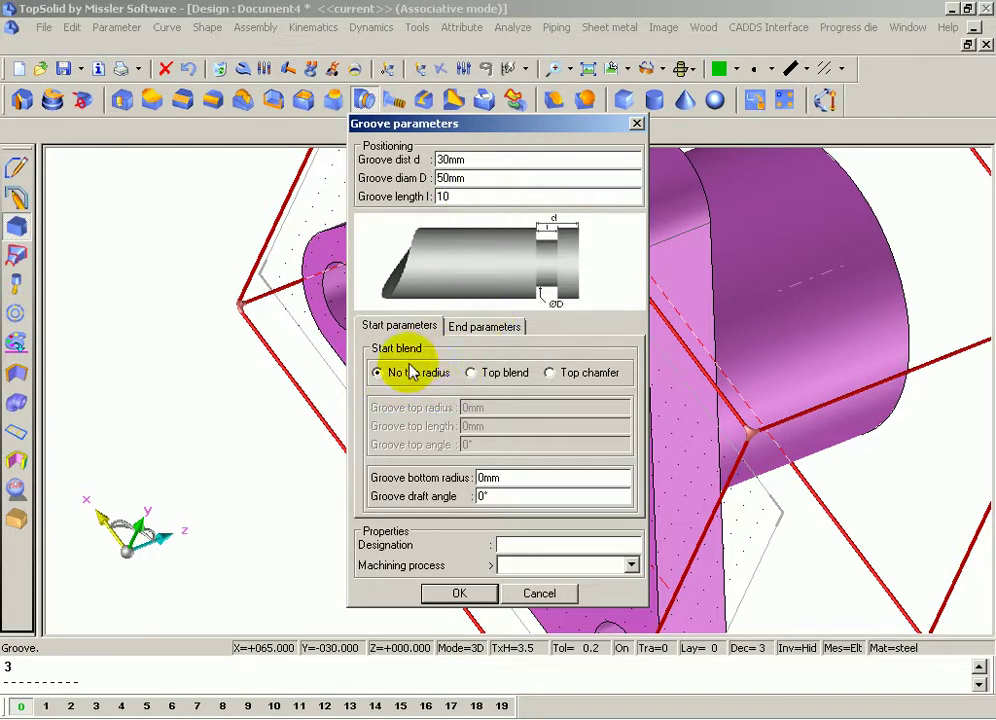
click(465, 592)
Step: Orbit and zoom until the cylinder's top face fills the screen
mouse_move(446, 508)
middle_down()
mouse_move(446, 410)
mouse_move(532, 366)
mouse_move(518, 378)
mouse_move(760, 402)
mouse_move(772, 370)
mouse_move(738, 327)
middle_up()
mouse_move(791, 371)
middle_down()
mouse_move(676, 333)
mouse_move(549, 391)
mouse_move(711, 340)
mouse_move(600, 350)
mouse_move(556, 240)
mouse_move(680, 338)
mouse_move(575, 382)
mouse_move(591, 333)
mouse_move(549, 371)
mouse_move(740, 338)
mouse_move(430, 400)
mouse_move(634, 349)
mouse_move(605, 380)
mouse_move(478, 389)
mouse_move(511, 400)
mouse_move(518, 373)
mouse_move(533, 374)
middle_up()
scroll(711, 340, down, 3)
scroll(718, 329, down, 2)
scroll(636, 345, down, 2)
scroll(478, 389, up, 2)
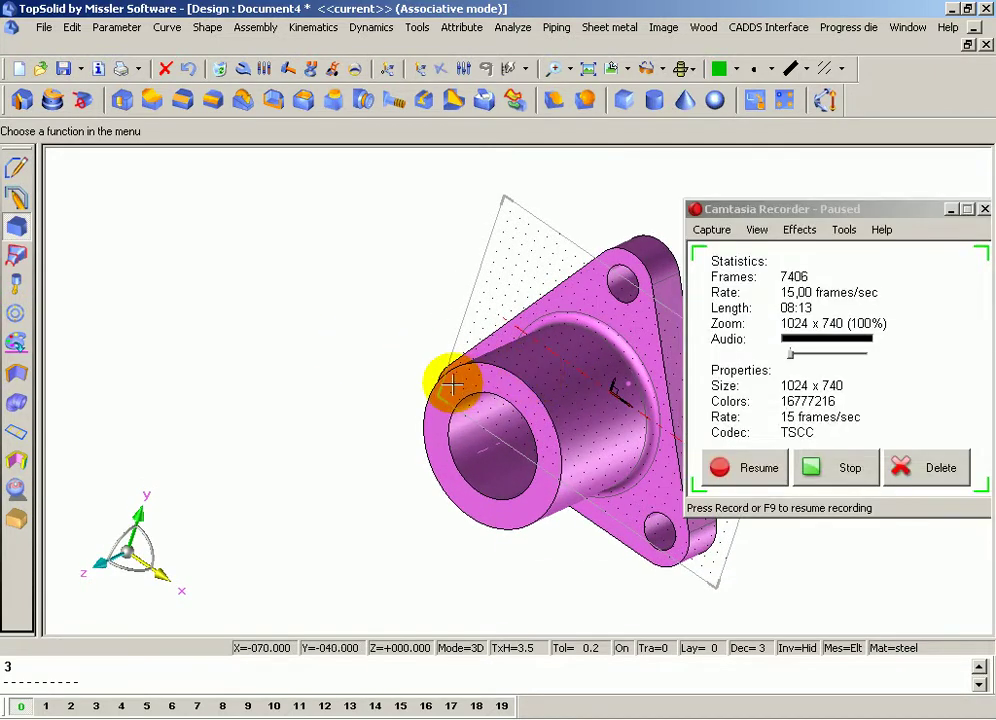
scroll(451, 382, down, 2)
mouse_move(380, 453)
middle_down()
mouse_move(456, 389)
mouse_move(489, 345)
mouse_move(592, 322)
mouse_move(545, 389)
mouse_move(571, 367)
middle_up()
scroll(529, 340, up, 2)
scroll(553, 327, up, 2)
scroll(551, 327, up, 2)
scroll(496, 305, up, 2)
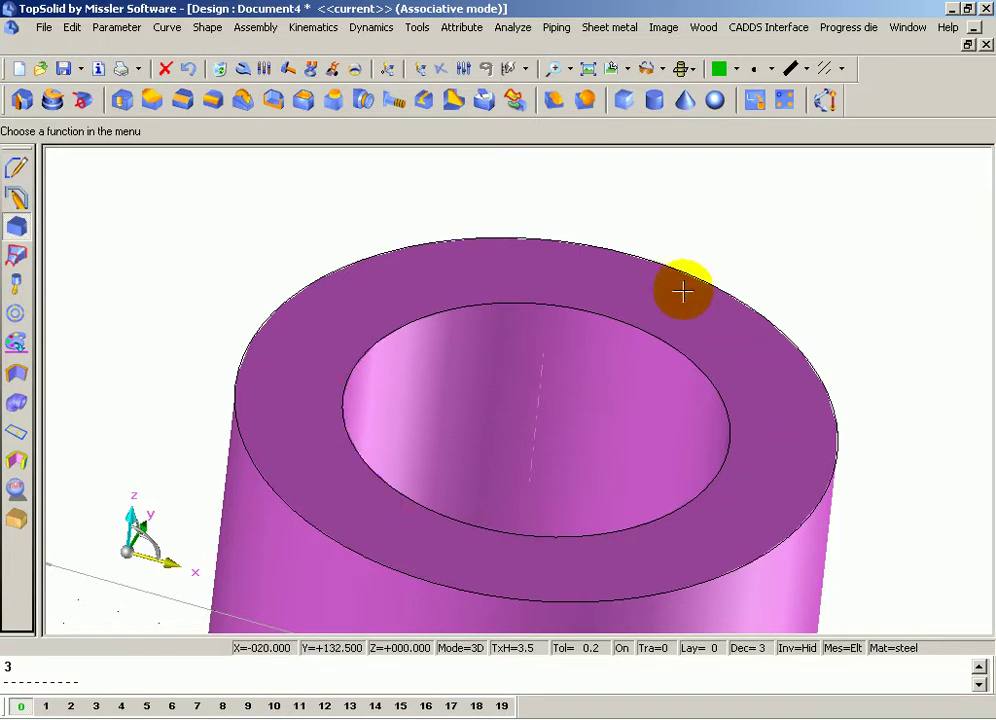
scroll(367, 316, down, 1)
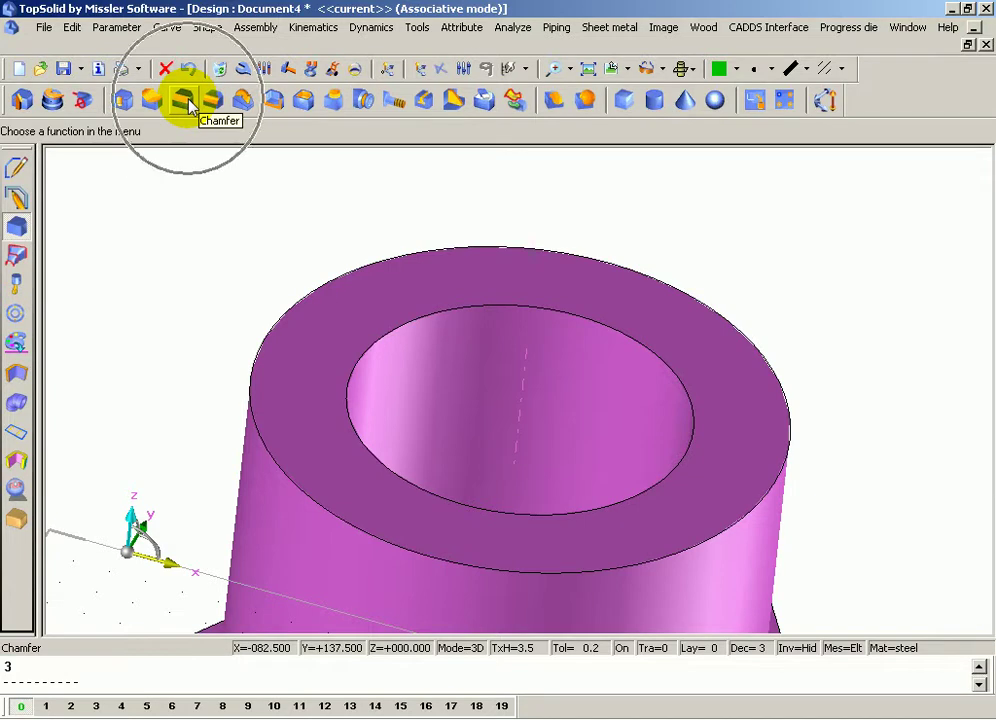
Step: Start a LENGTH/ANGLE chamfer with first length 2 mm and angle 45°
click(190, 106)
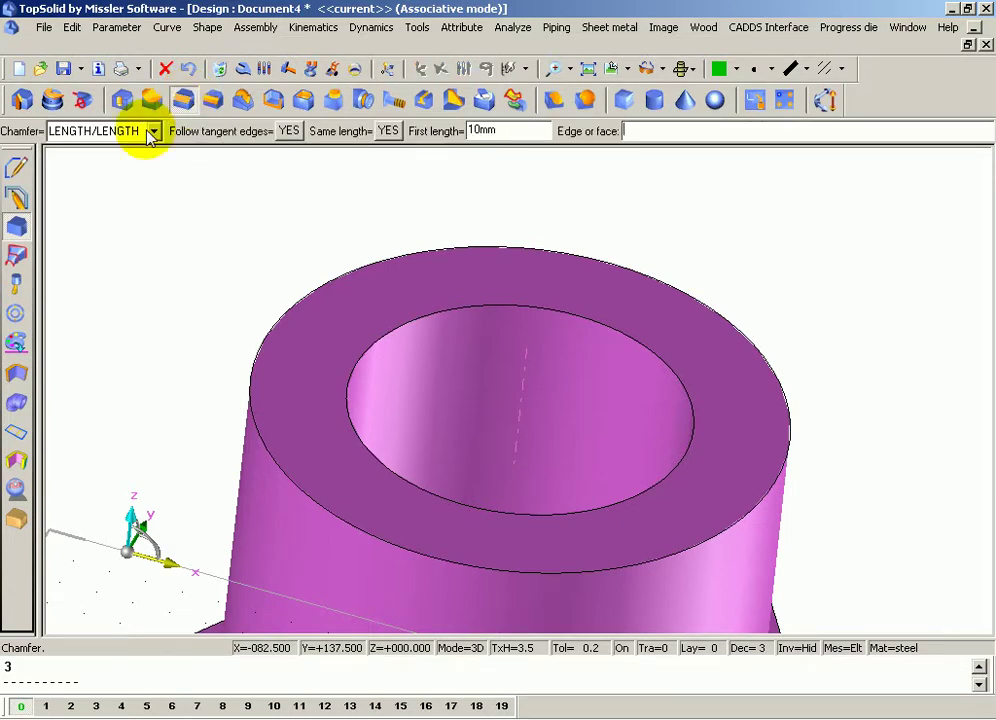
click(150, 132)
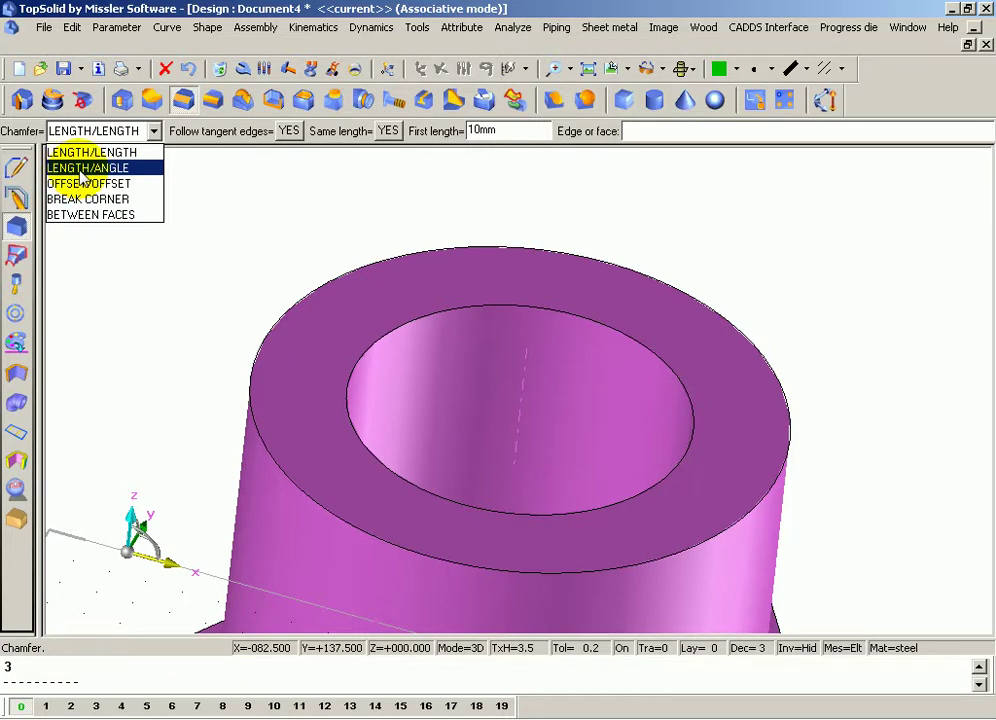
click(83, 169)
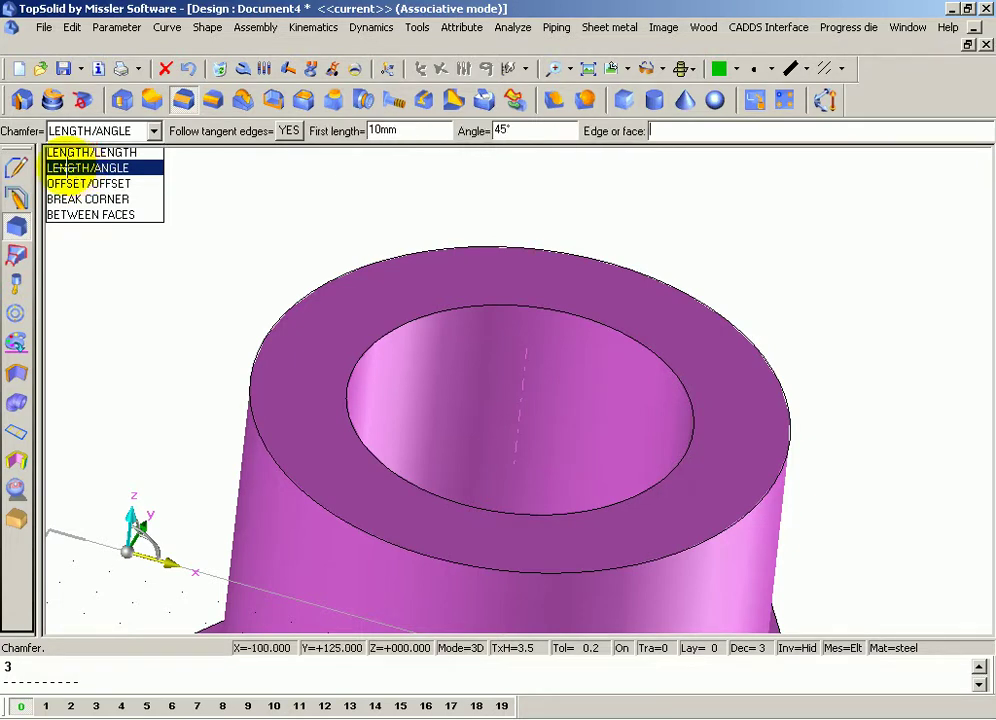
double_click(404, 133)
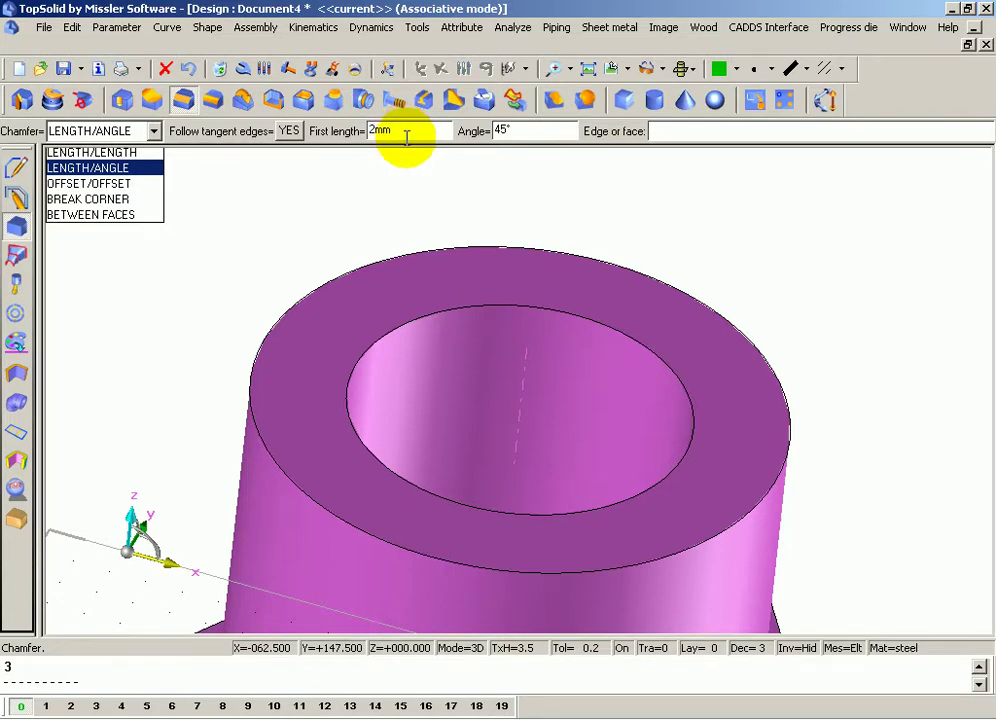
double_click(526, 137)
key(Return)
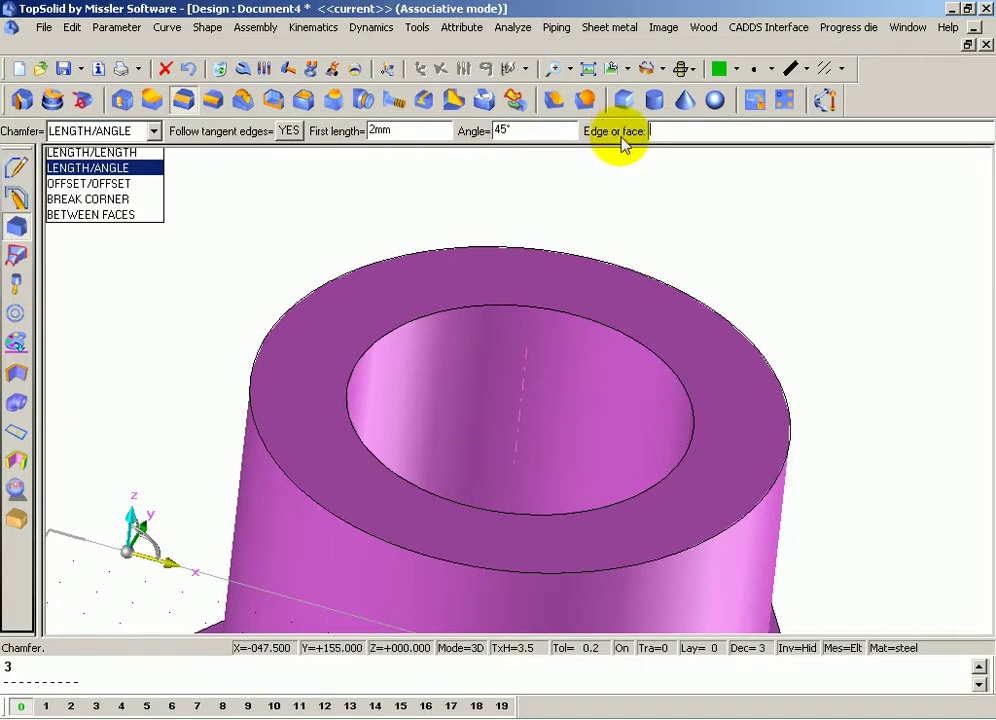
Step: Pick the cylinder's top face edges to receive the chamfer
scroll(388, 225, down, 2)
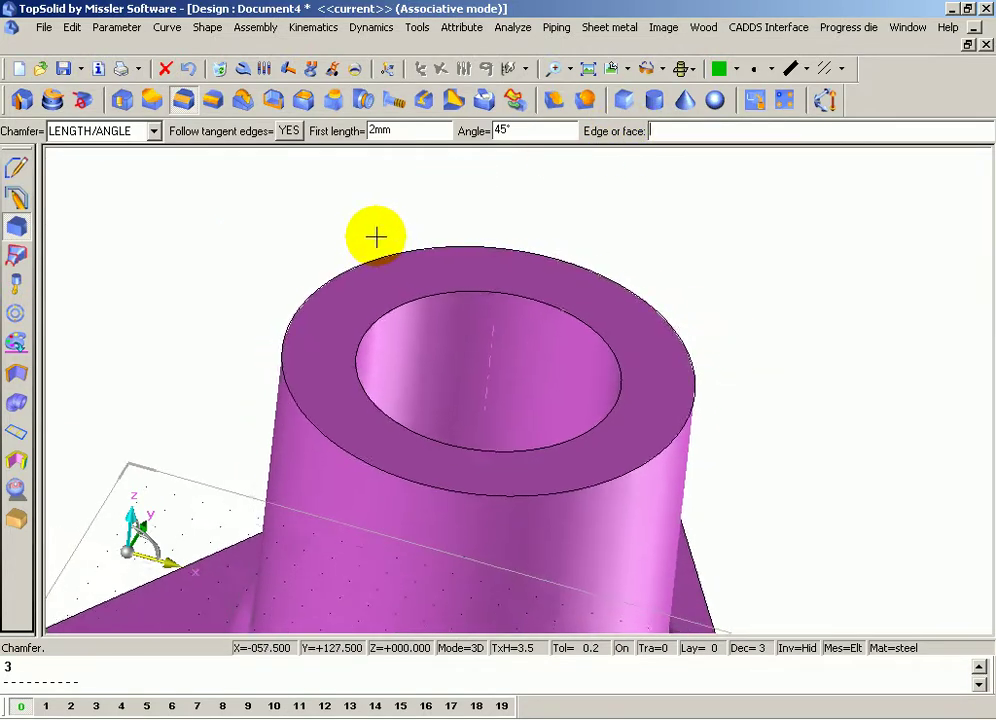
scroll(440, 262, down, 2)
scroll(430, 200, up, 3)
click(436, 262)
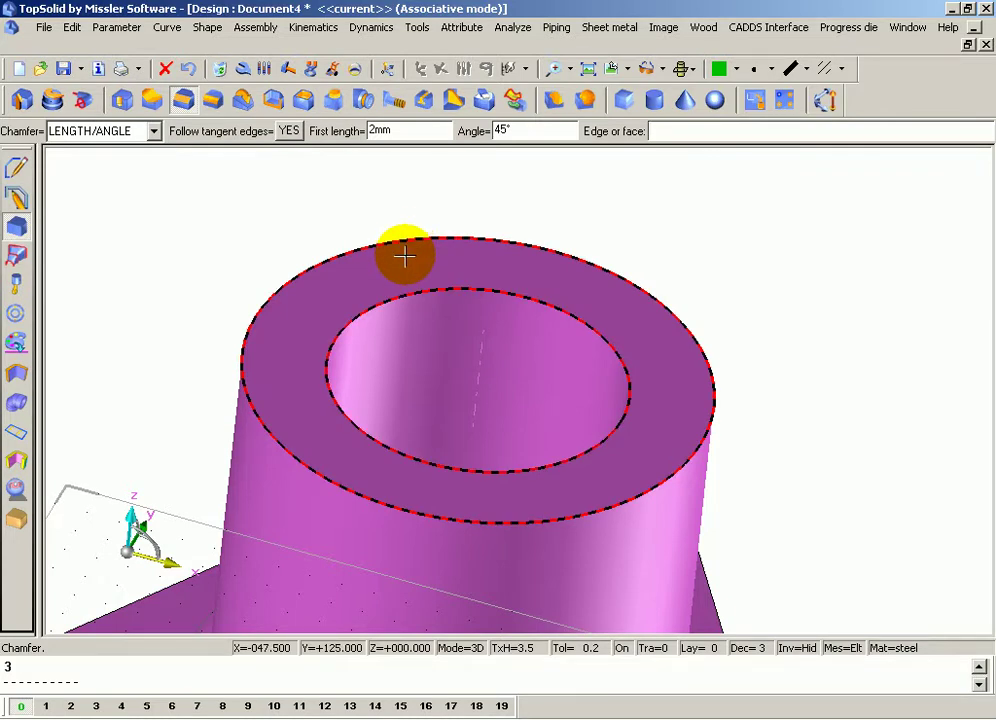
scroll(325, 261, down, 2)
scroll(325, 261, up, 2)
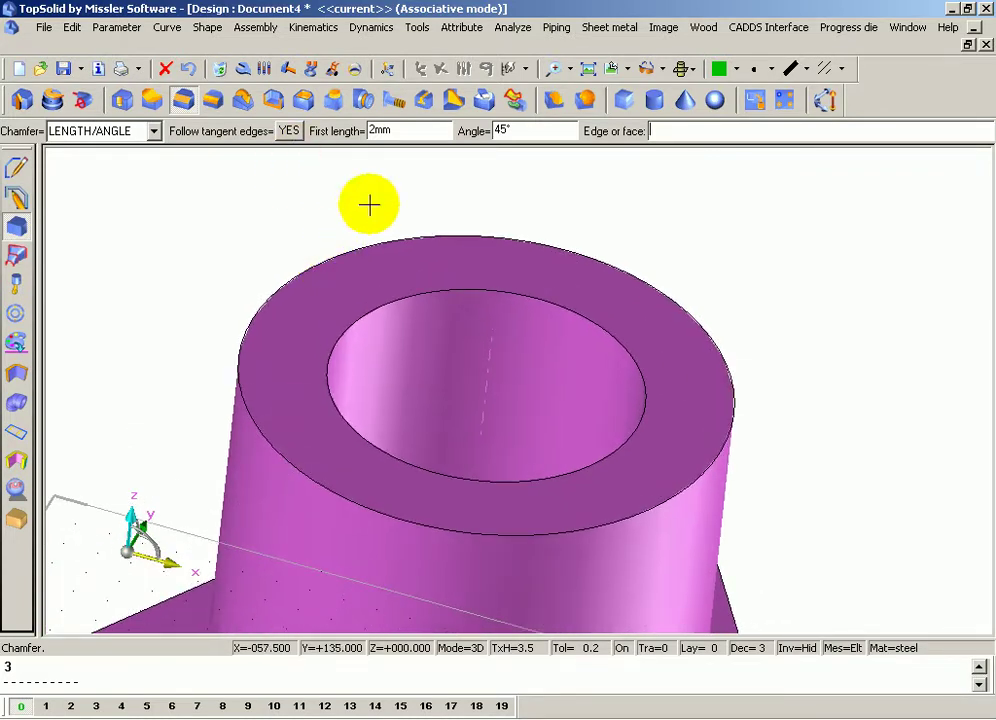
click(355, 265)
click(355, 265)
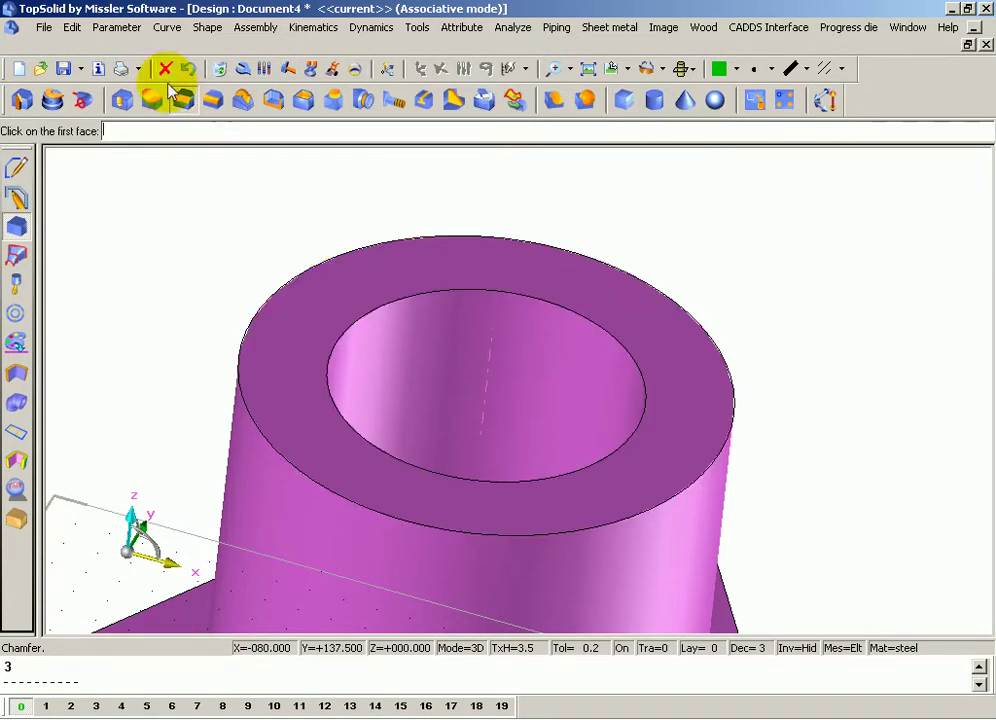
Step: Apply a 2 mm ONE RADIUS fillet to the sleeve's outer and inner top-rim edges
click(213, 99)
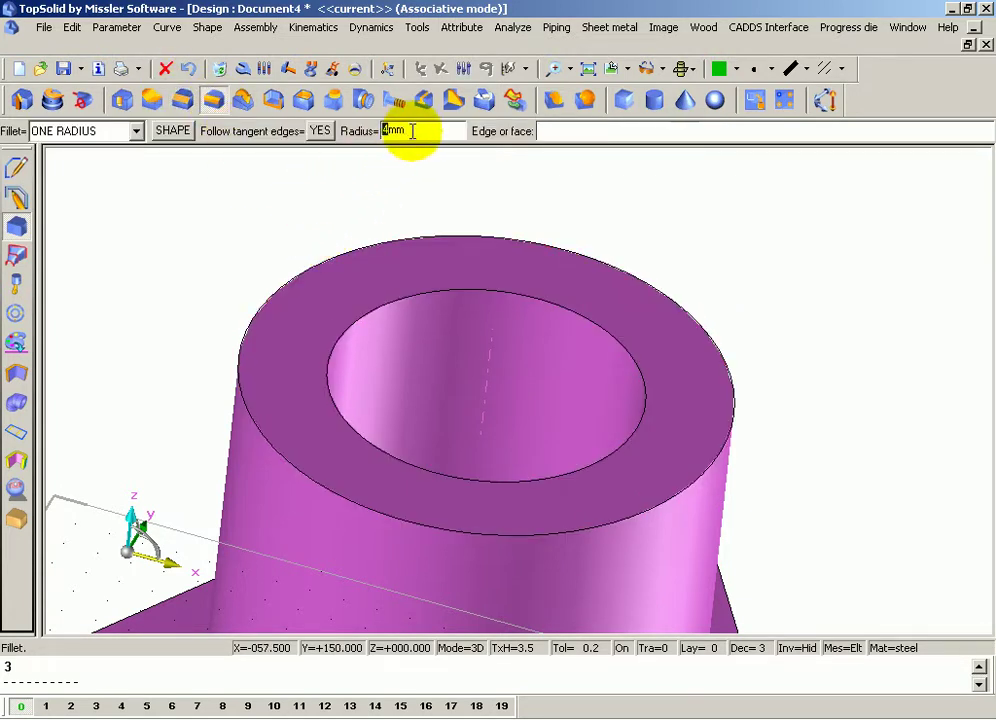
text(2)
key(Return)
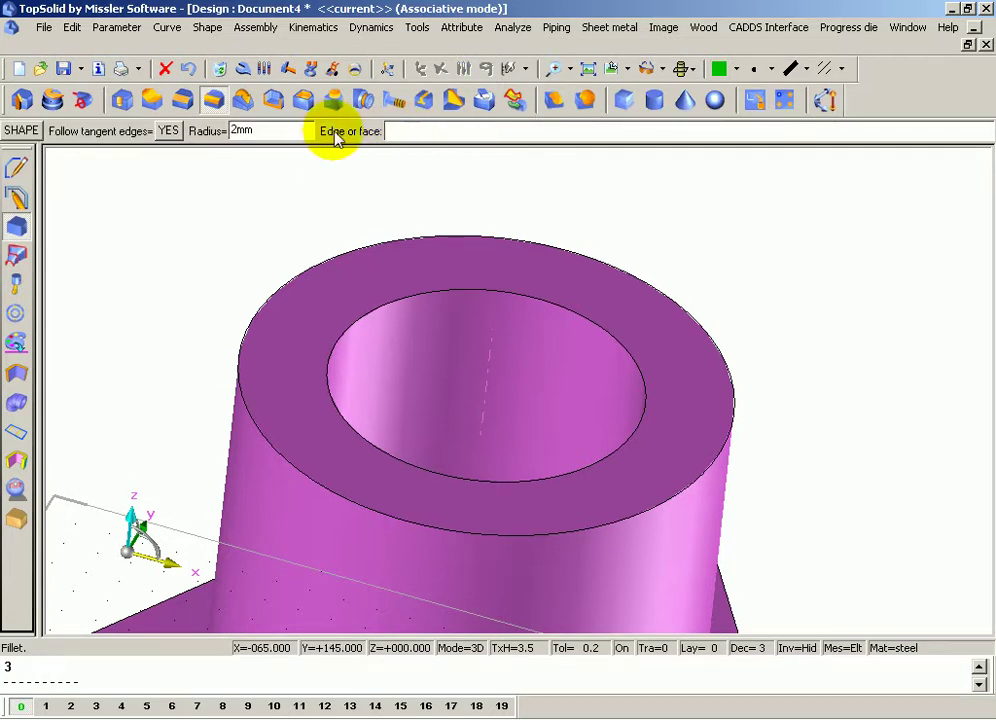
click(359, 276)
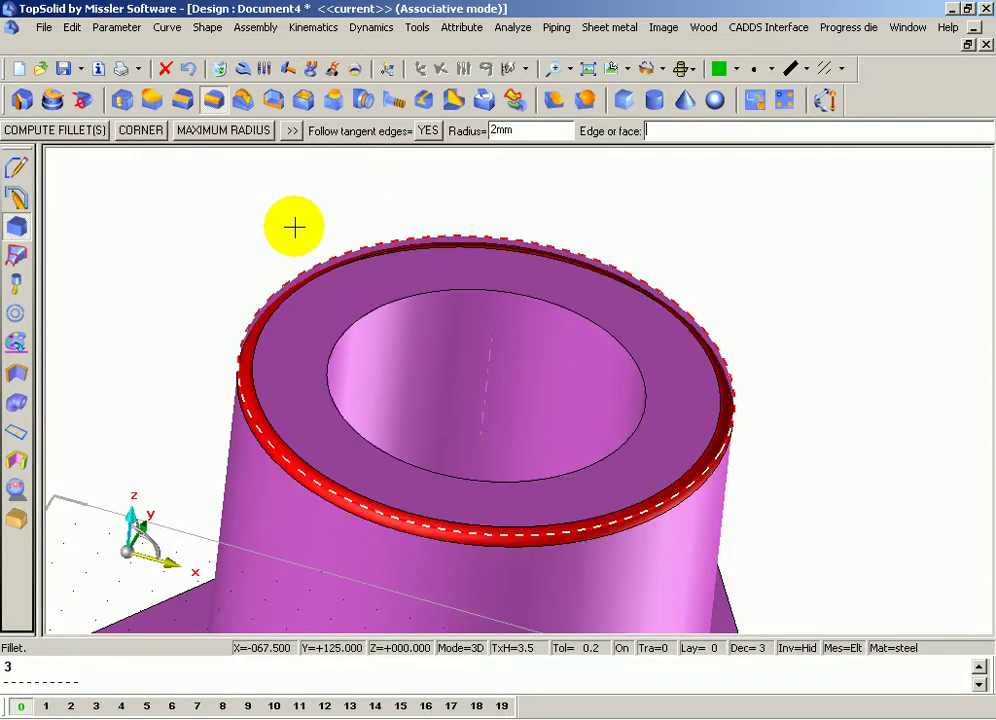
scroll(285, 225, up, 2)
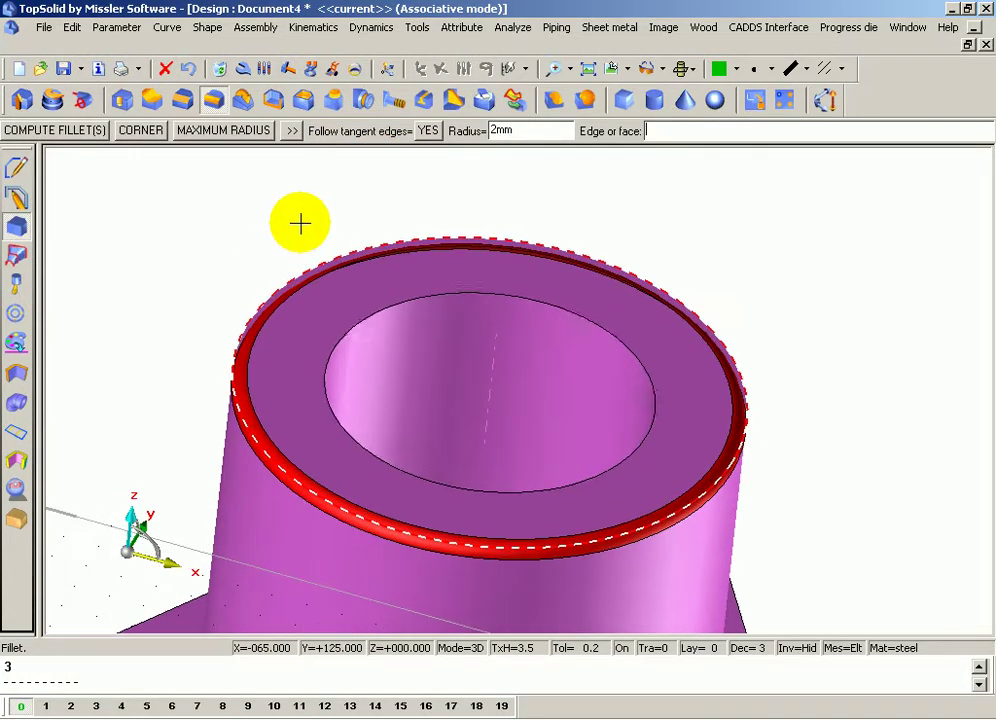
click(356, 305)
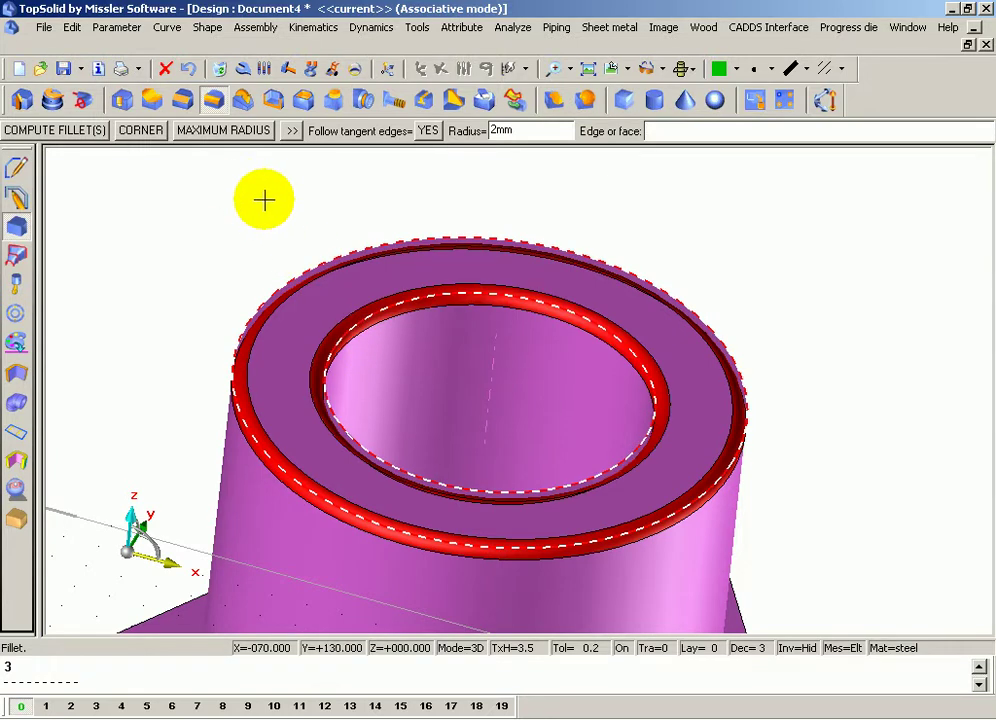
key(Escape)
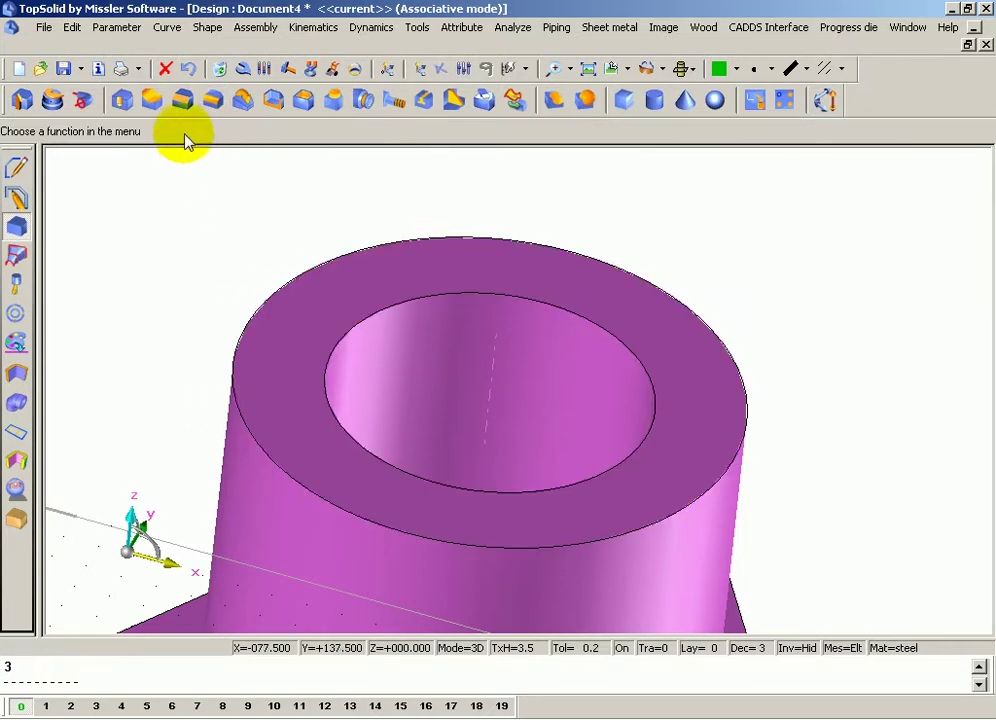
scroll(368, 263, down, 1)
scroll(368, 263, up, 1)
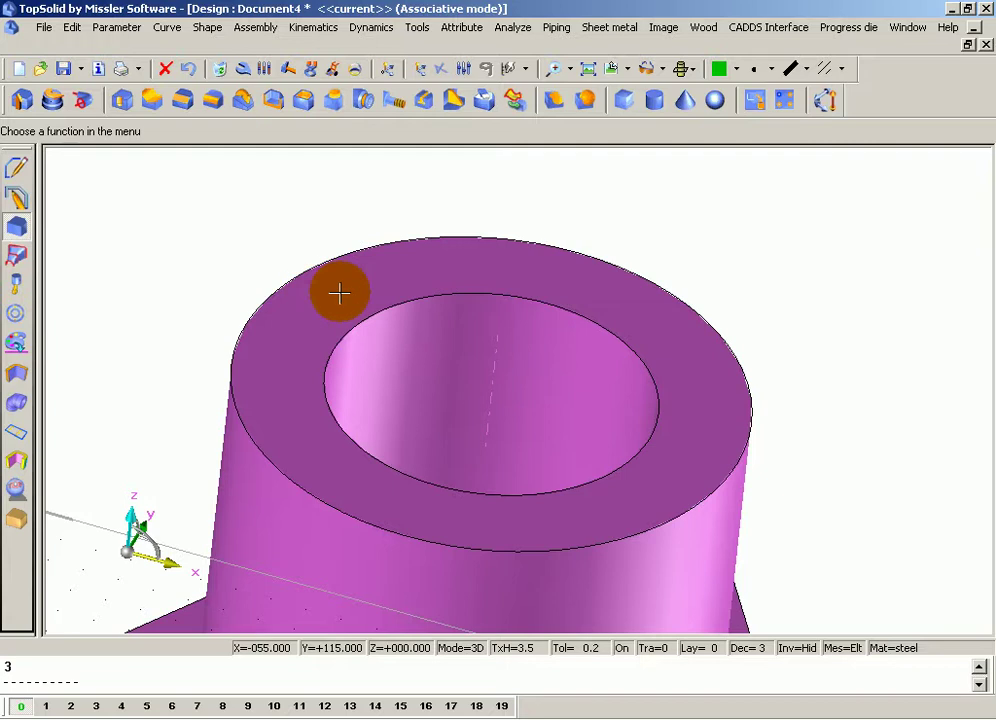
Step: Start a chamfer and set its type back to LENGTH/ANGLE (2 mm, 45°)
click(181, 104)
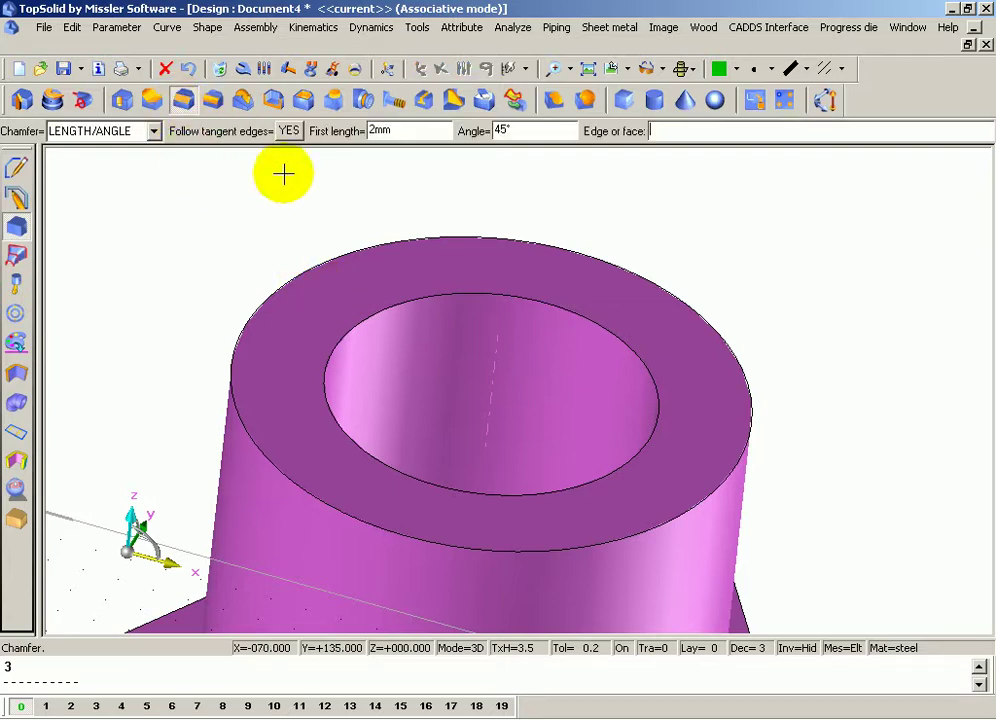
click(430, 293)
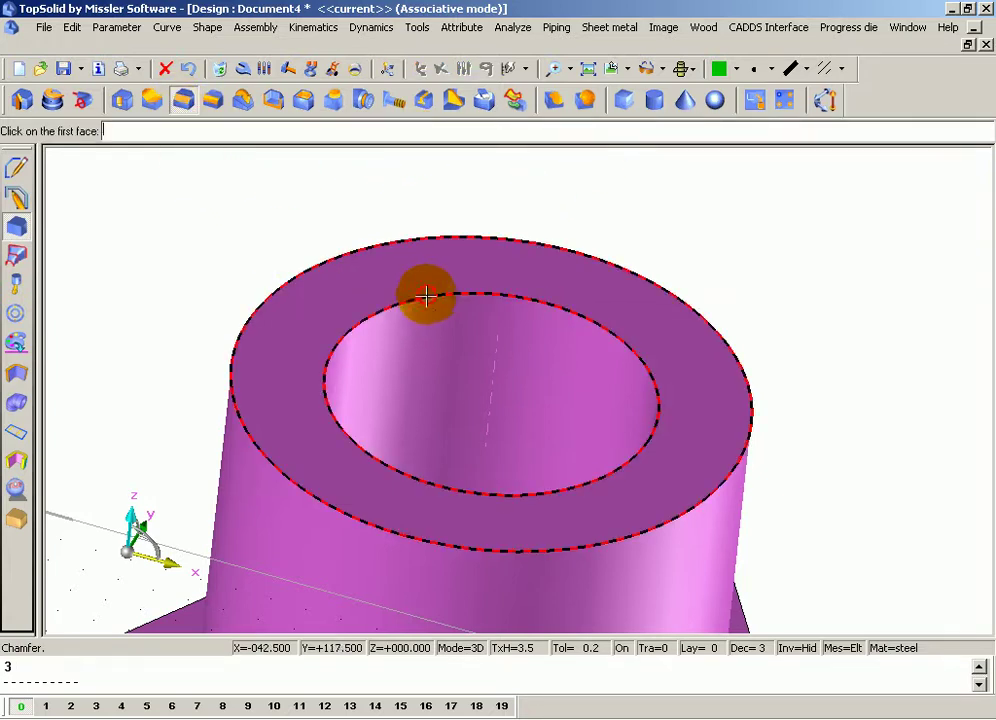
scroll(412, 288, up, 1)
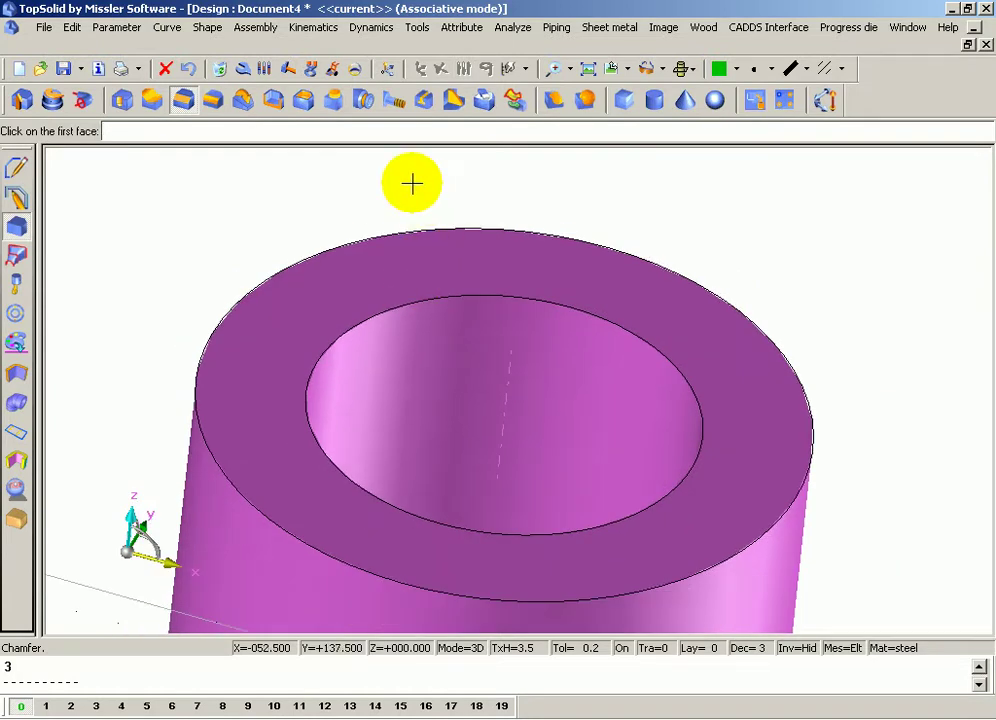
click(181, 104)
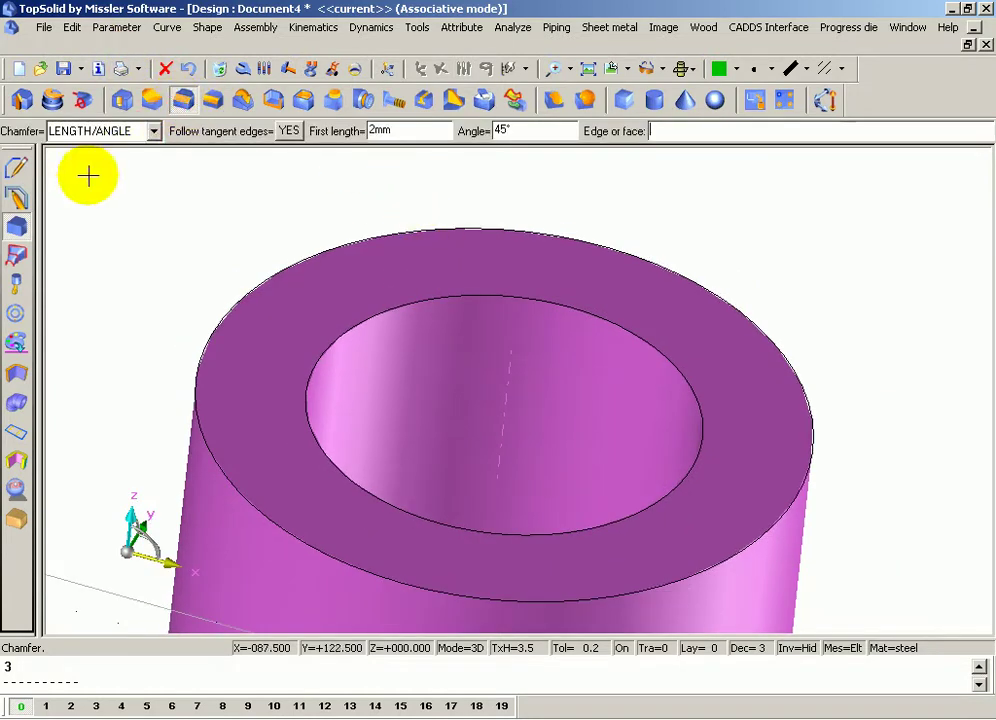
click(115, 129)
click(105, 151)
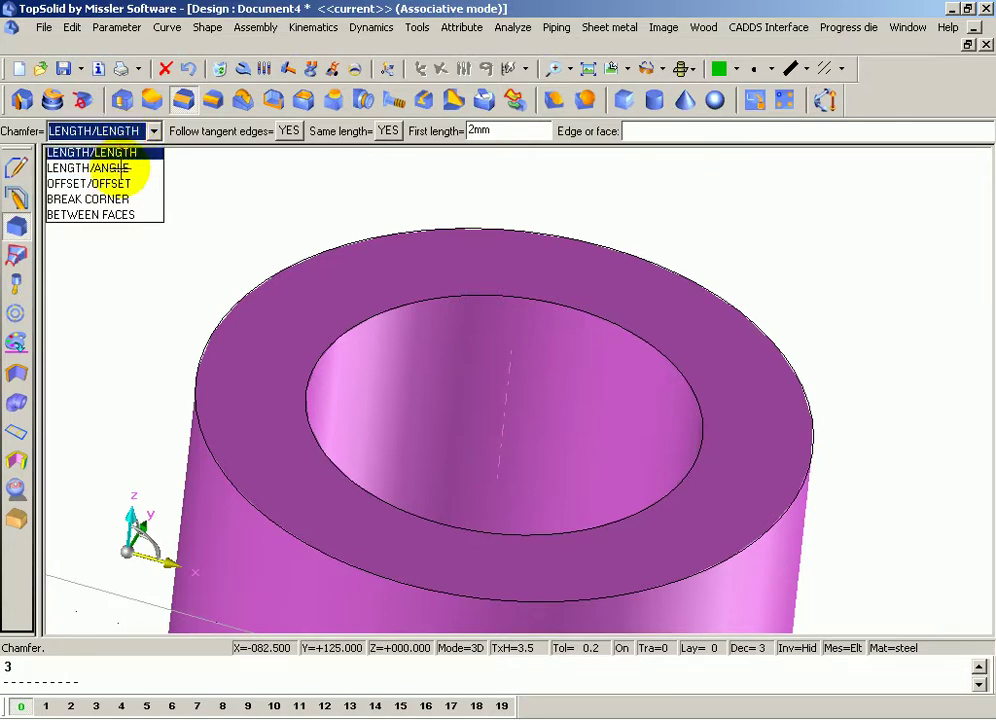
scroll(115, 160, down, 2)
scroll(115, 160, up, 1)
click(115, 131)
click(105, 167)
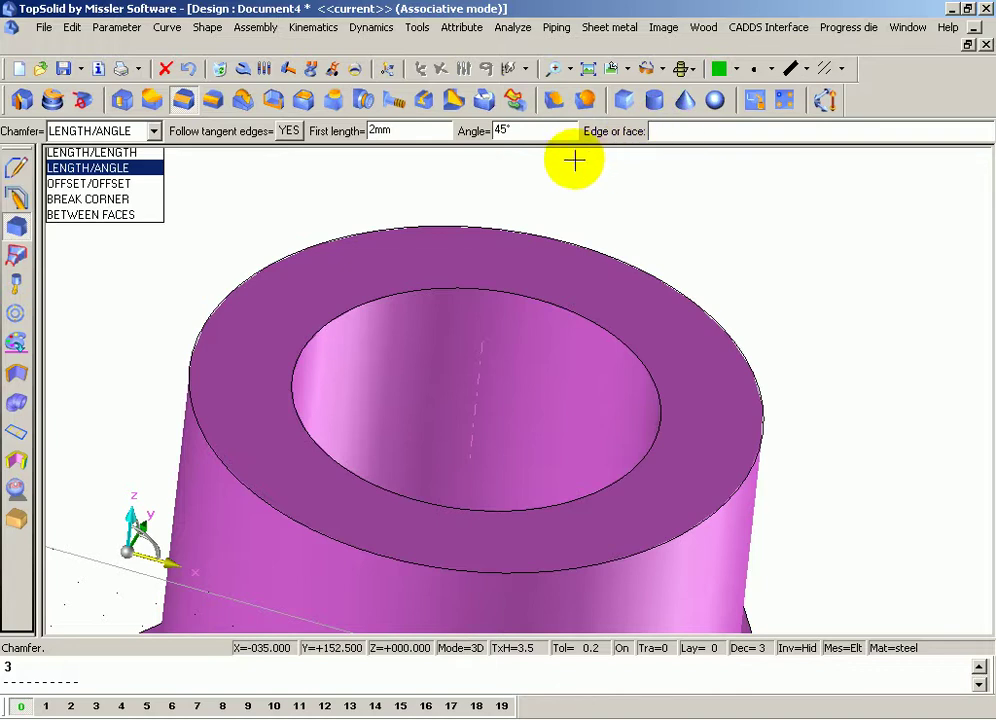
Step: Pick the bore's inner top edge and compute the 2 × 45° chamfer
scroll(568, 165, down, 1)
scroll(578, 147, up, 1)
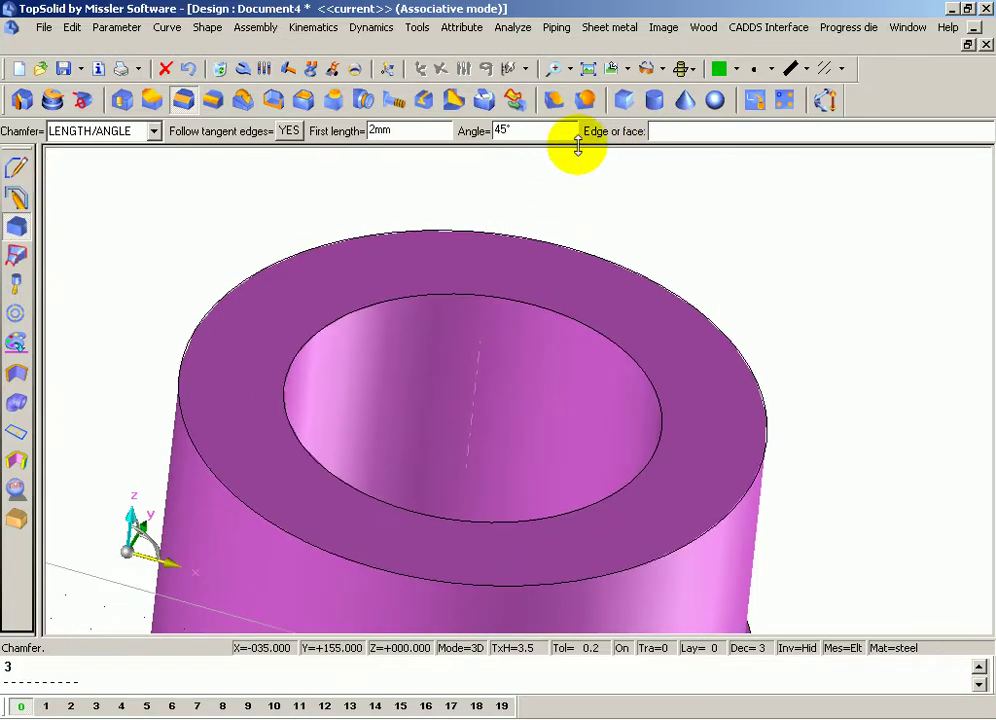
click(381, 291)
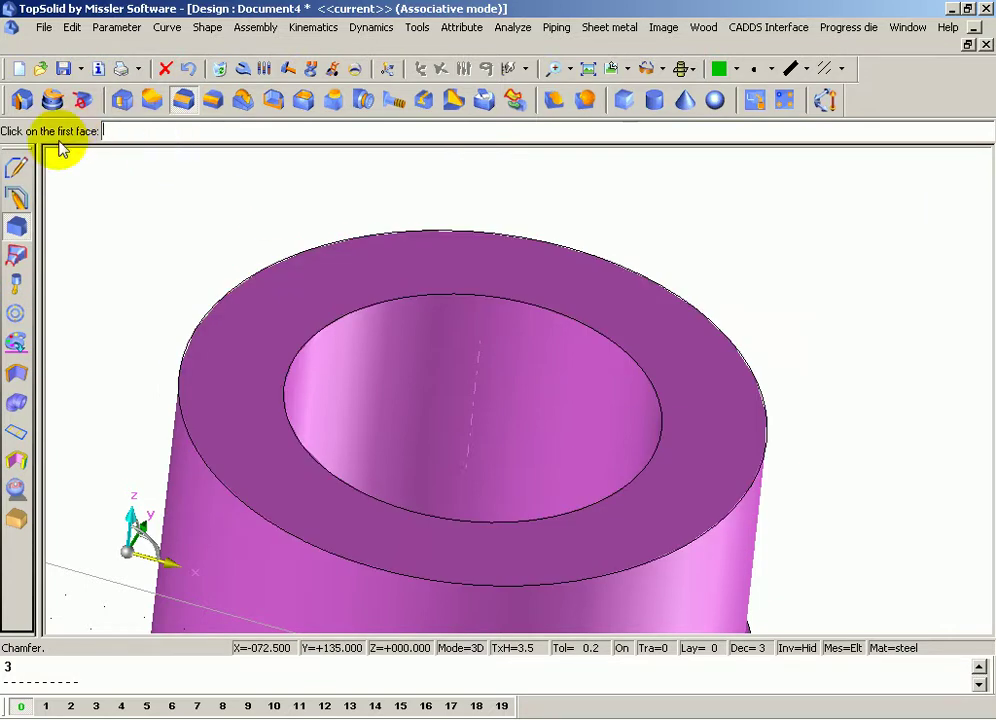
scroll(396, 325, up, 2)
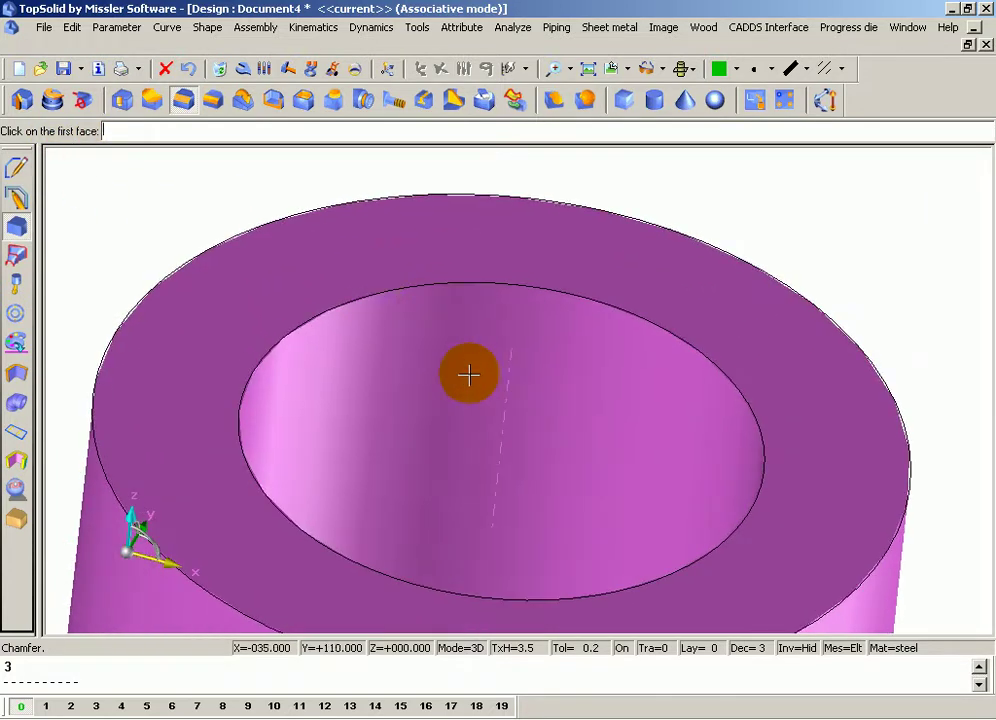
scroll(360, 320, down, 2)
scroll(320, 280, up, 1)
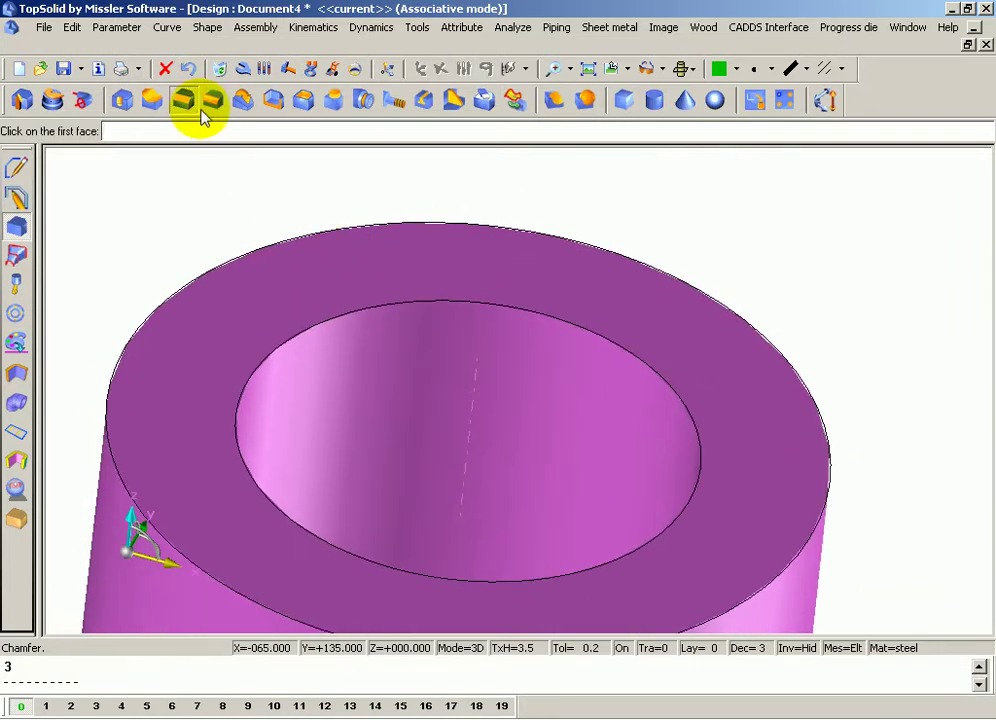
click(360, 265)
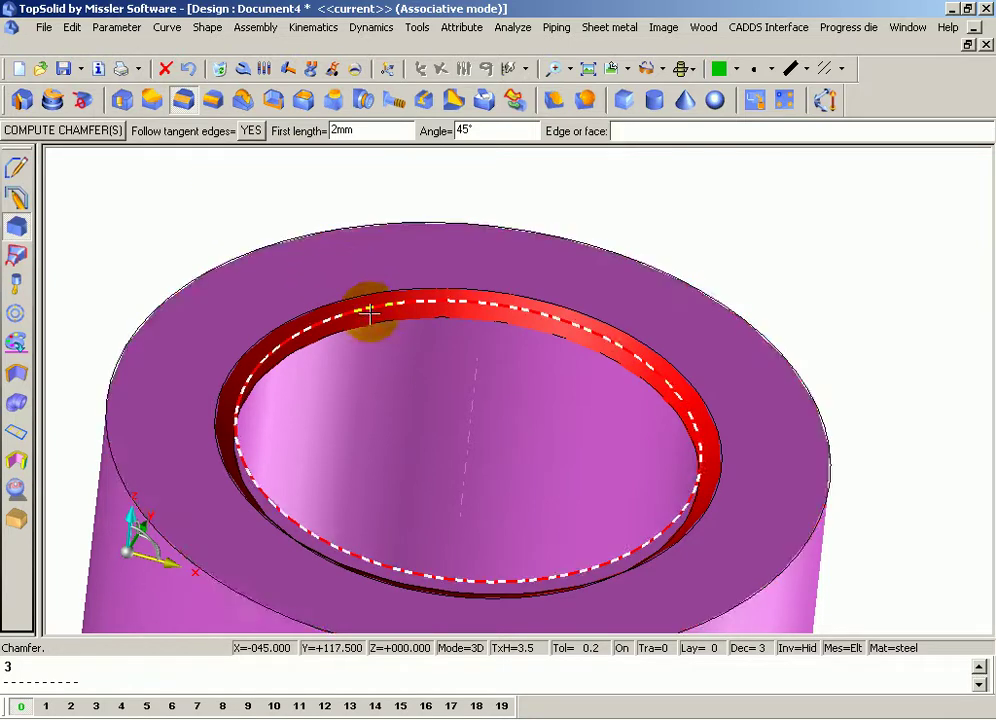
key(Return)
Step: Orbit and pan the view to inspect the chamfered bore
scroll(312, 250, down, 2)
mouse_move(314, 267)
middle_down()
mouse_move(345, 240)
mouse_move(322, 311)
mouse_move(320, 262)
middle_up()
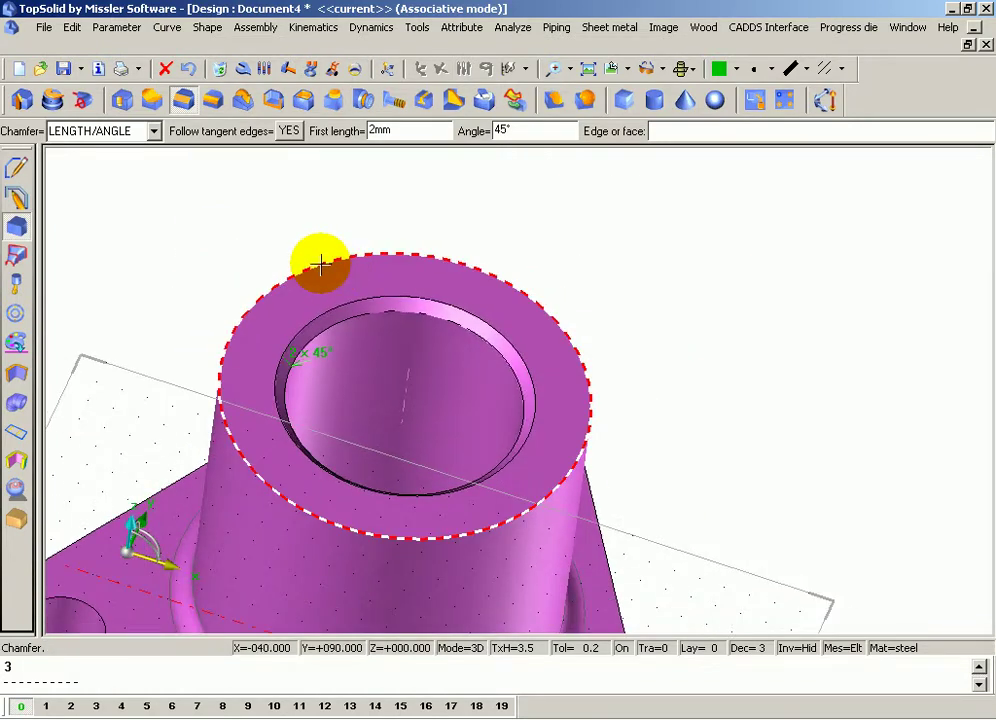
scroll(320, 263, down, 2)
scroll(290, 258, down, 2)
scroll(450, 314, up, 1)
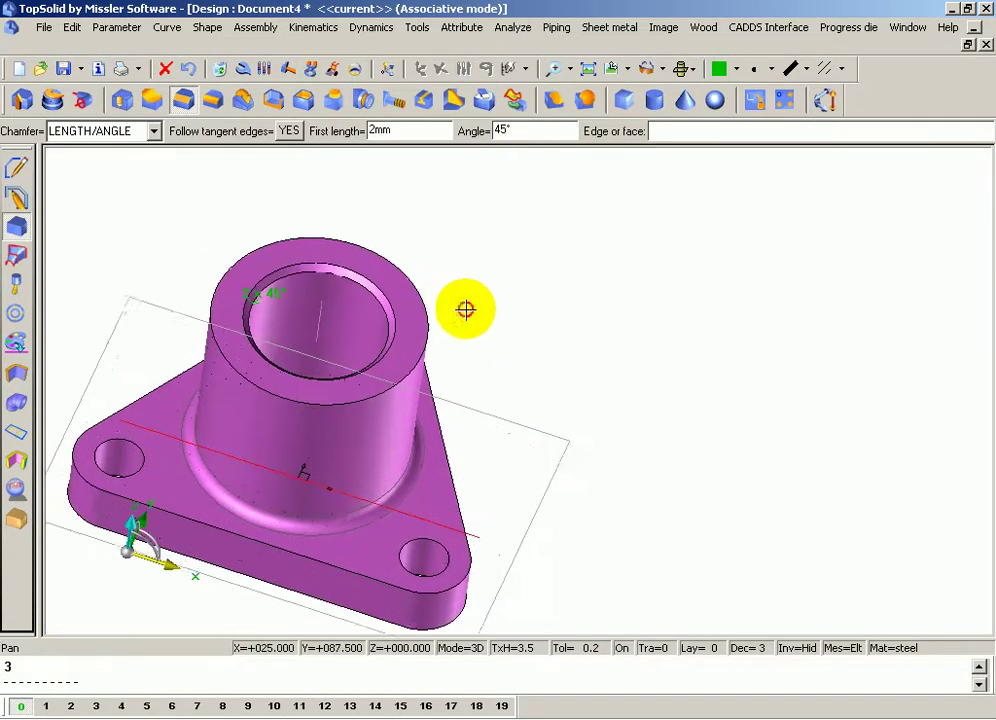
middle_drag(465, 310, 362, 286)
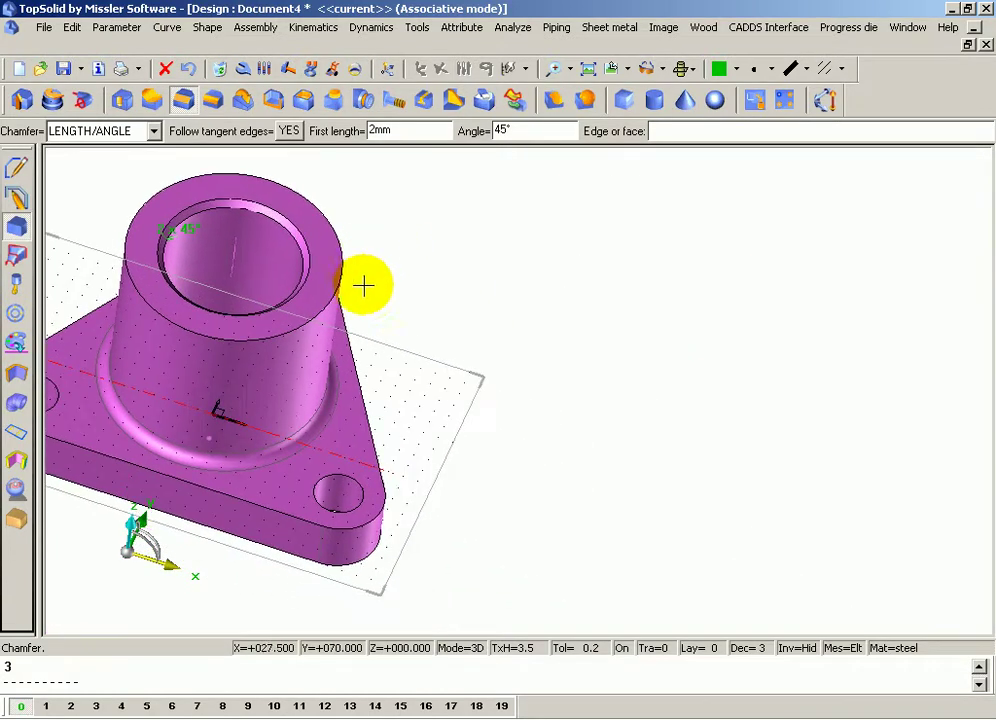
Step: Create a 50 mm block beside the flange, then delete it
click(624, 99)
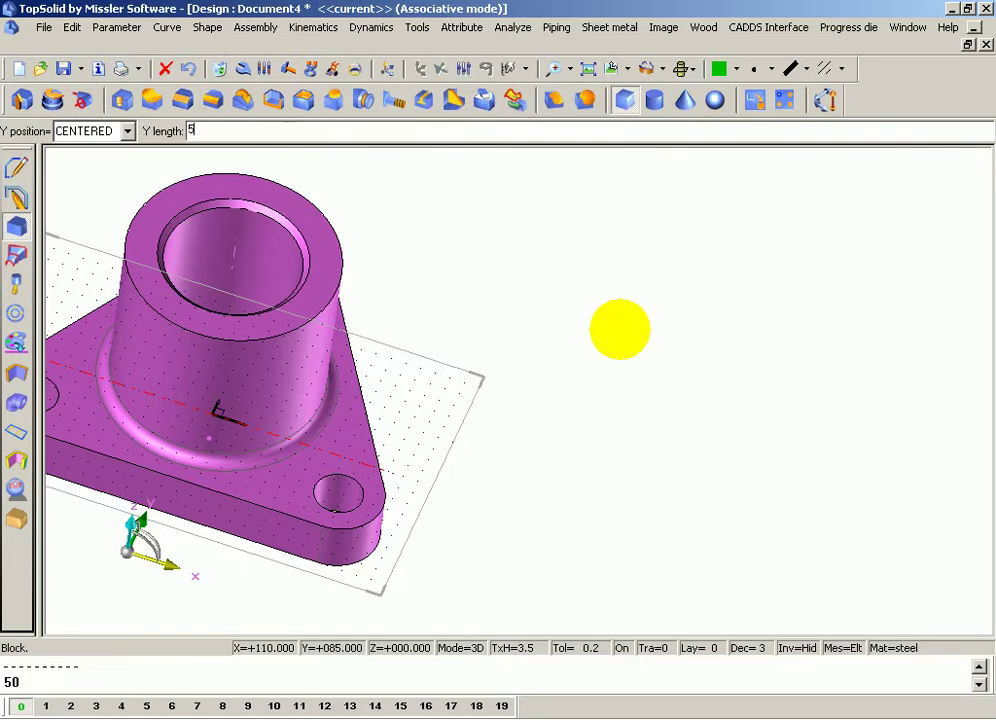
text(0)
key(Return)
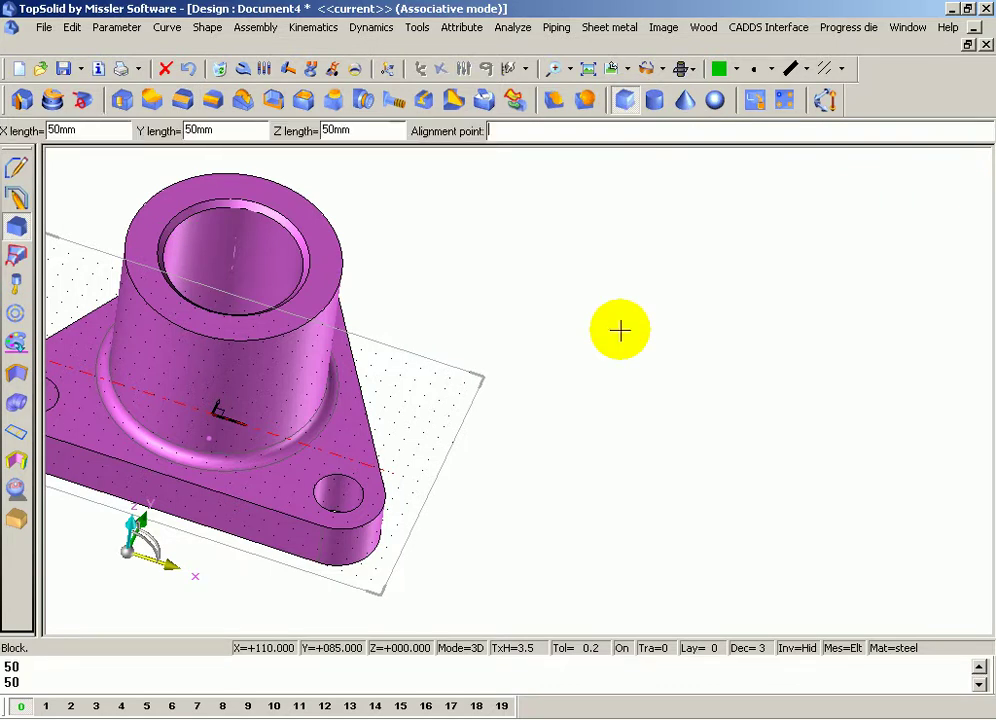
click(656, 349)
right_click(467, 218)
middle_drag(467, 218, 538, 328)
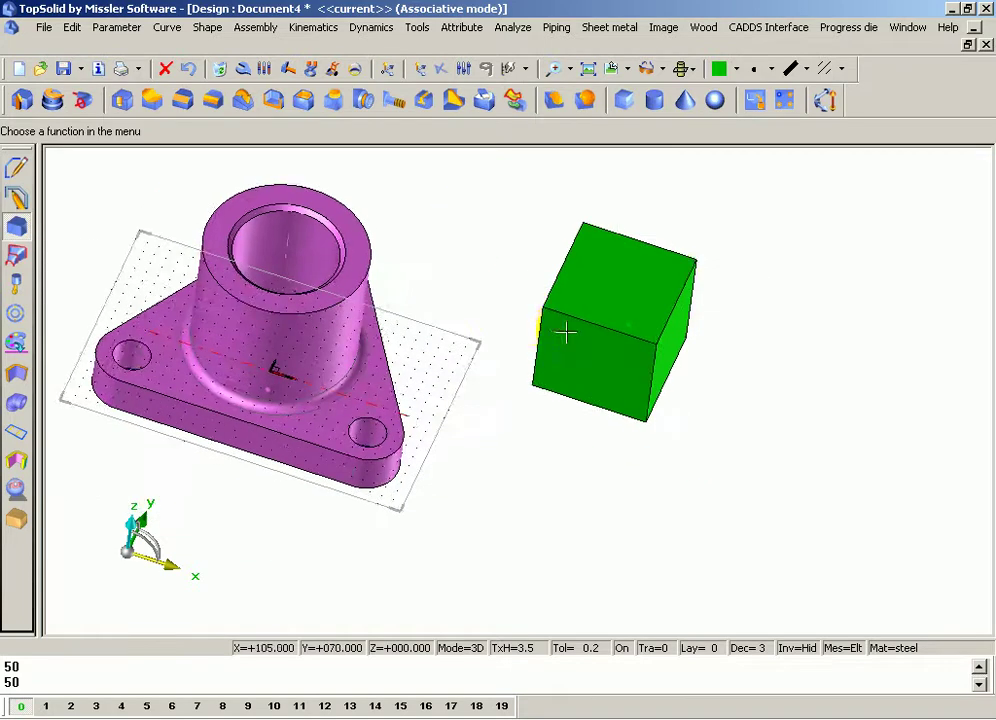
click(220, 68)
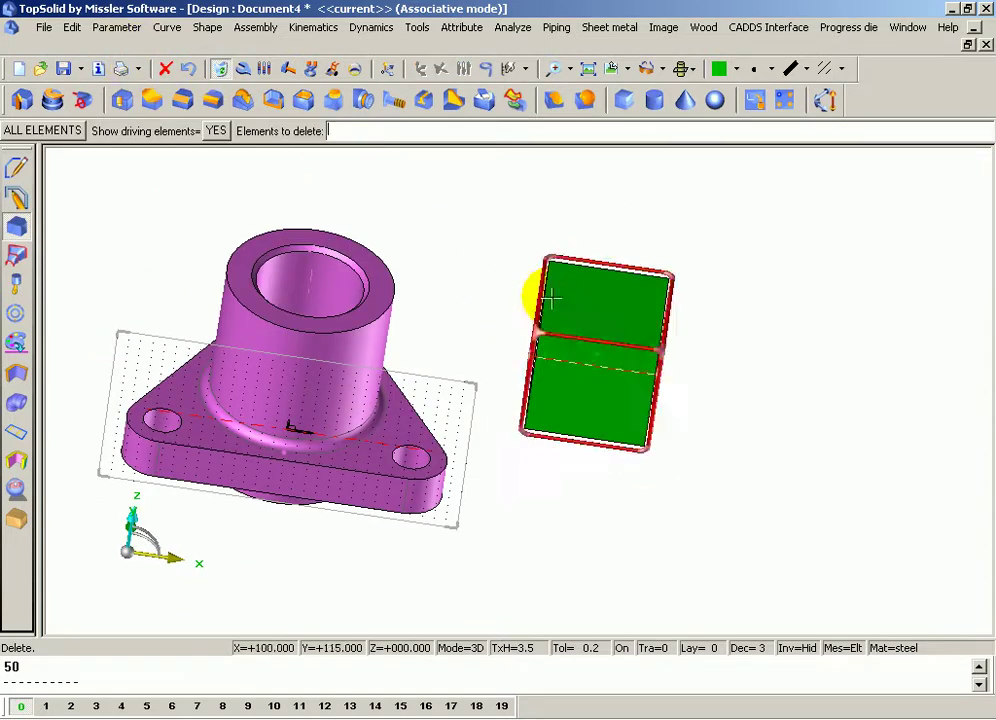
click(549, 289)
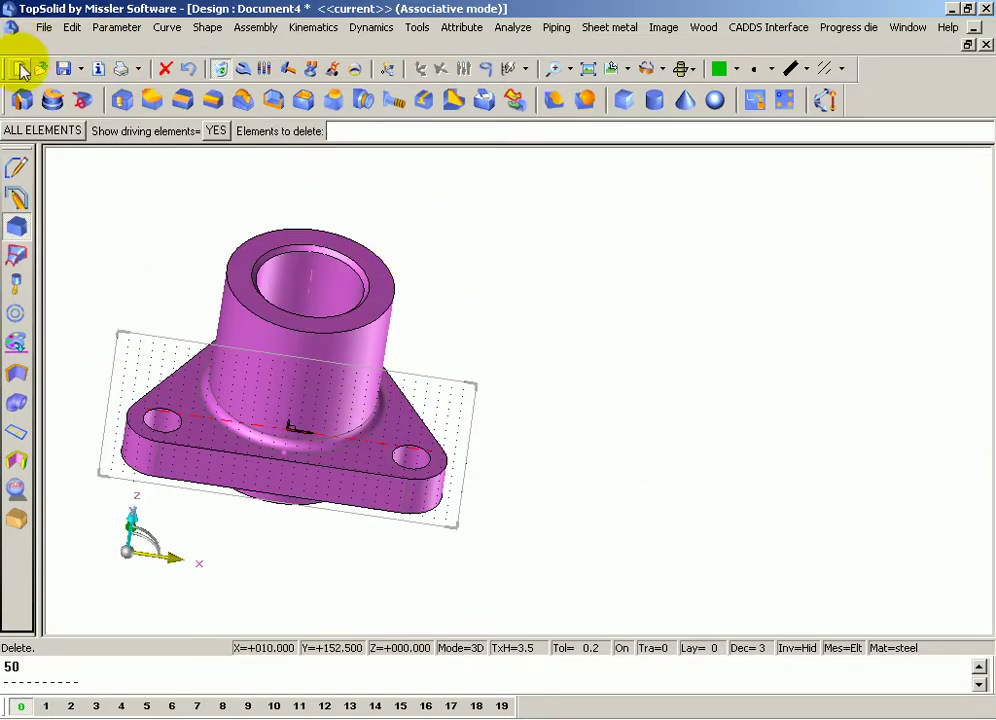
Step: Create a new design, Document5, containing a 50 mm green cube
click(18, 68)
double_click(399, 252)
scroll(493, 301, down, 1)
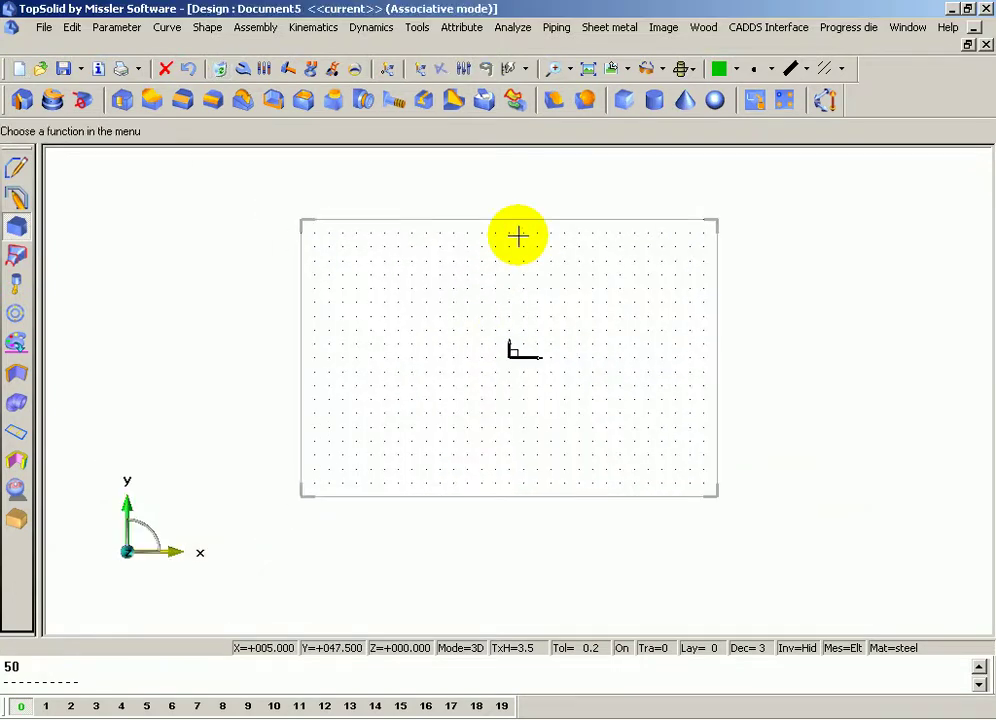
click(624, 99)
key(Return)
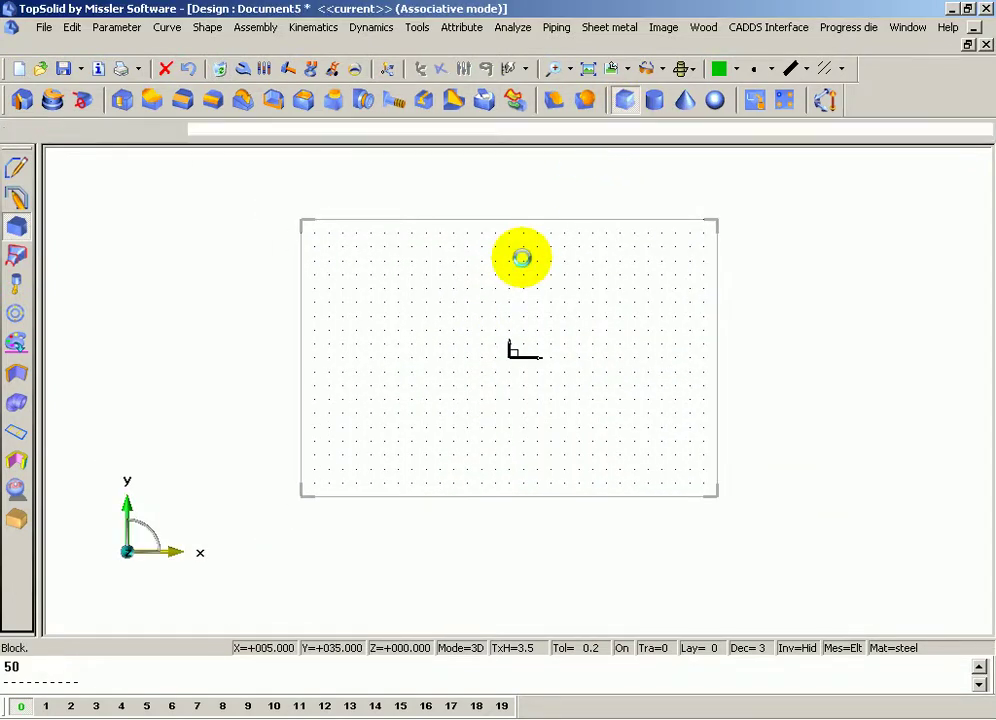
key(Return)
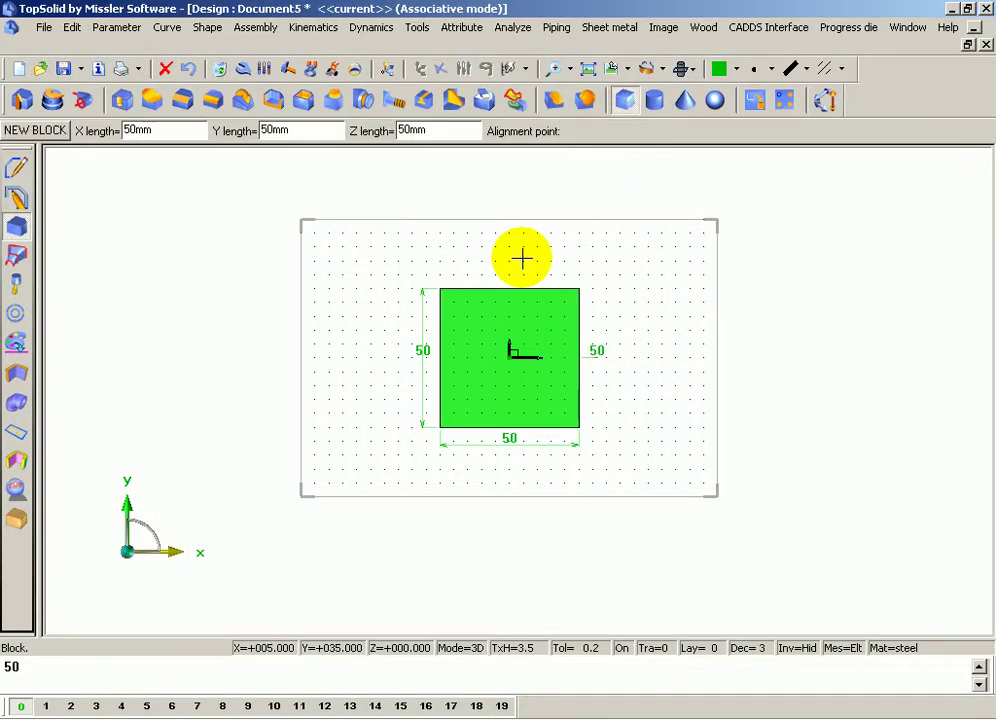
key(Escape)
mouse_move(568, 372)
middle_down()
mouse_move(82, 484)
mouse_move(298, 222)
mouse_move(196, 98)
middle_up()
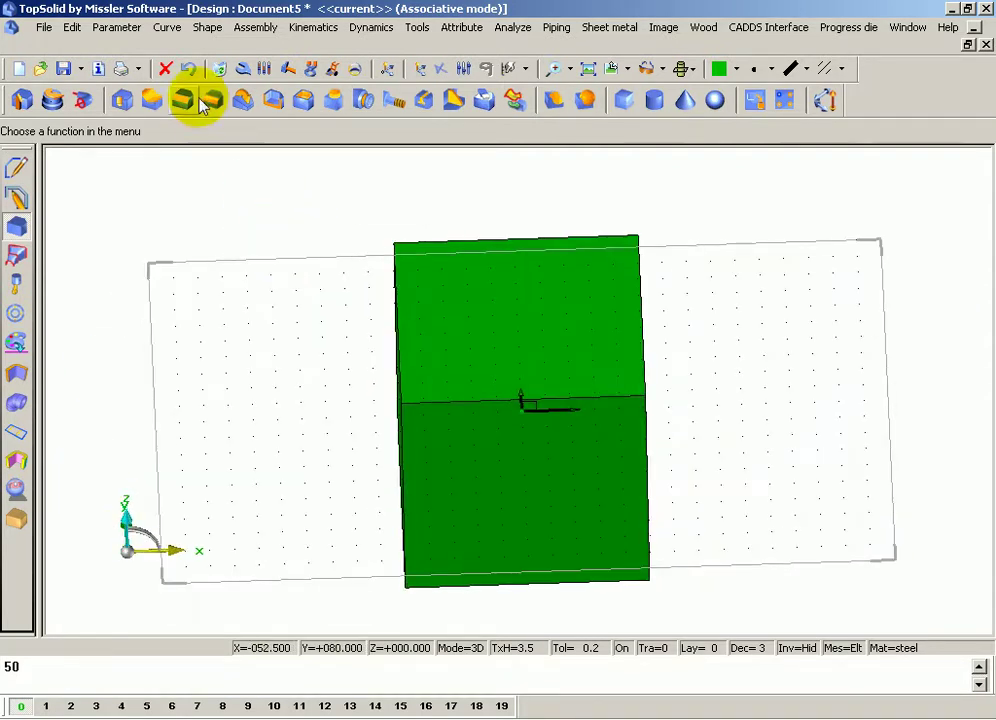
Step: Start a 4 mm fillet on the cube's edges
click(210, 99)
scroll(299, 200, up, 2)
middle_drag(303, 205, 393, 229)
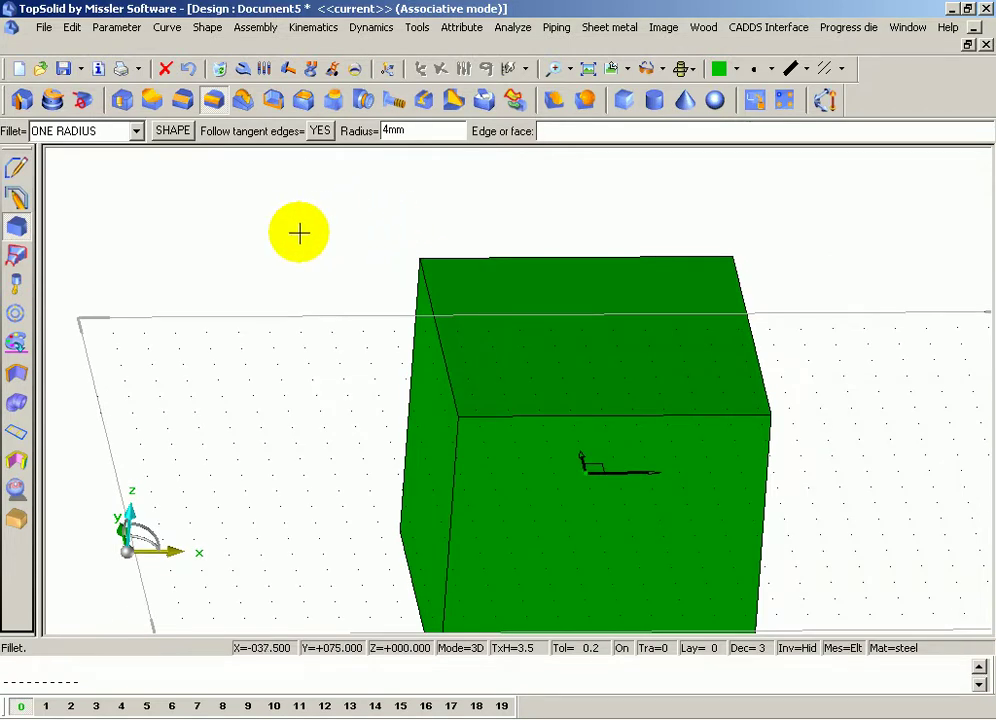
Step: Set the fillet radius to 10 mm on the green box
click(405, 131)
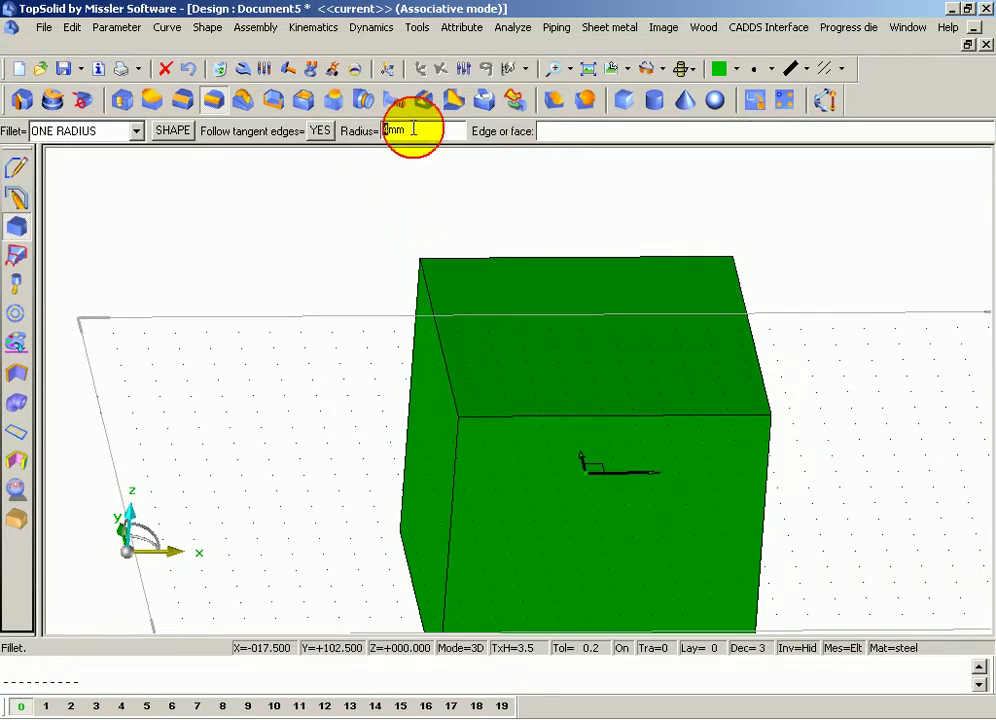
text(10)
key(Return)
scroll(375, 167, down, 2)
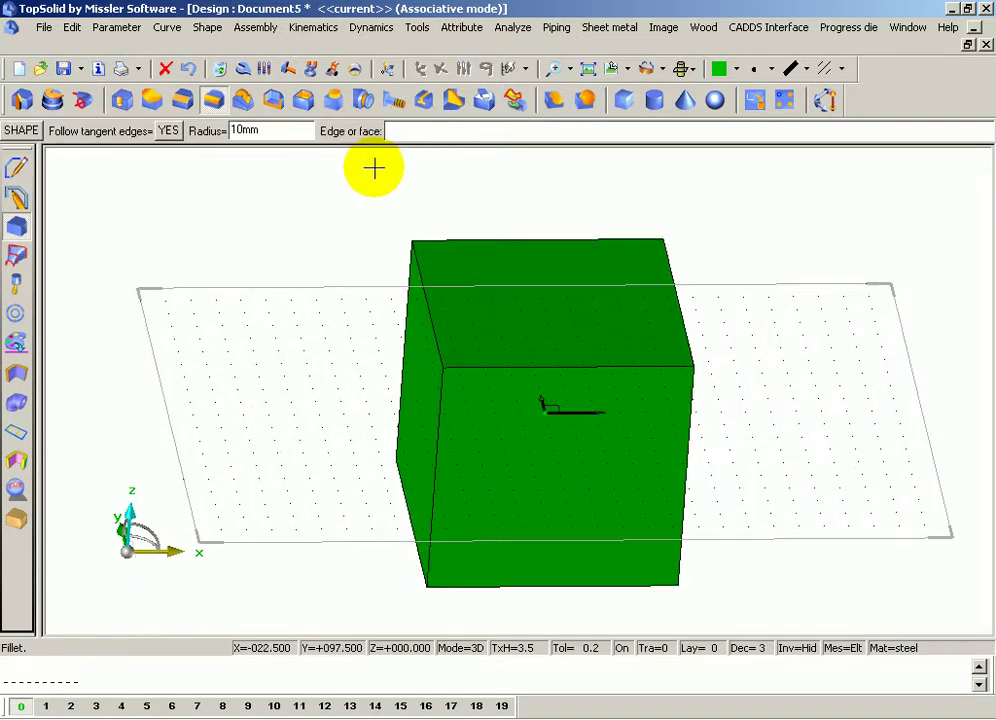
scroll(367, 207, up, 1)
scroll(381, 234, up, 1)
middle_drag(381, 234, 378, 202)
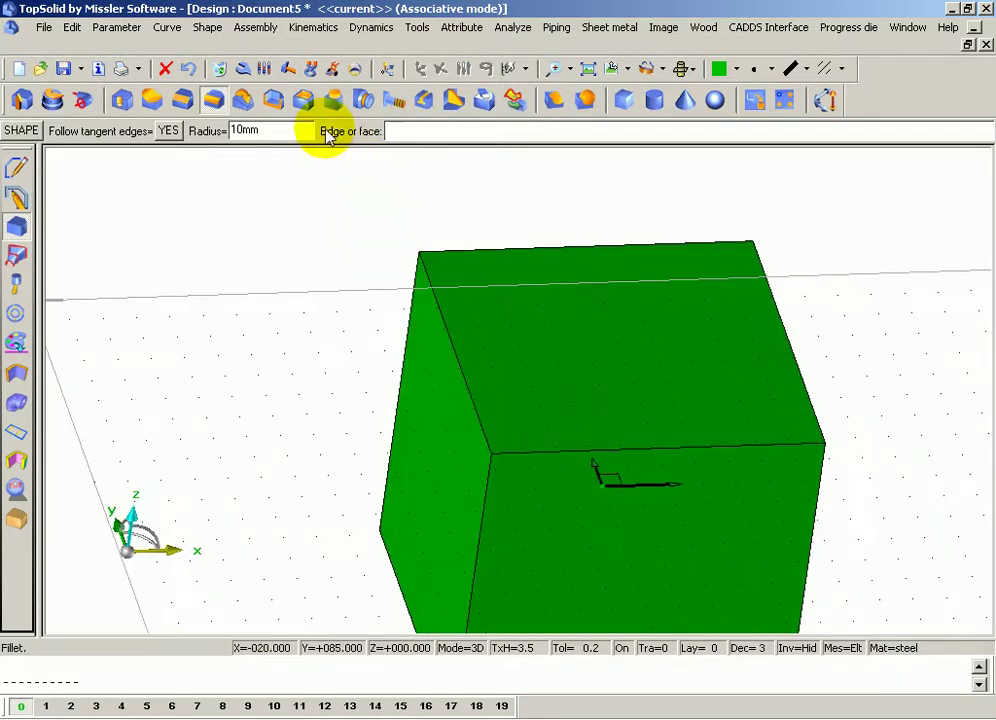
Step: Preview the 10 mm fillet on the vertical and top-face edges, then discard it for a chamfer
click(456, 356)
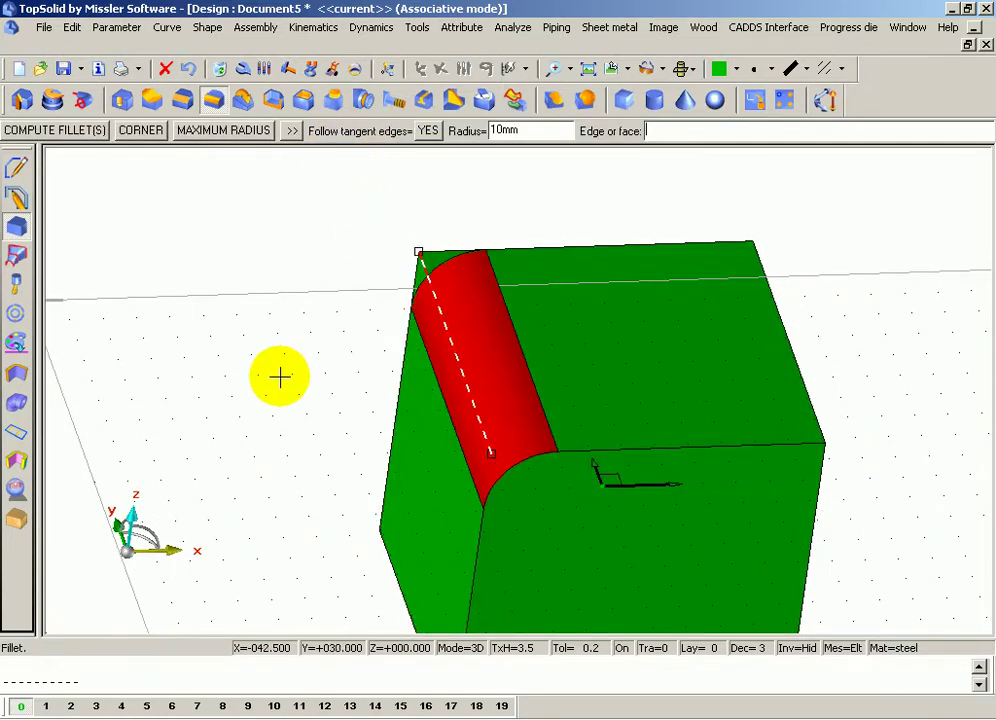
click(189, 68)
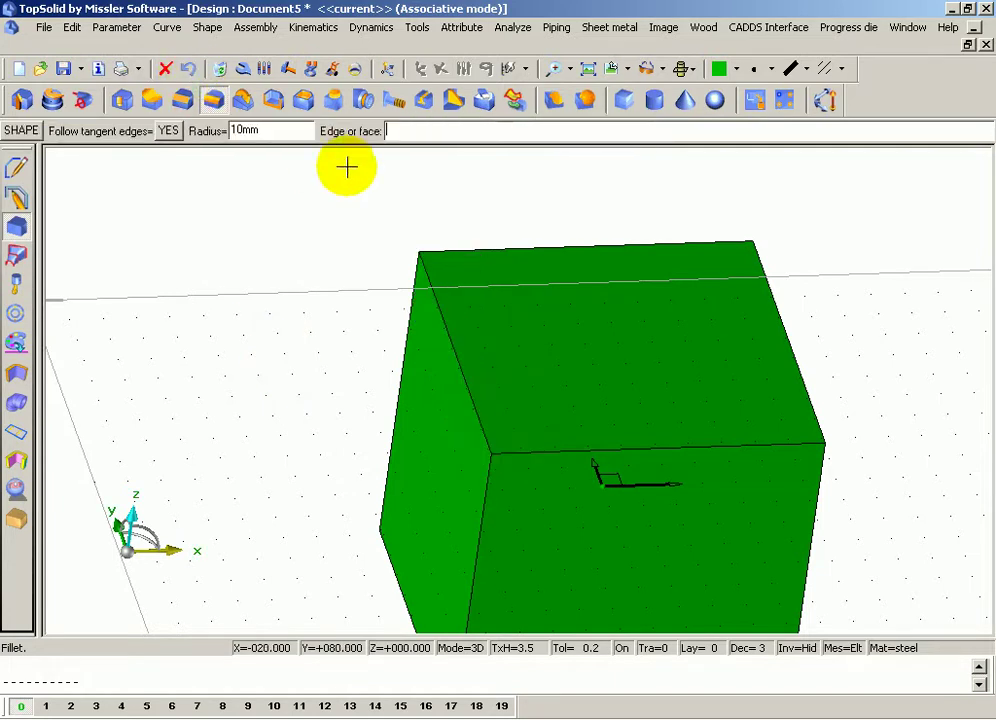
click(571, 358)
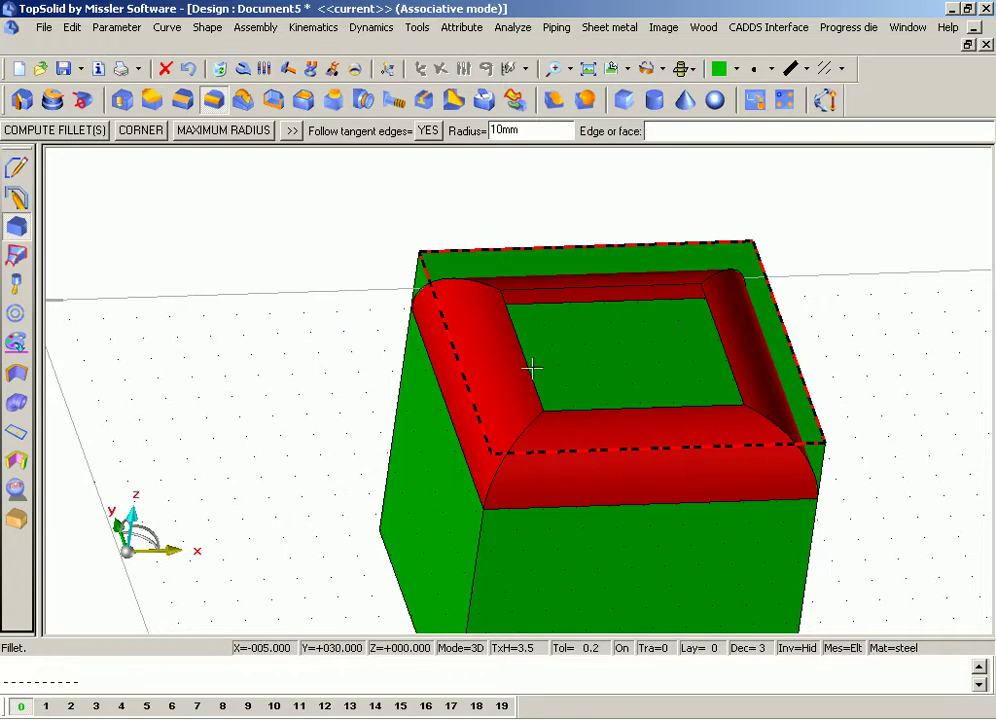
click(189, 68)
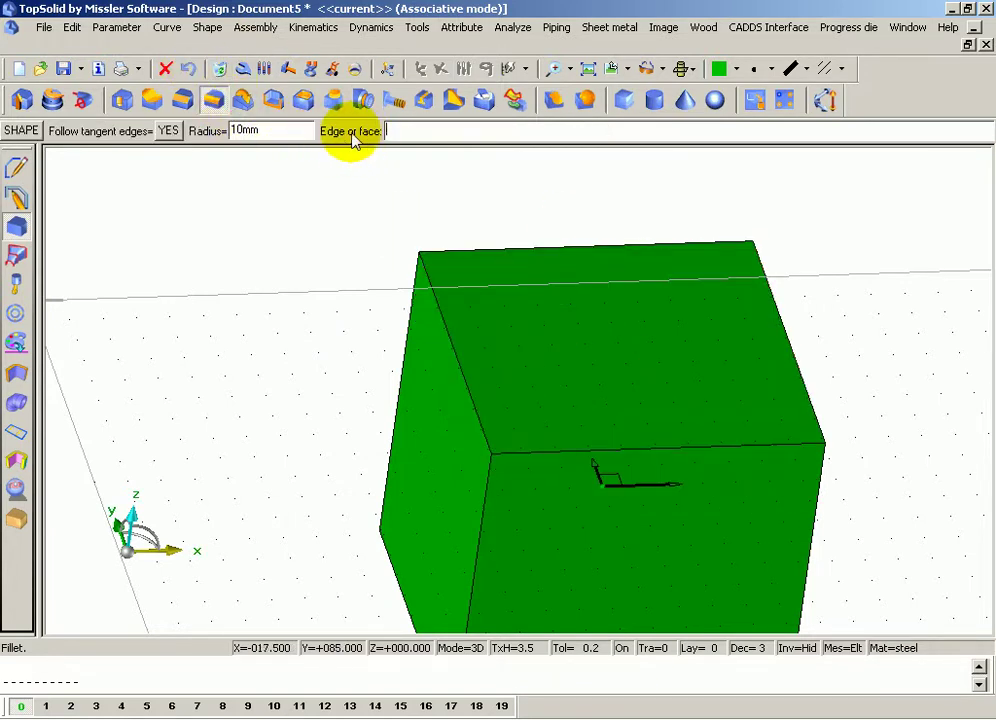
click(183, 99)
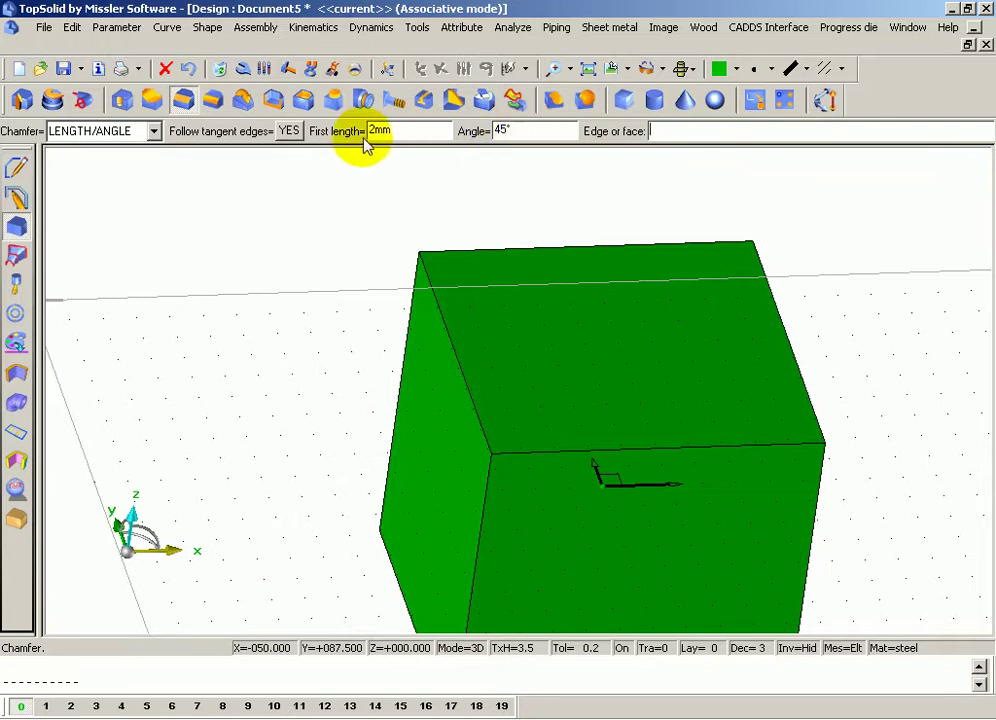
Step: Set the chamfer first length to 10 mm and angle to 75°
click(401, 127)
text(0)
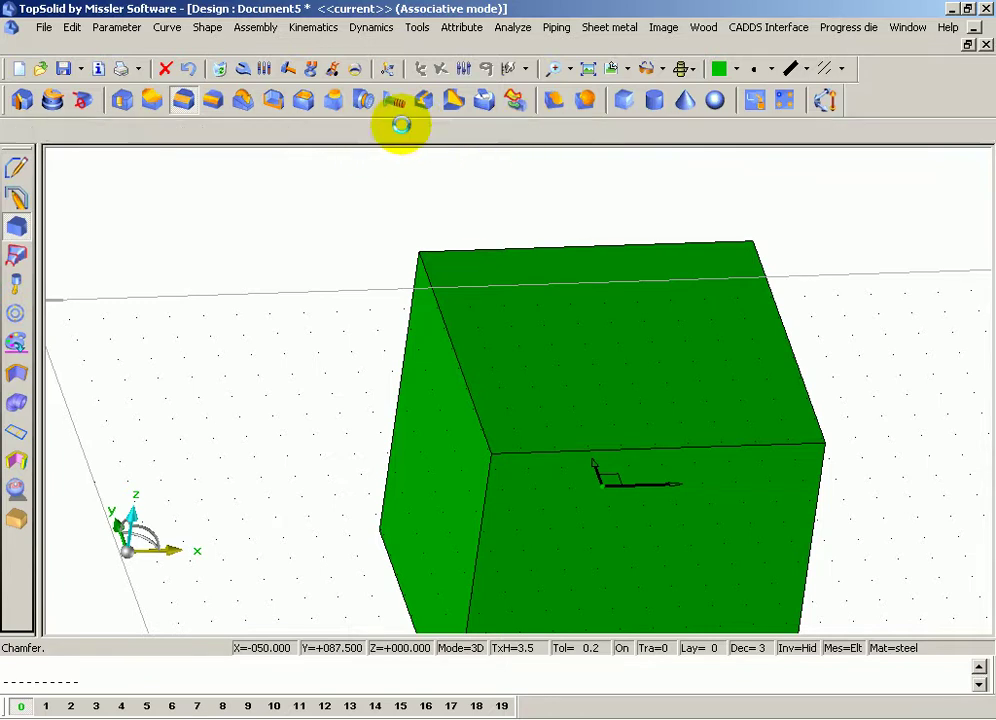
click(512, 128)
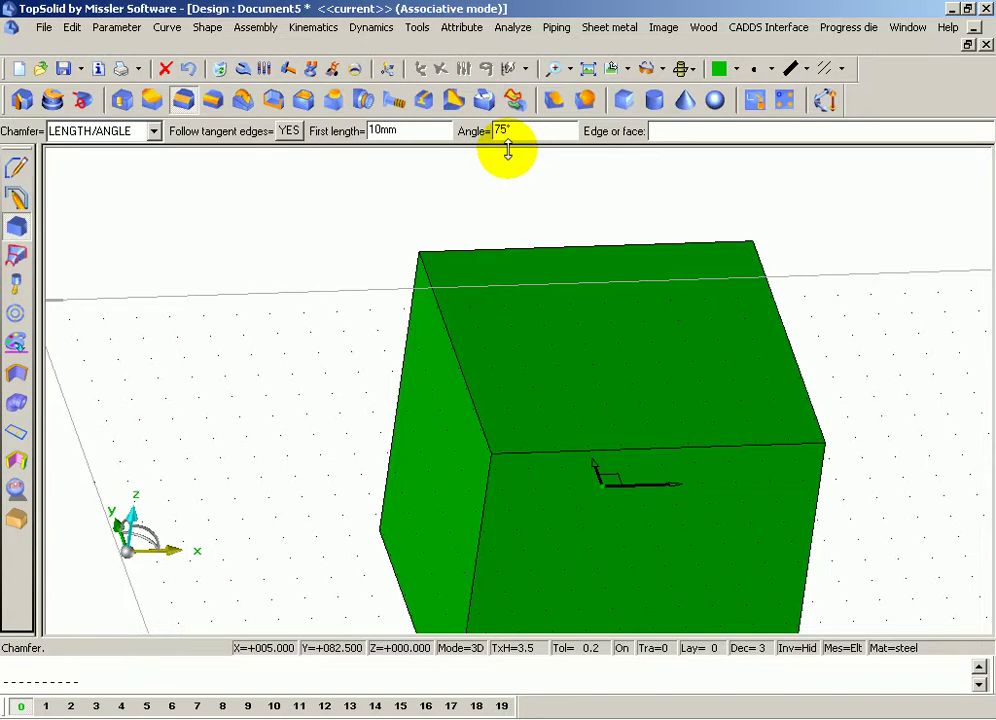
key(Return)
Step: Chamfer the box's front-left vertical edge at 10 × 75, using the top face as reference
scroll(481, 364, up, 2)
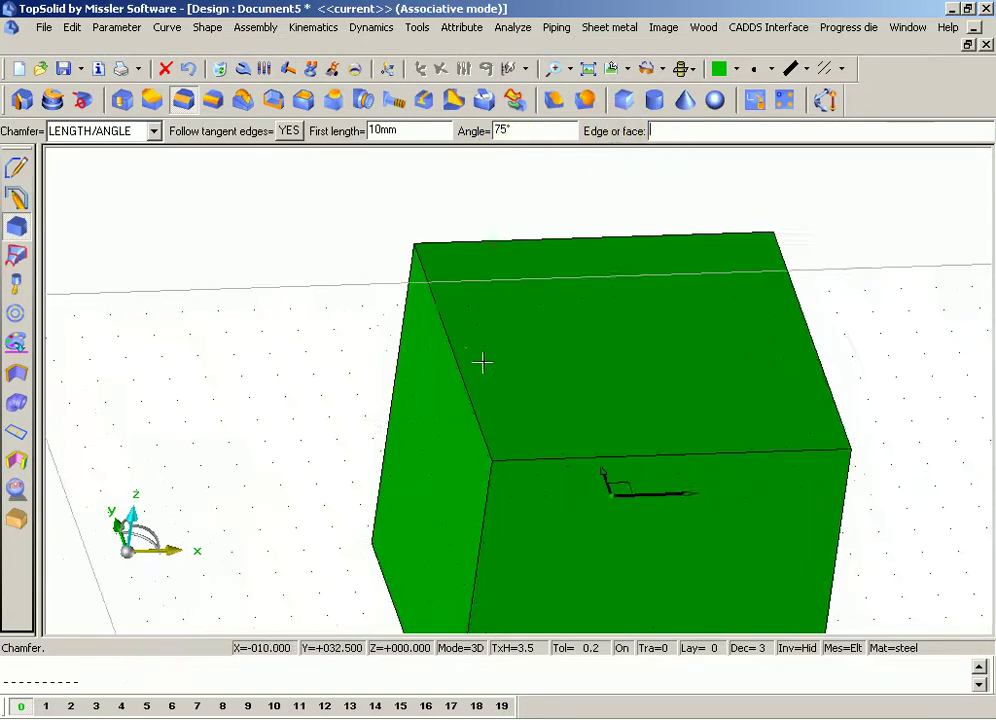
scroll(475, 352, up, 1)
click(445, 345)
middle_drag(460, 306, 144, 149)
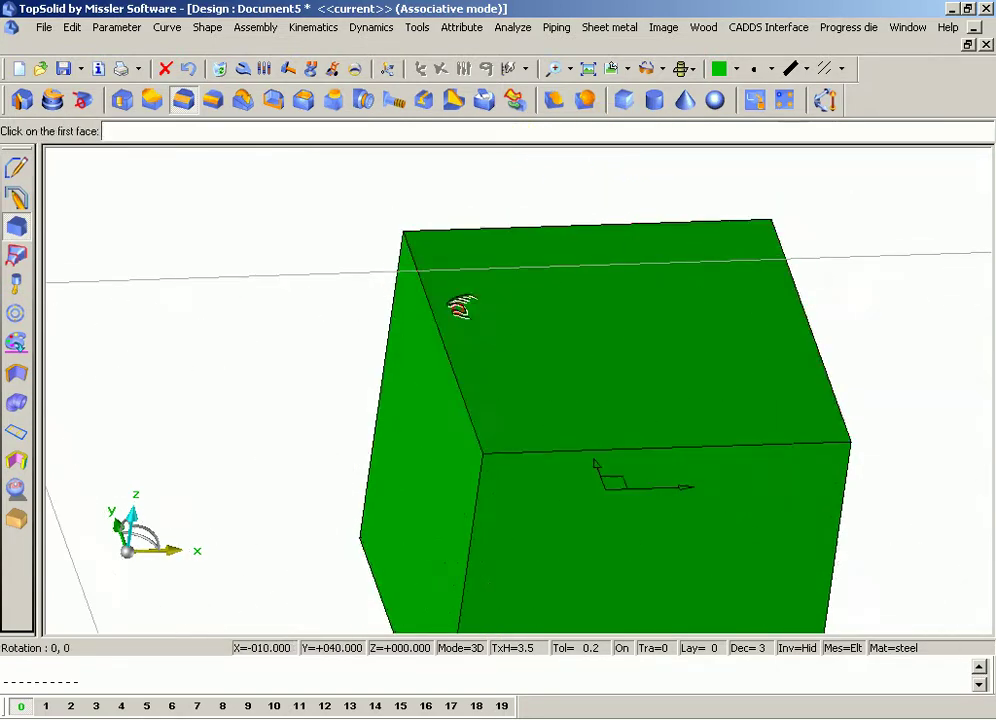
scroll(449, 278, up, 2)
mouse_move(449, 278)
middle_down()
mouse_move(483, 265)
mouse_move(456, 271)
middle_up()
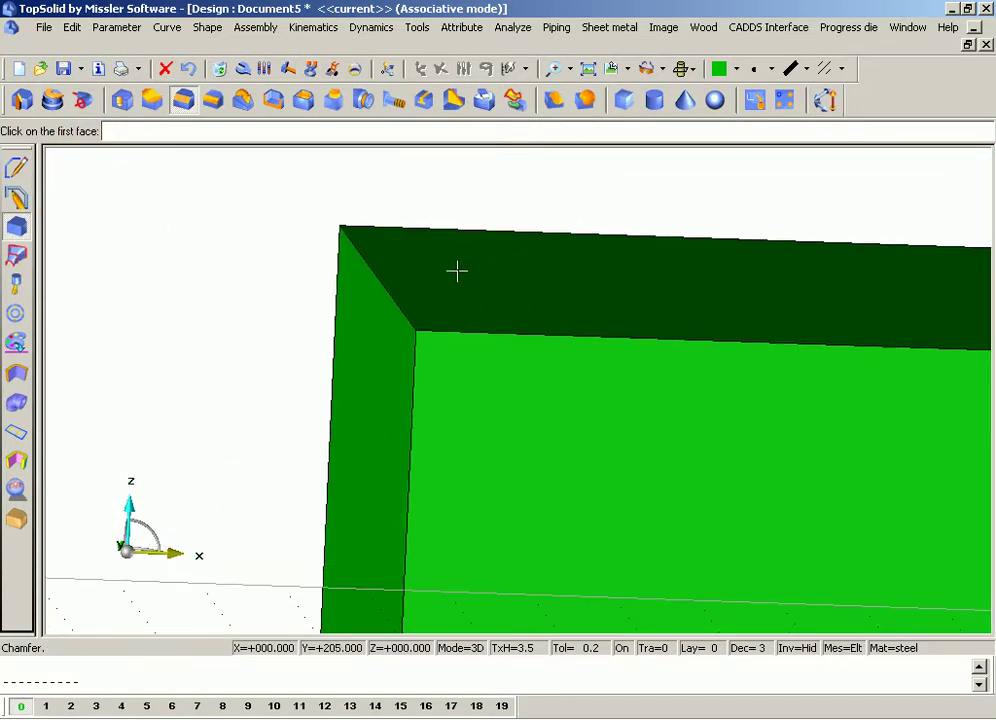
click(377, 346)
middle_drag(373, 316, 438, 296)
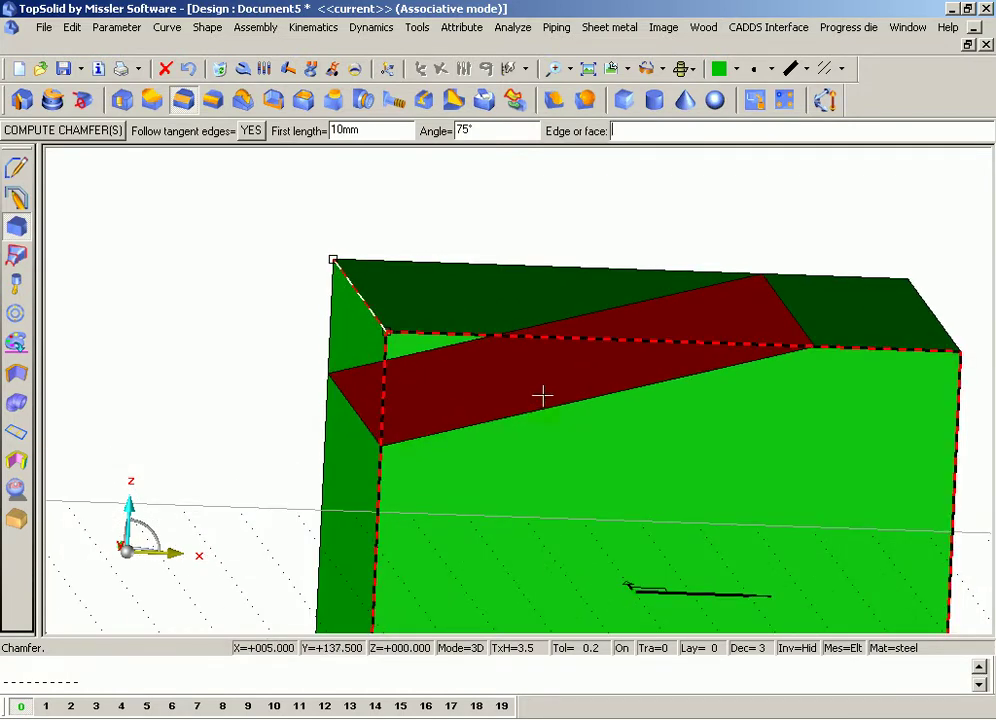
click(190, 67)
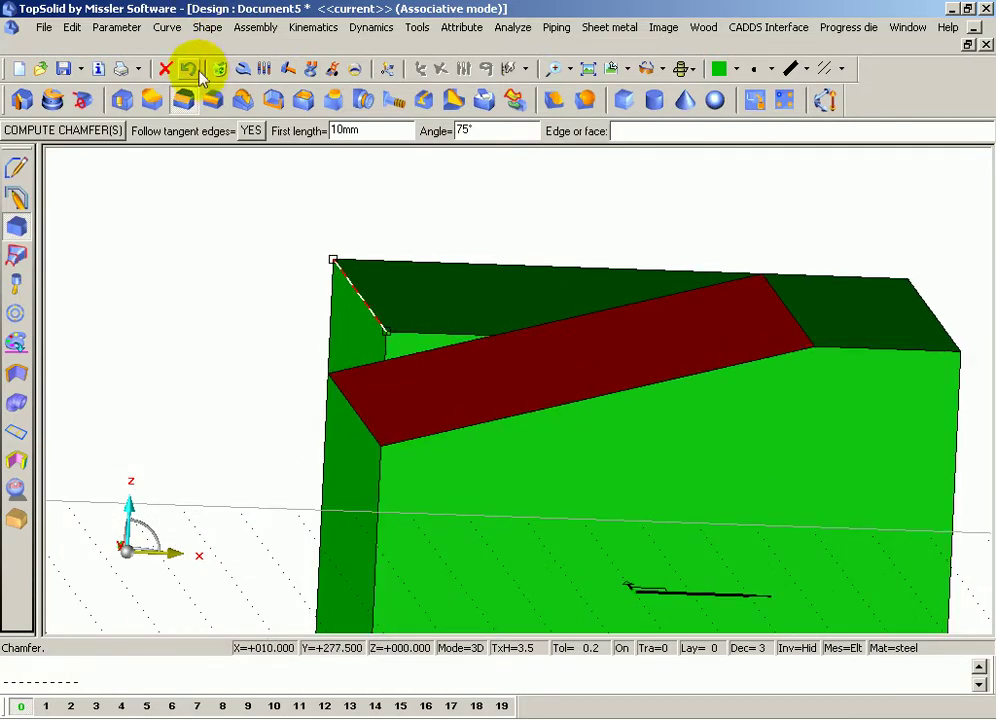
click(409, 282)
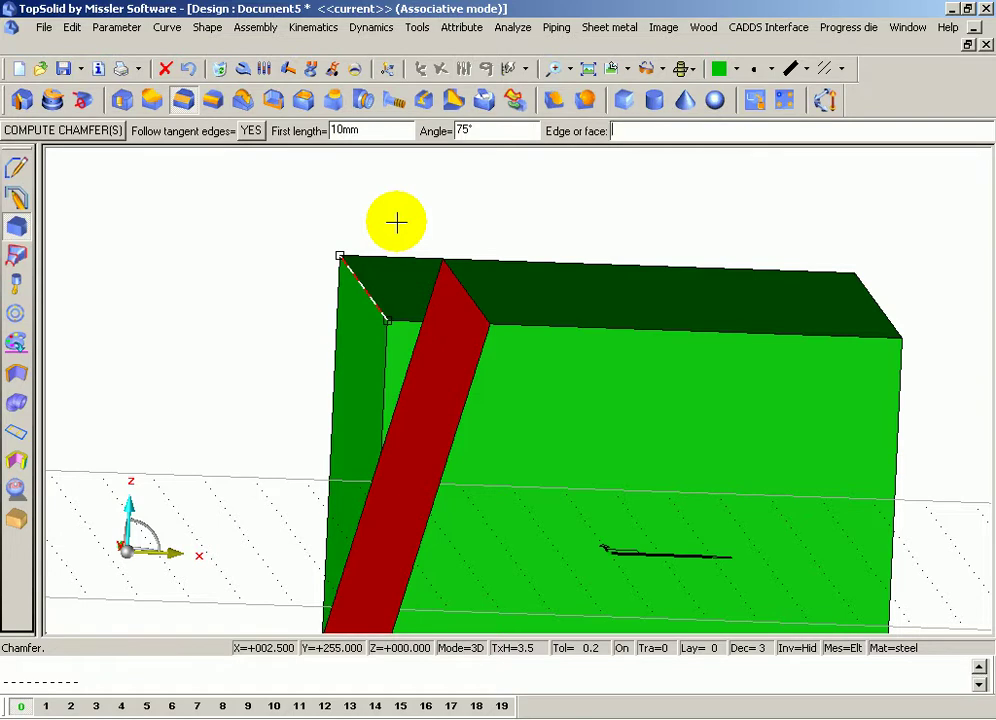
key(Return)
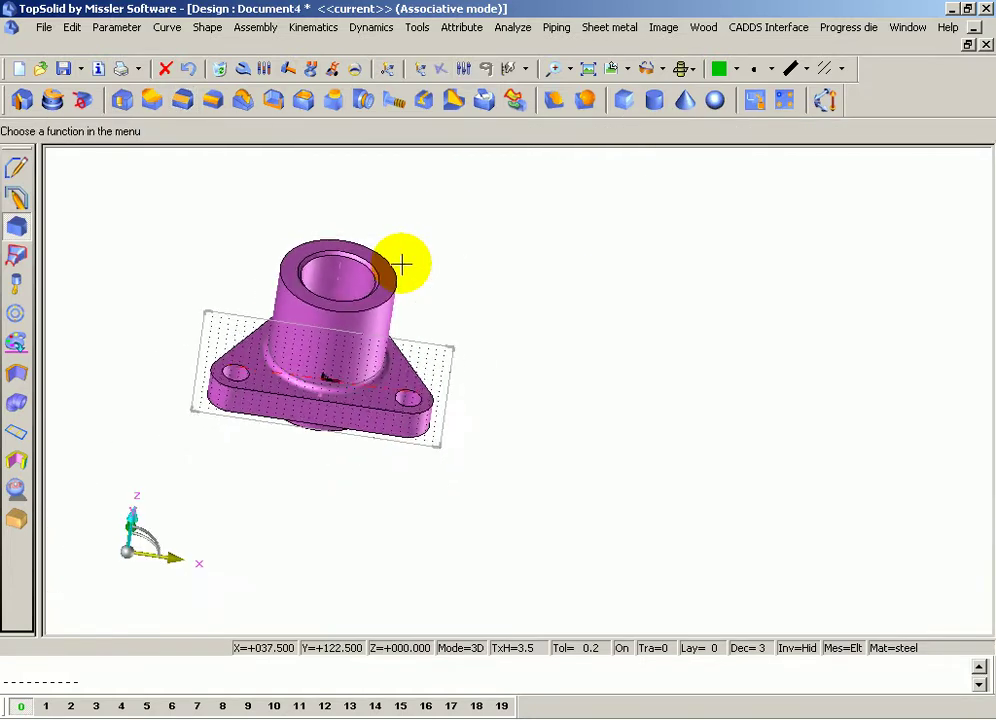
Step: Delete the flange's existing chamfer feature from the feature tree
scroll(401, 263, up, 5)
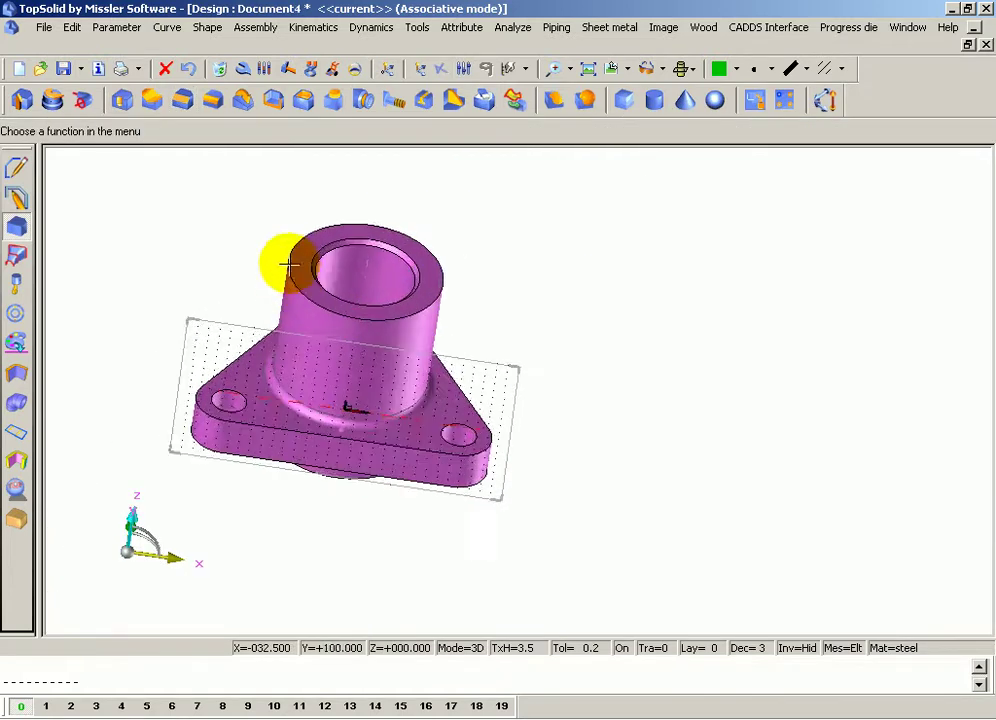
mouse_move(322, 255)
middle_down()
mouse_move(404, 277)
mouse_move(356, 229)
middle_up()
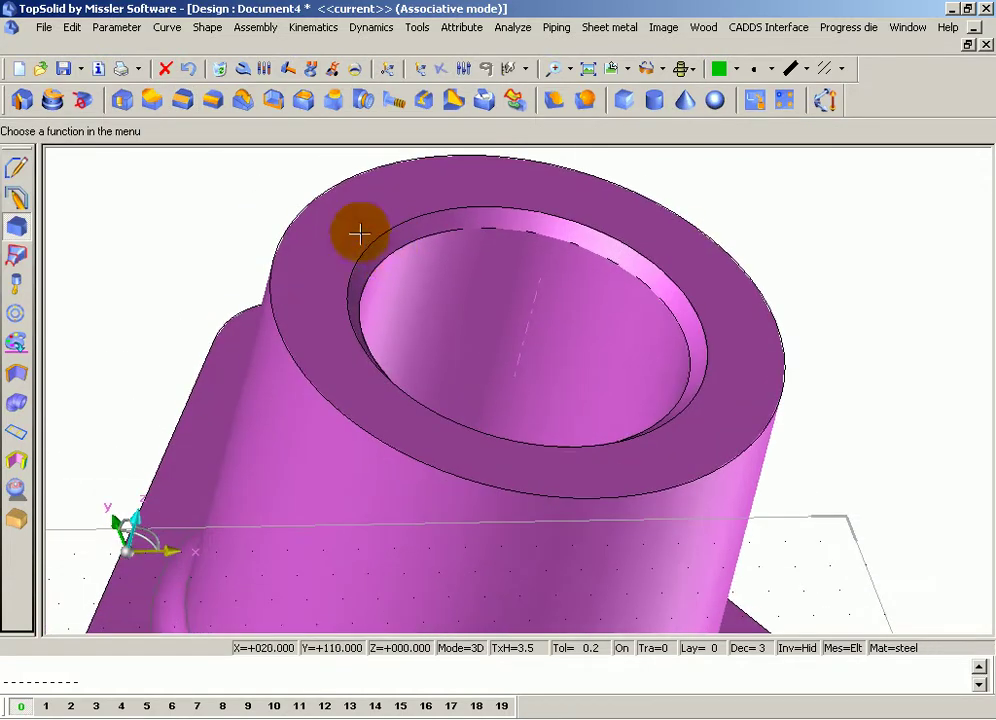
click(38, 160)
right_click(151, 267)
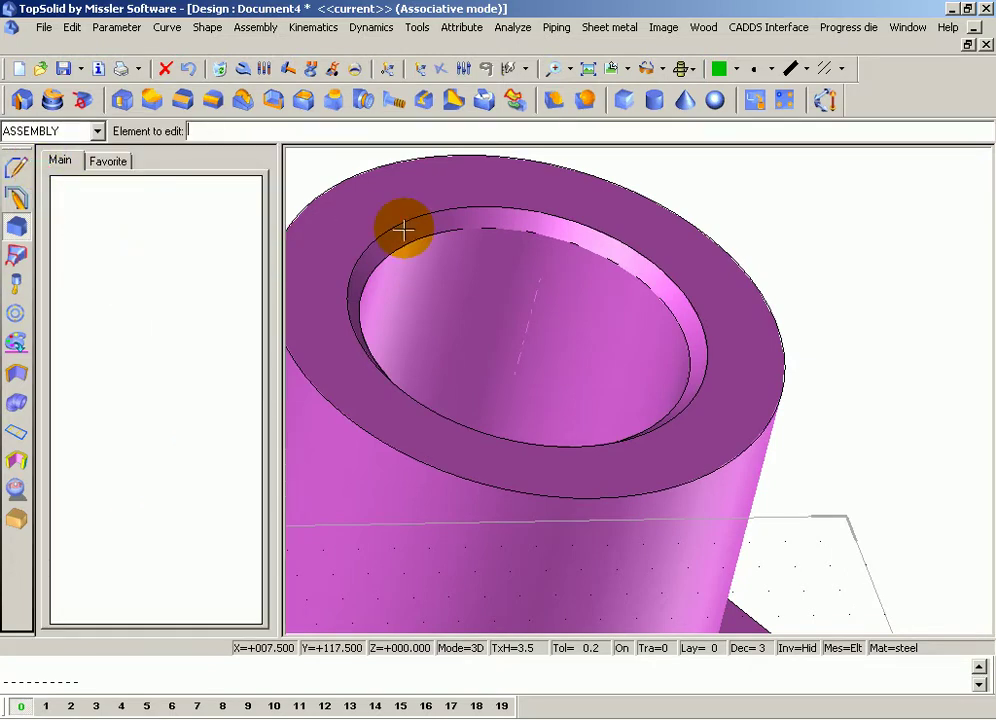
scroll(400, 230, down, 2)
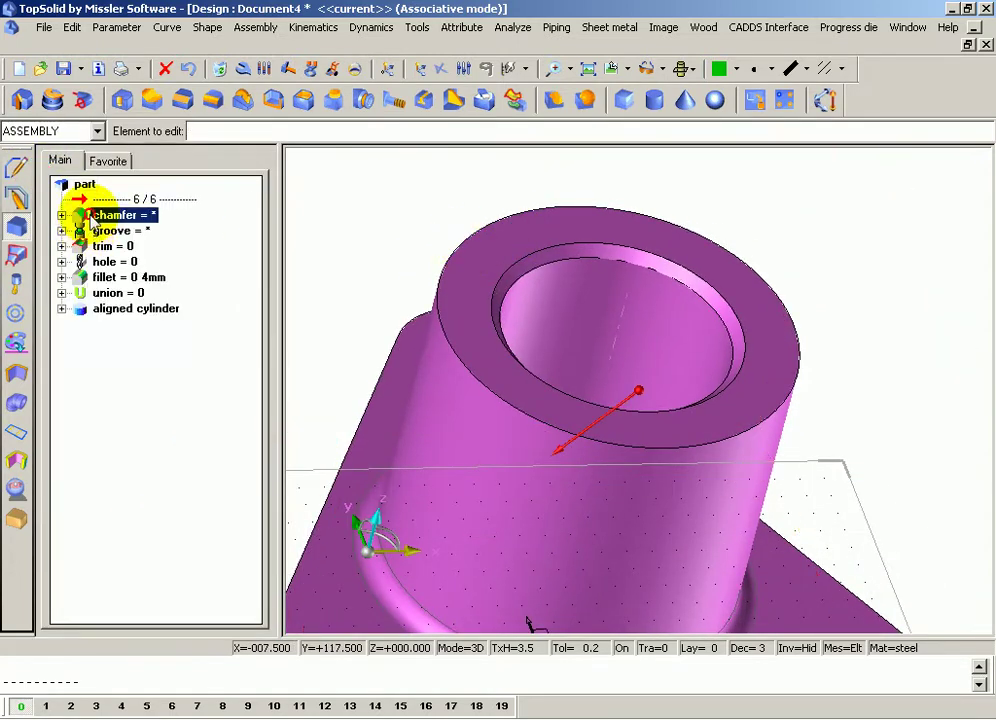
right_click(86, 215)
click(127, 237)
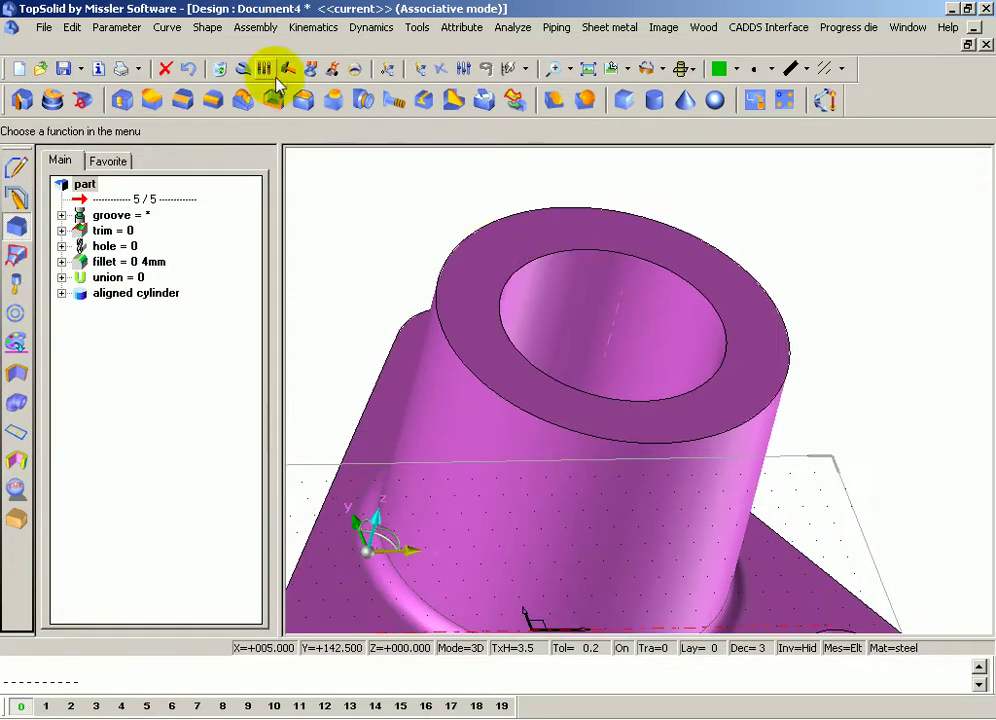
Step: Add a 2 × 45° chamfer on the cylinder's top bore edge, referencing the top face
click(182, 100)
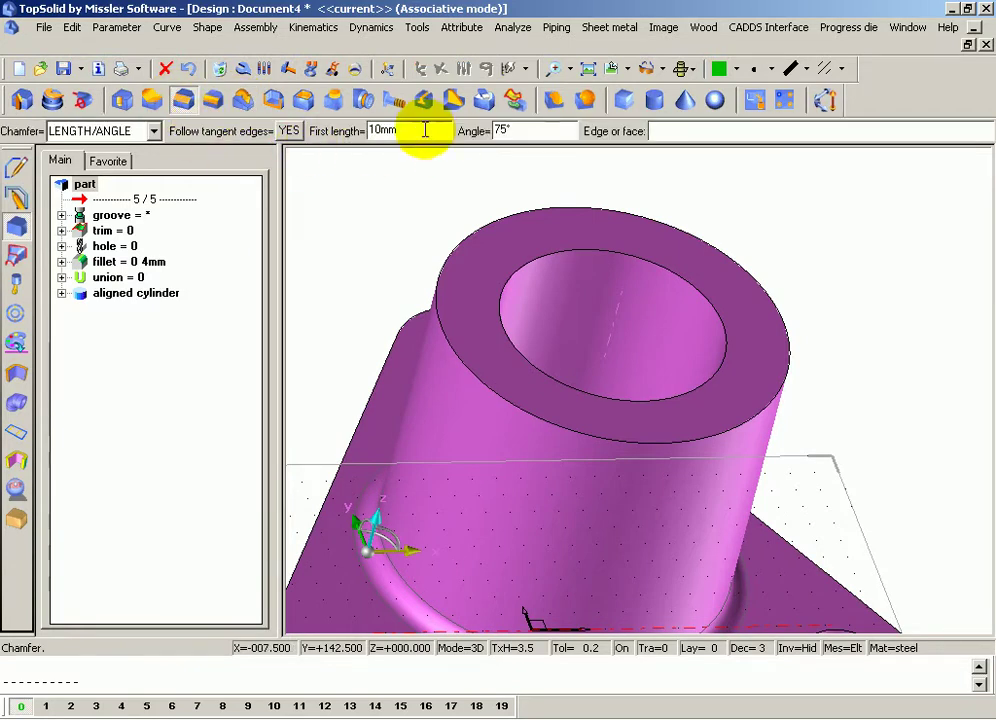
text(2)
double_click(525, 130)
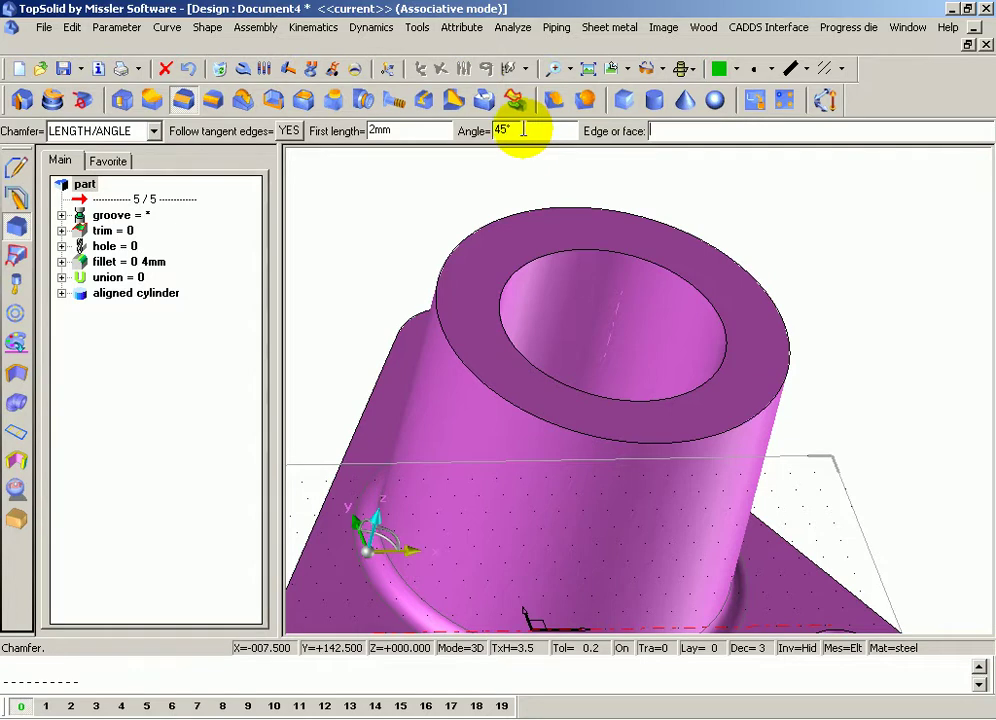
click(533, 262)
scroll(582, 233, up, 3)
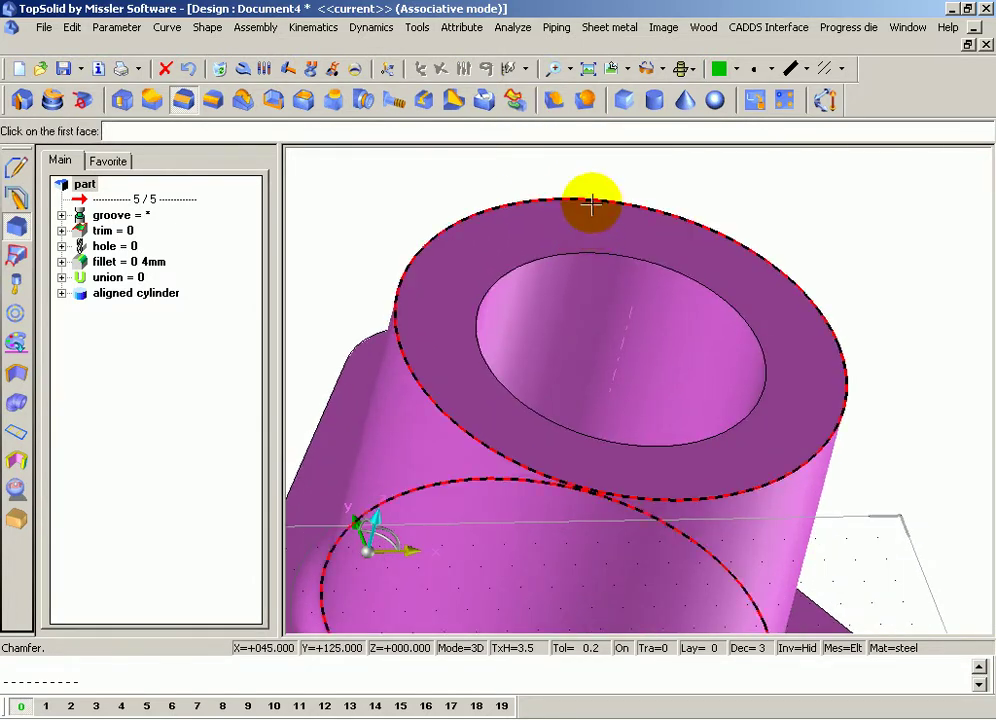
scroll(540, 231, up, 3)
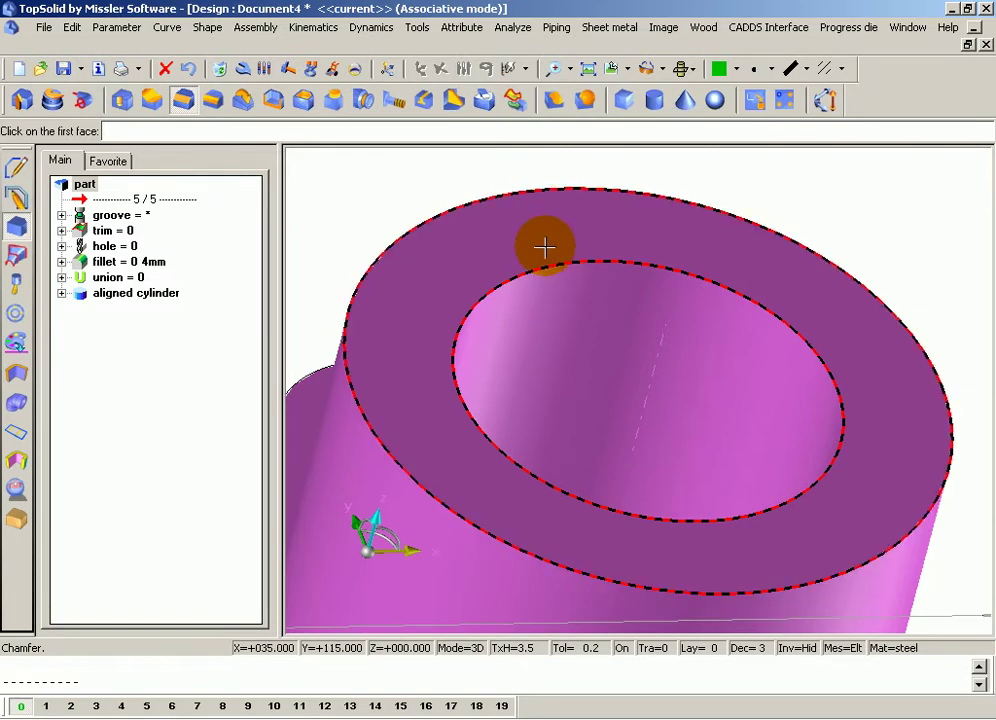
click(544, 247)
key(Return)
Step: Hide the feature tree and orbit to view the flange's underside
scroll(415, 235, down, 2)
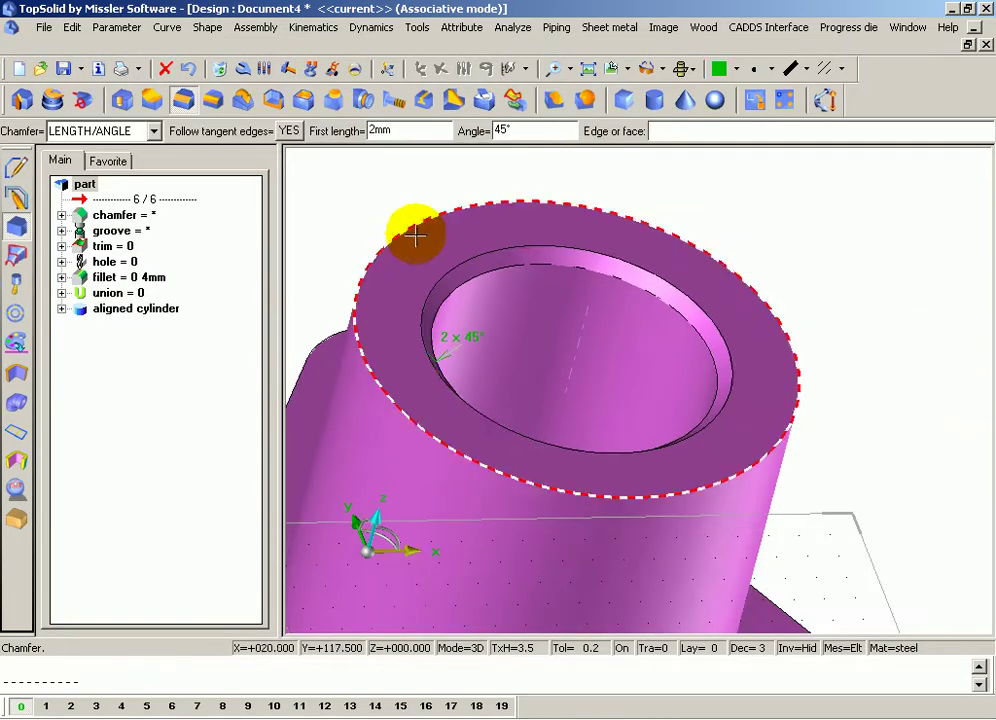
scroll(415, 235, down, 2)
scroll(482, 229, down, 2)
mouse_move(482, 216)
middle_down()
mouse_move(530, 352)
mouse_move(549, 260)
mouse_move(505, 302)
middle_up()
scroll(505, 300, up, 2)
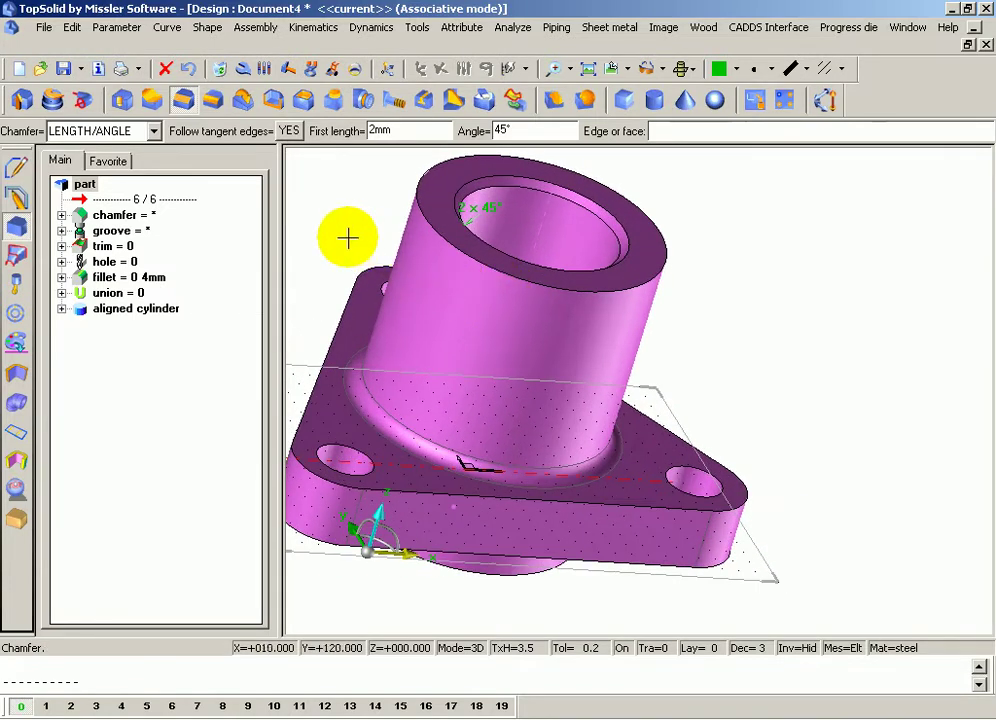
click(282, 240)
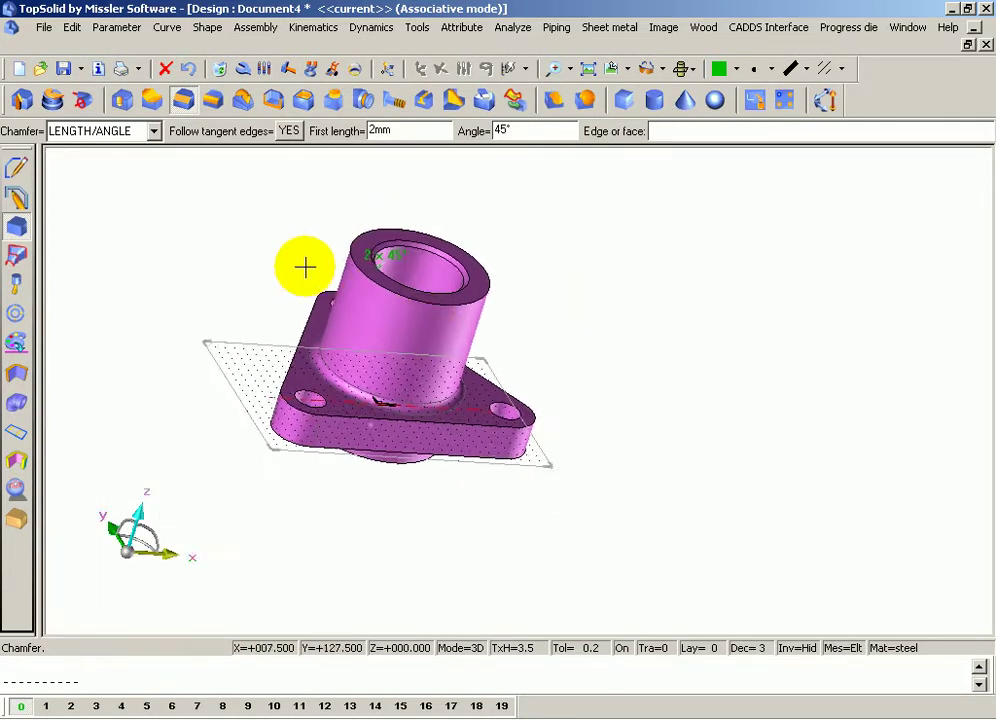
mouse_move(367, 300)
middle_down()
mouse_move(456, 289)
mouse_move(582, 196)
mouse_move(650, 252)
mouse_move(582, 338)
mouse_move(436, 458)
mouse_move(422, 360)
mouse_move(455, 263)
mouse_move(458, 296)
mouse_move(407, 296)
mouse_move(516, 333)
middle_up()
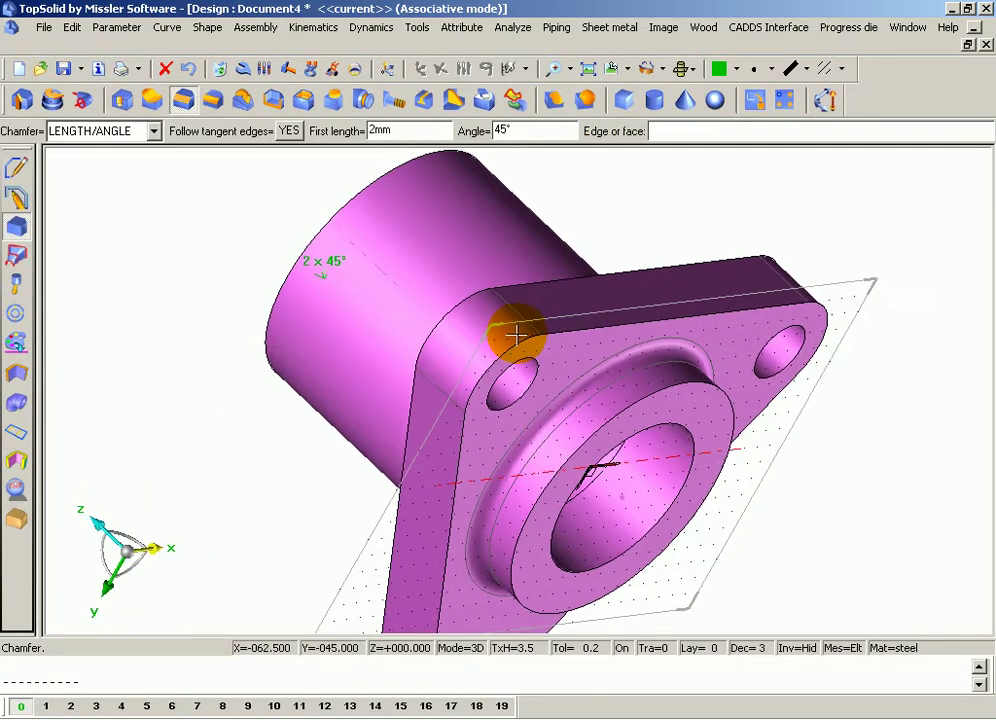